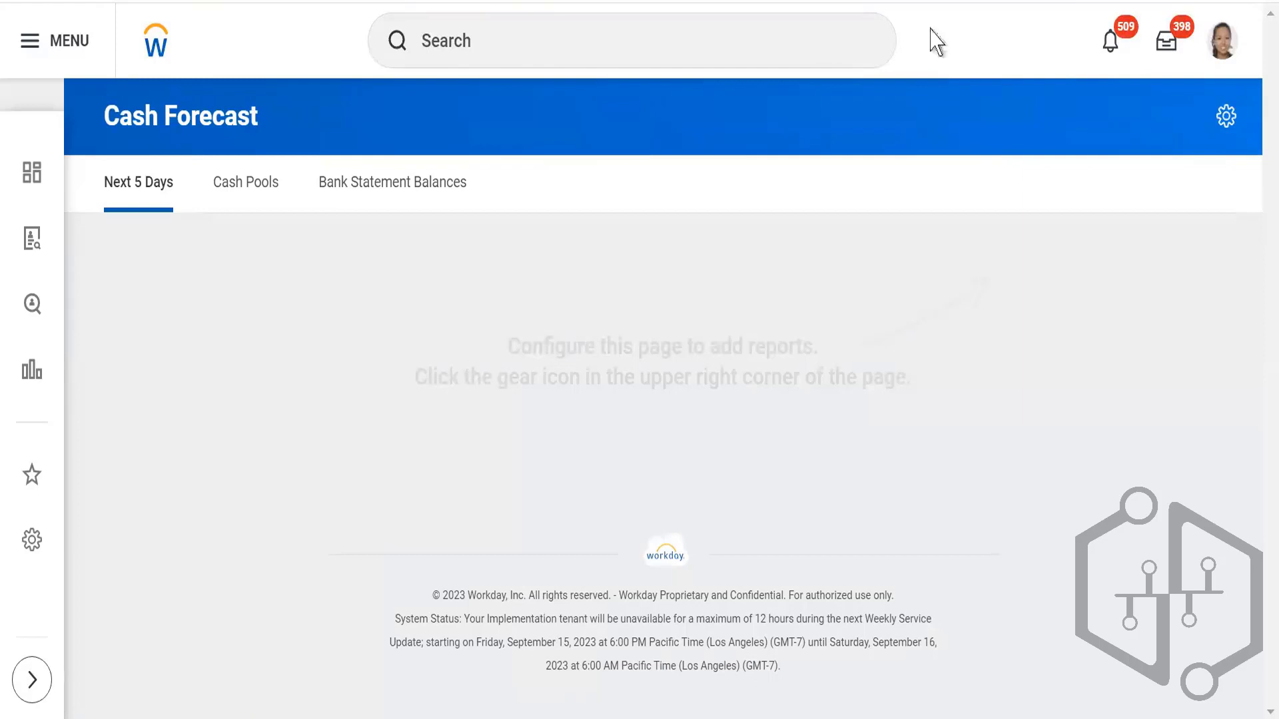
# Search for the WDI1_Advance report and run it with its prompt values left as they are.
pyautogui.click(515, 46)
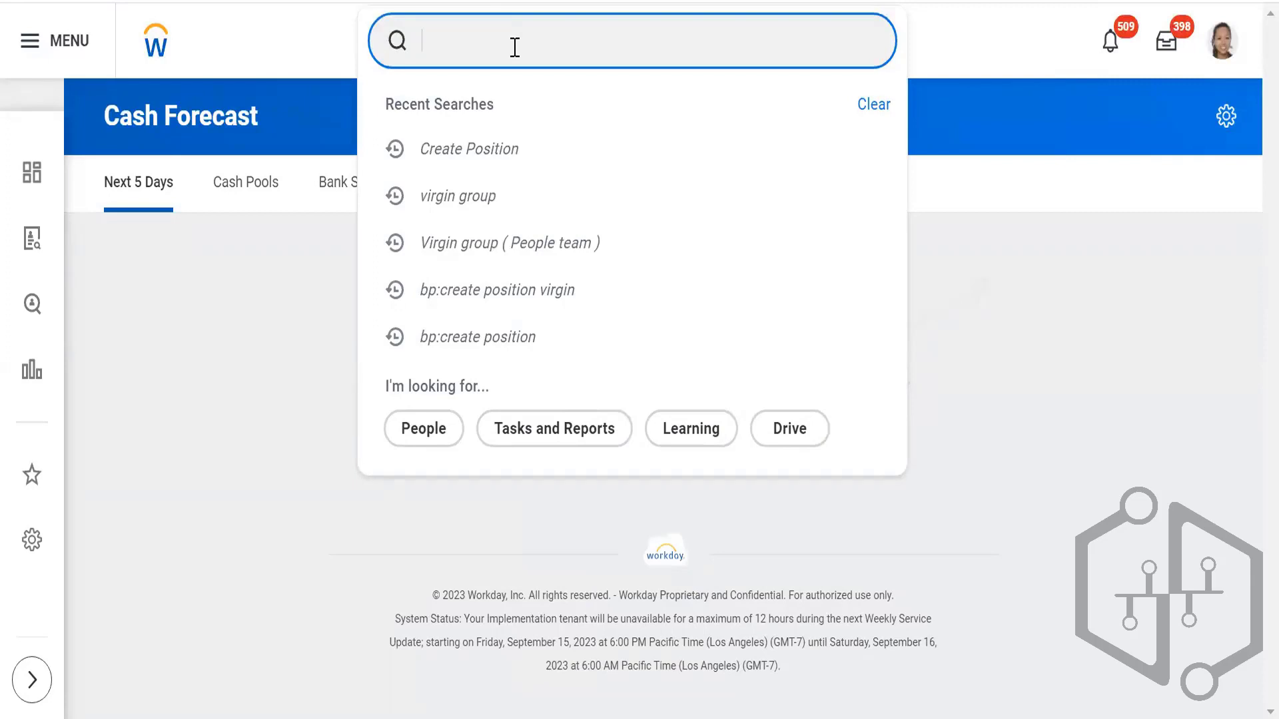
pyautogui.write('WDI1_')
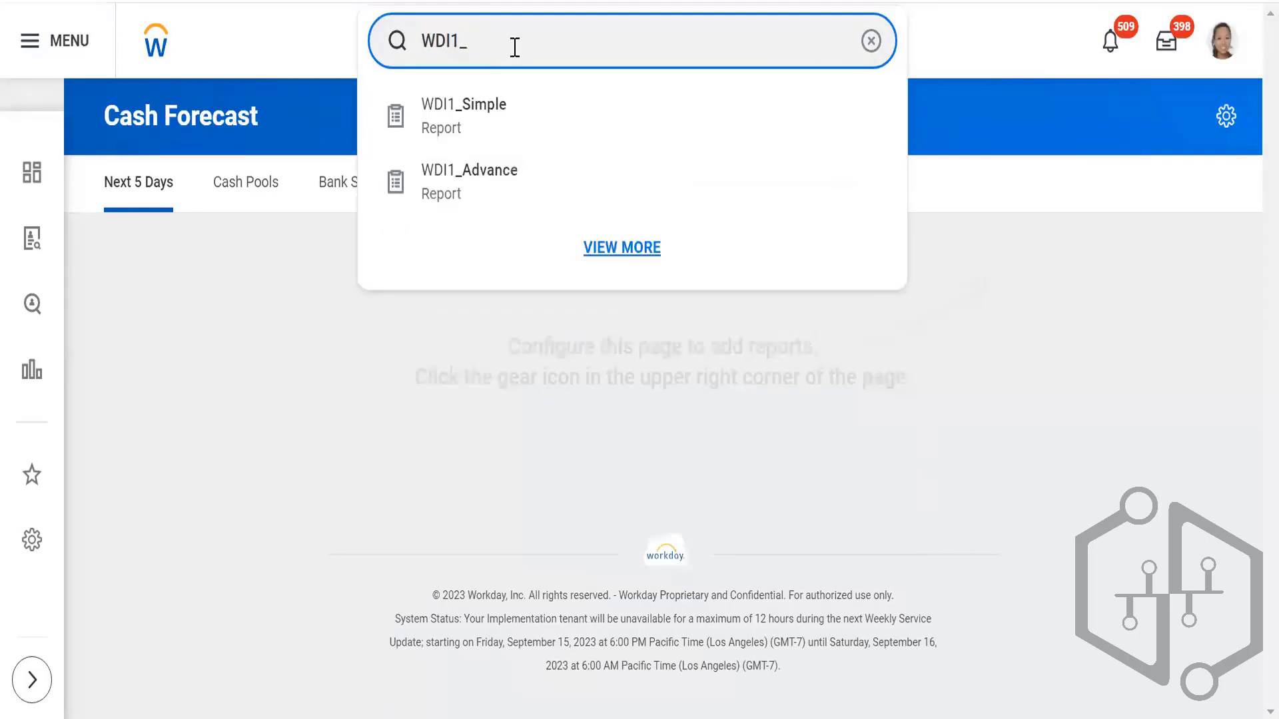
pyautogui.click(450, 185)
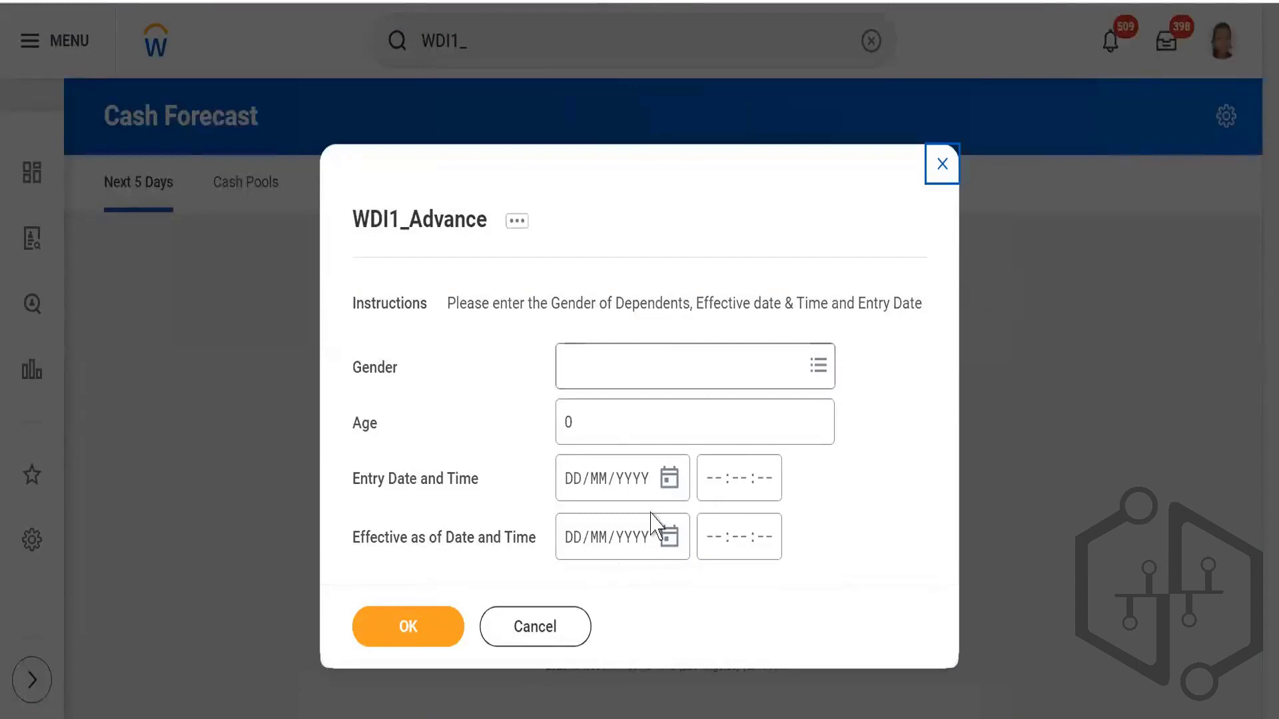
pyautogui.click(406, 629)
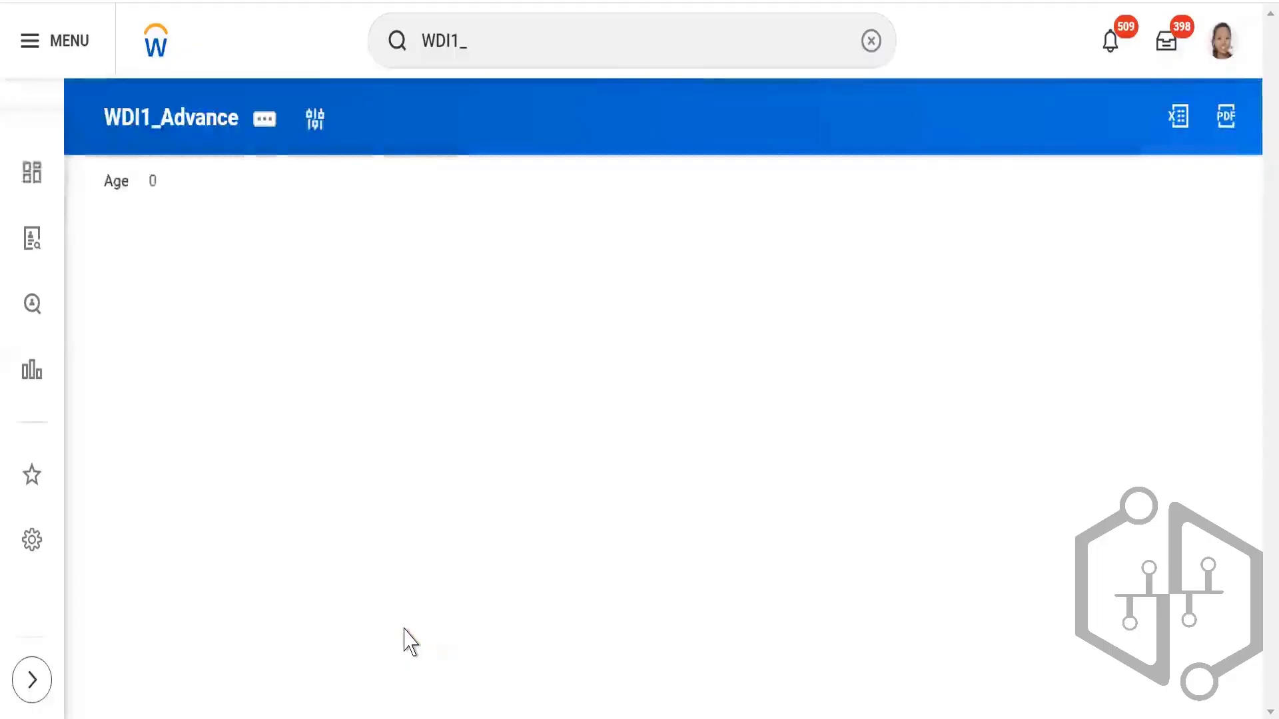
# Edit the WDI1_Advance report definition to remove both filter conditions, on Age and Gender, and save the report.
pyautogui.click(264, 121)
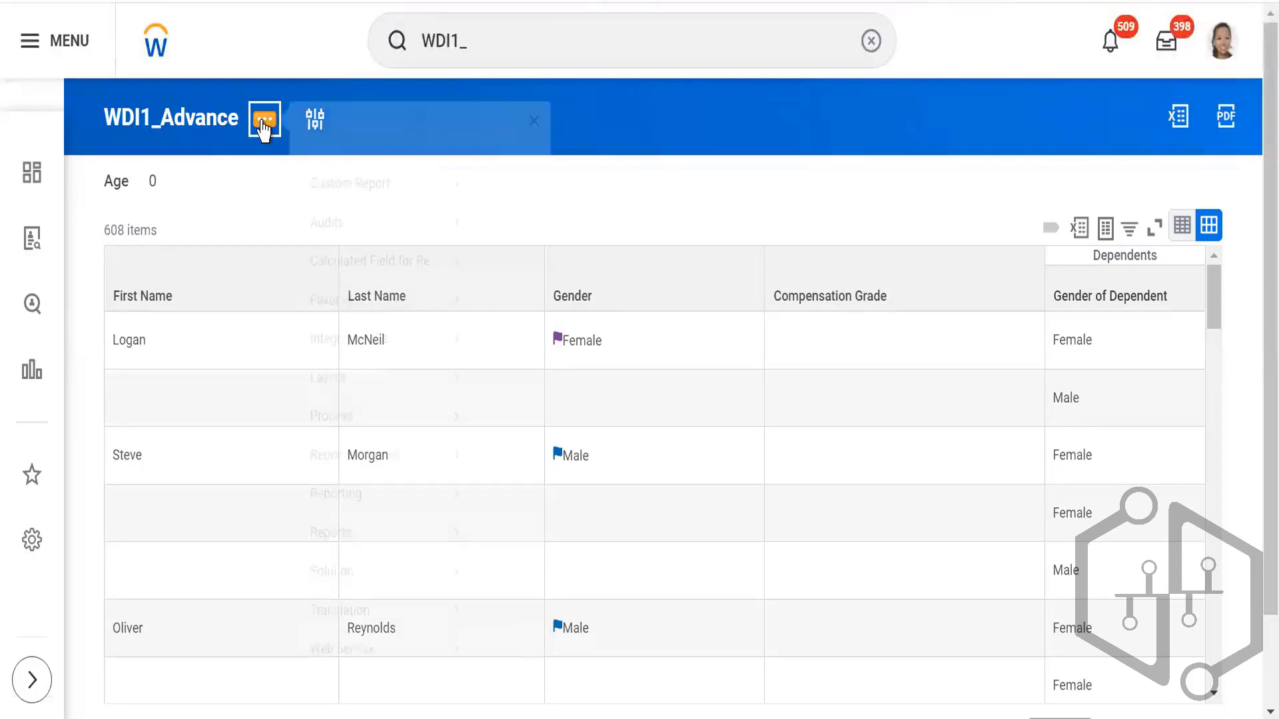
pyautogui.moveTo(337, 209)
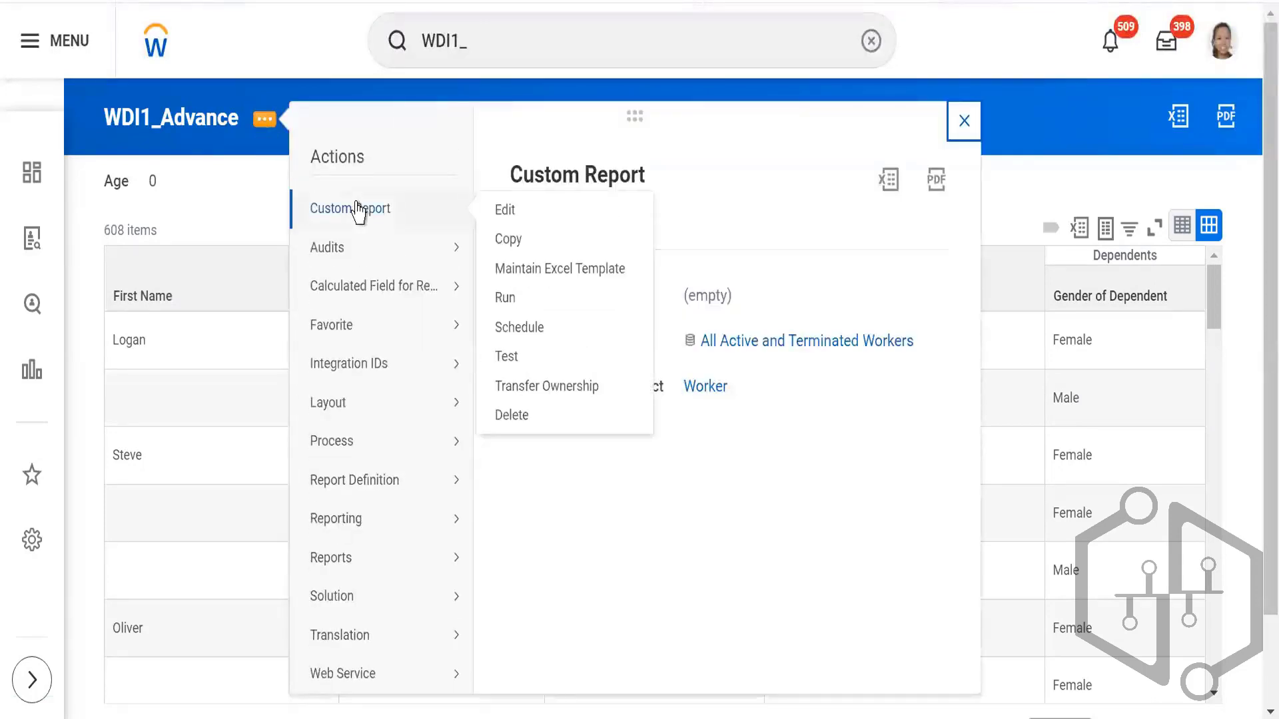
pyautogui.click(507, 212)
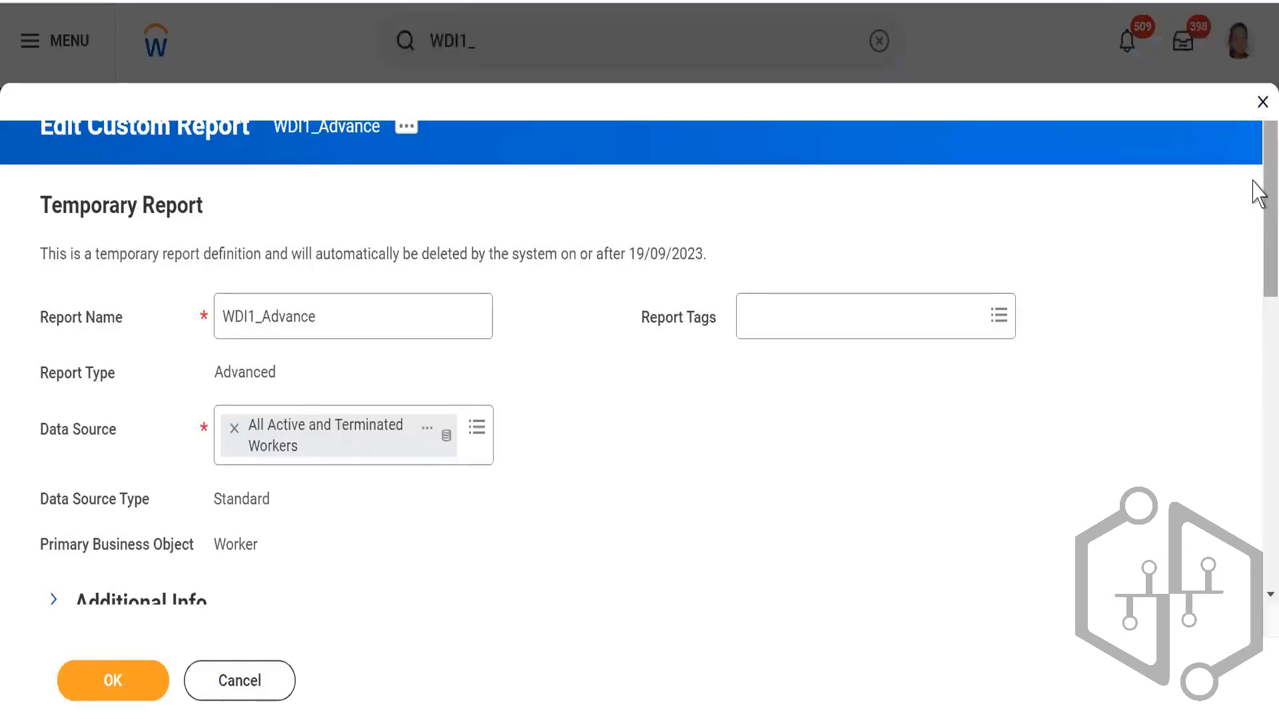
pyautogui.moveTo(1253, 190); pyautogui.dragTo(1254, 361)
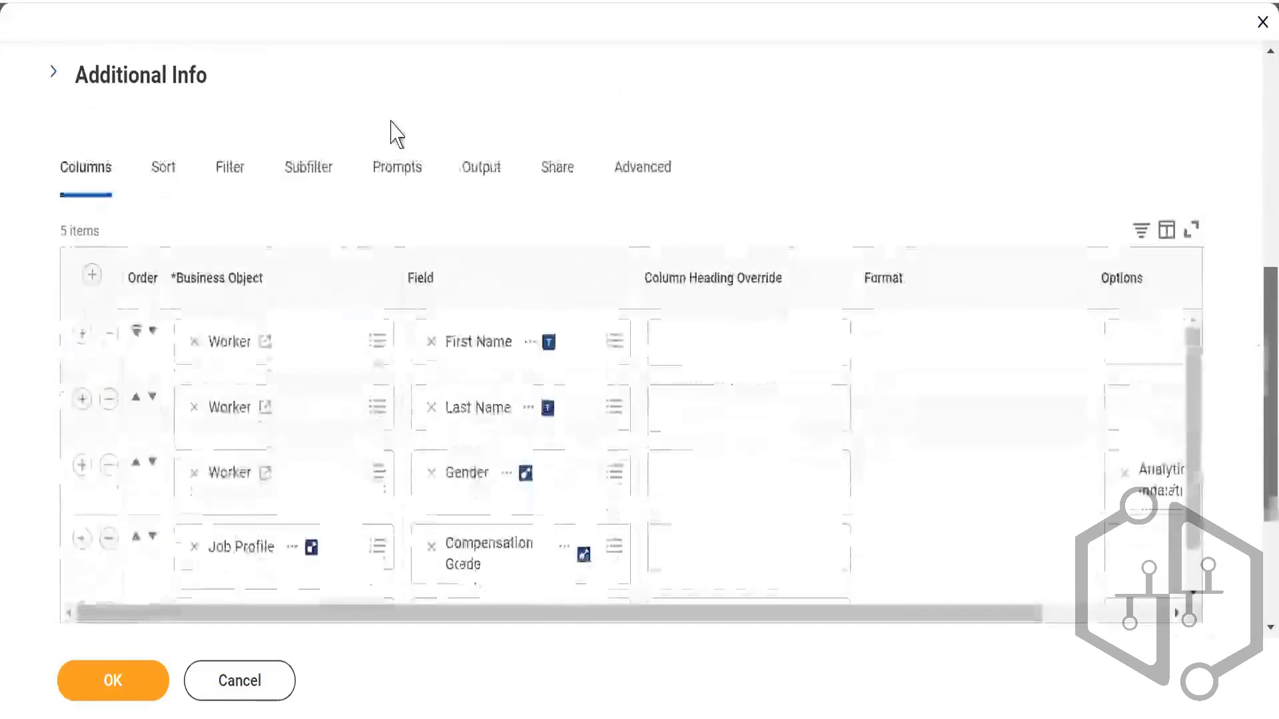
pyautogui.click(231, 180)
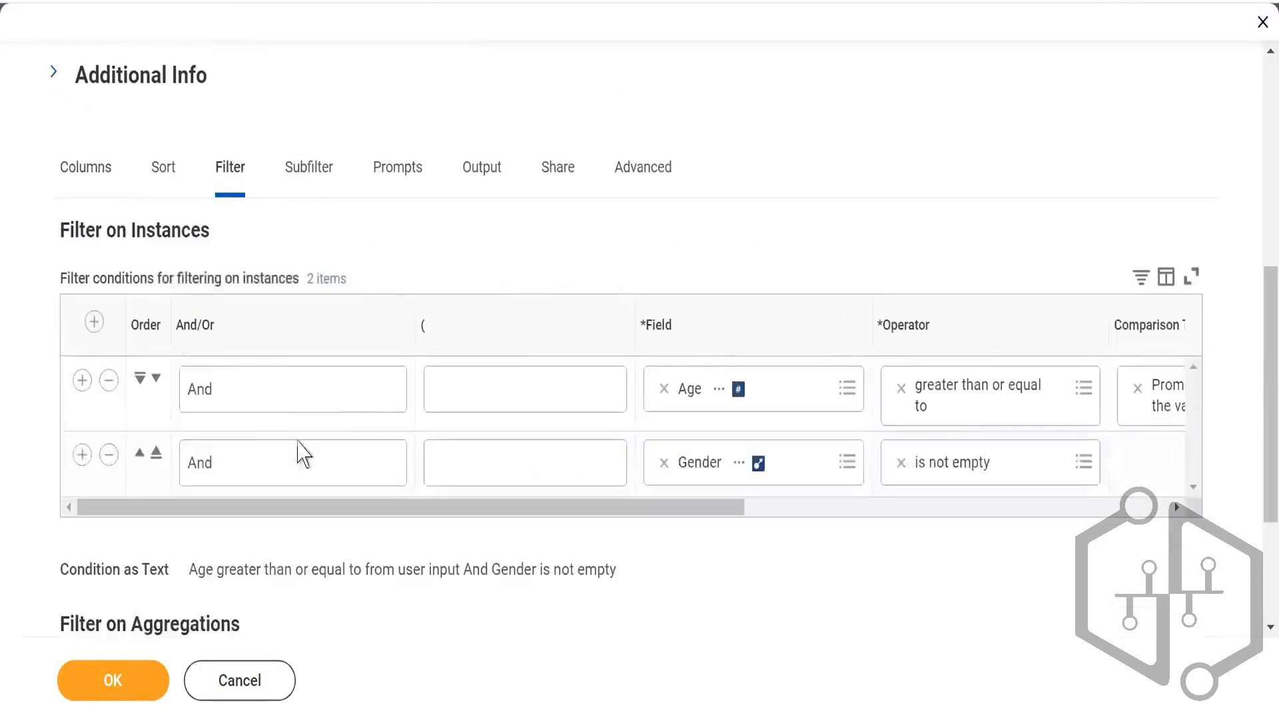
pyautogui.click(108, 383)
pyautogui.click(108, 383)
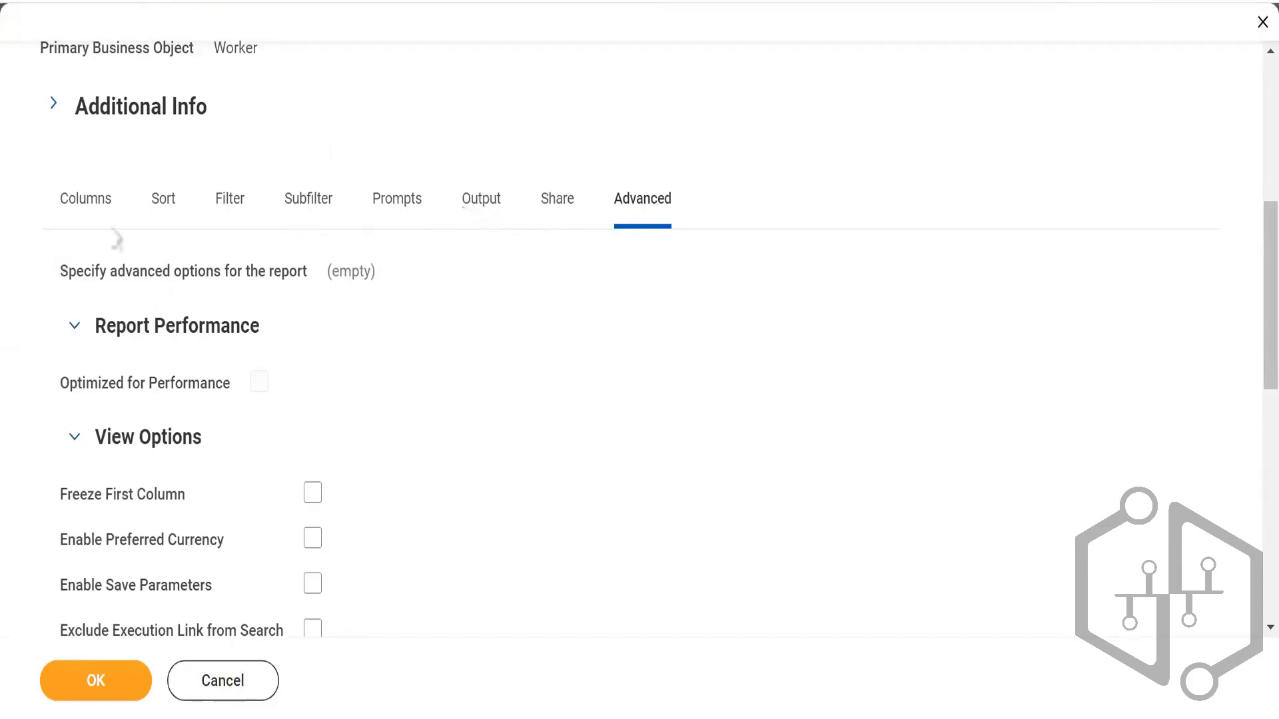
pyautogui.click(74, 223)
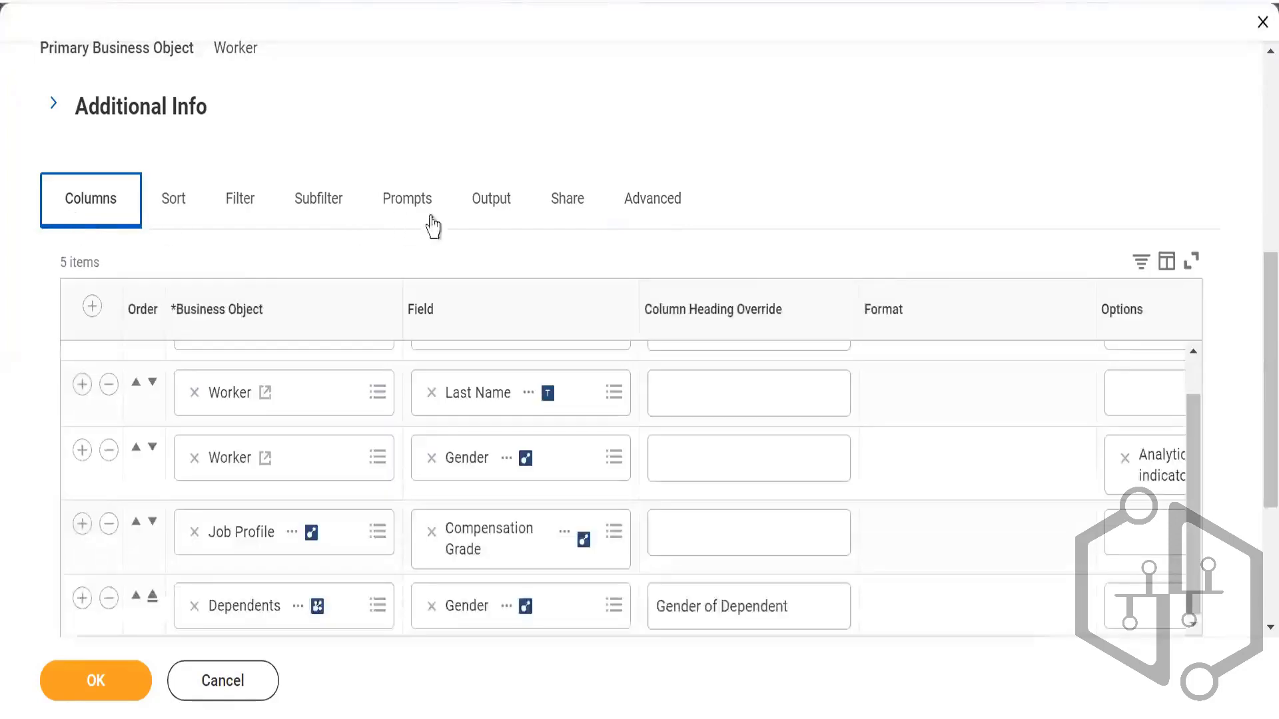
pyautogui.click(492, 212)
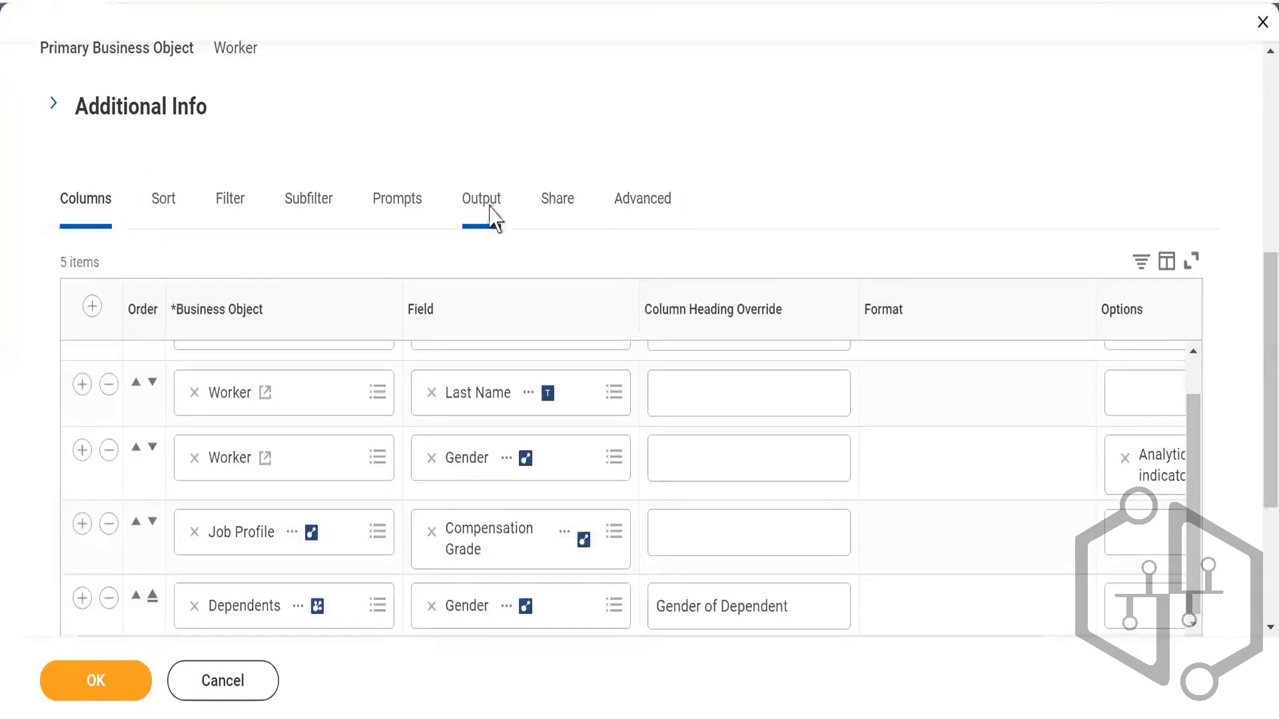
pyautogui.click(77, 680)
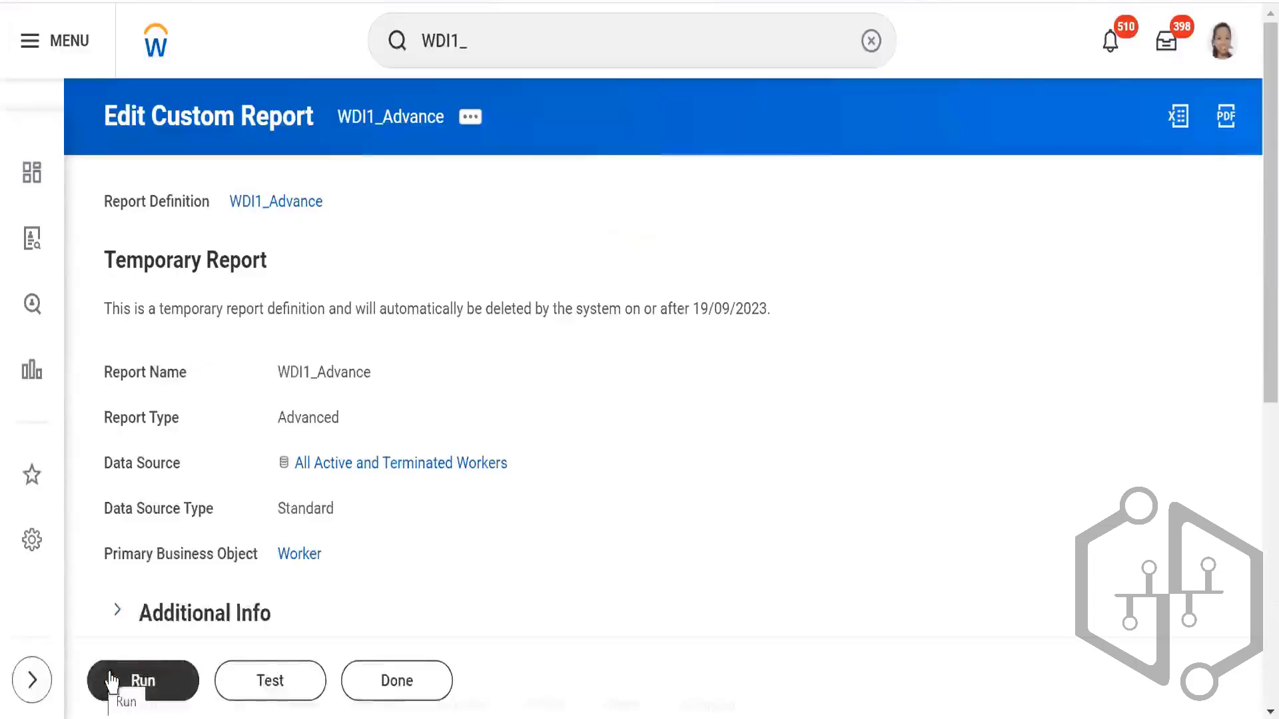
# Run the edited WDI1_Advance report with the Gender prompt set to Female.
pyautogui.click(142, 680)
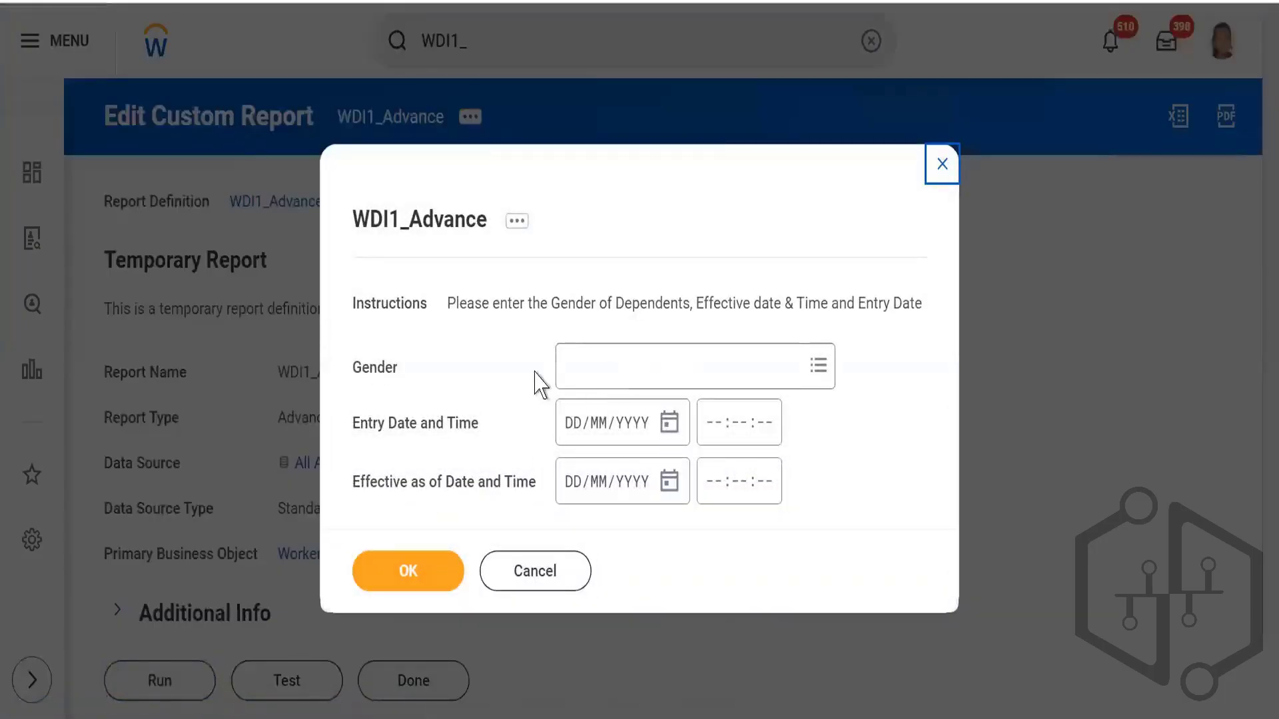
pyautogui.click(588, 379)
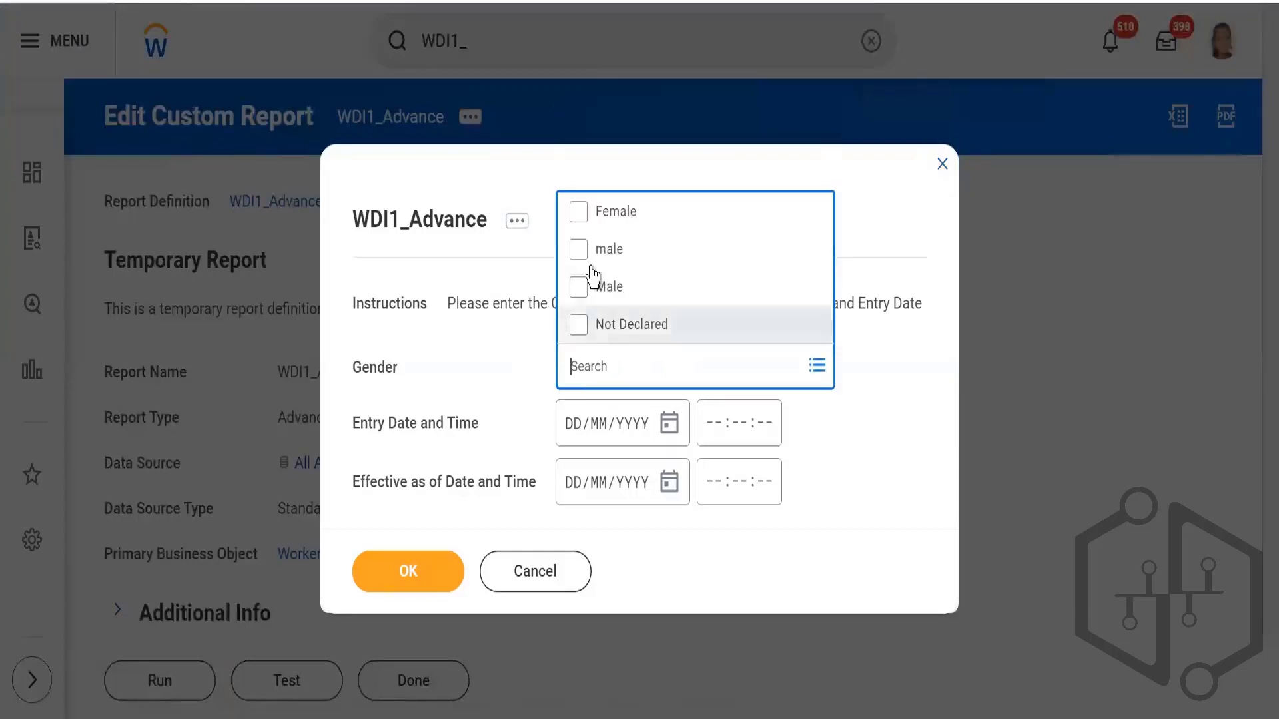
pyautogui.click(578, 212)
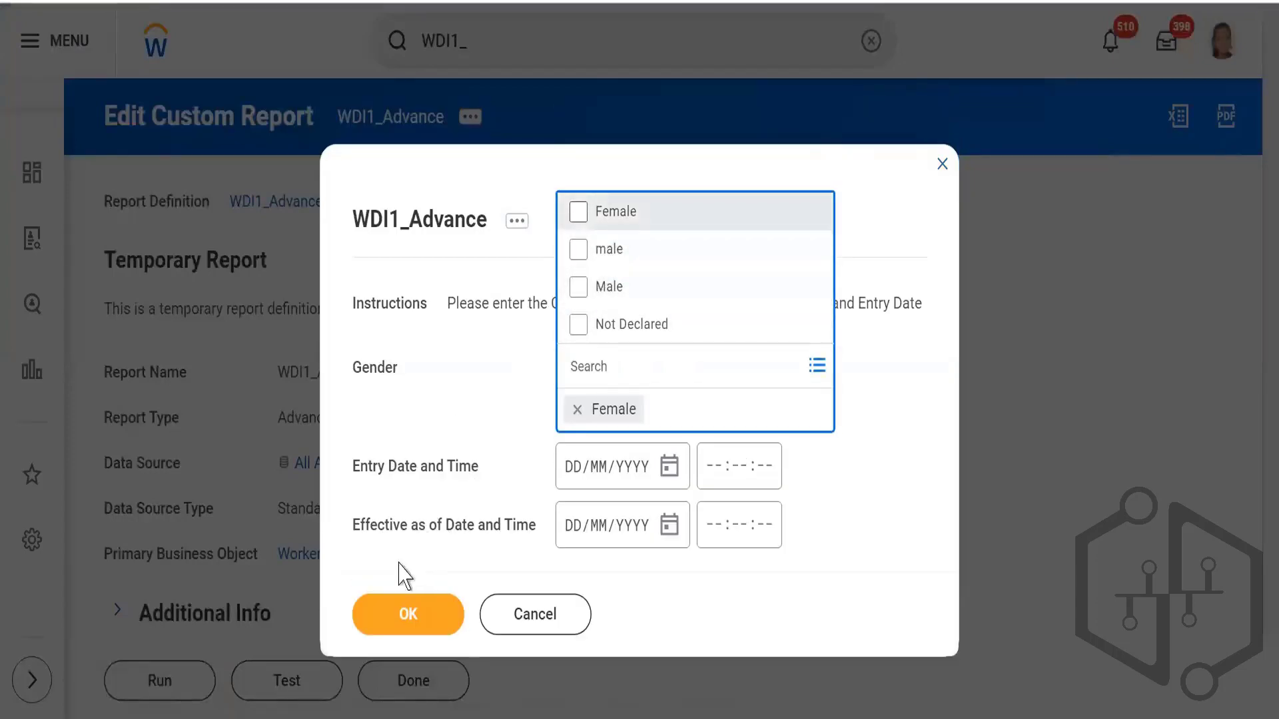
pyautogui.click(386, 612)
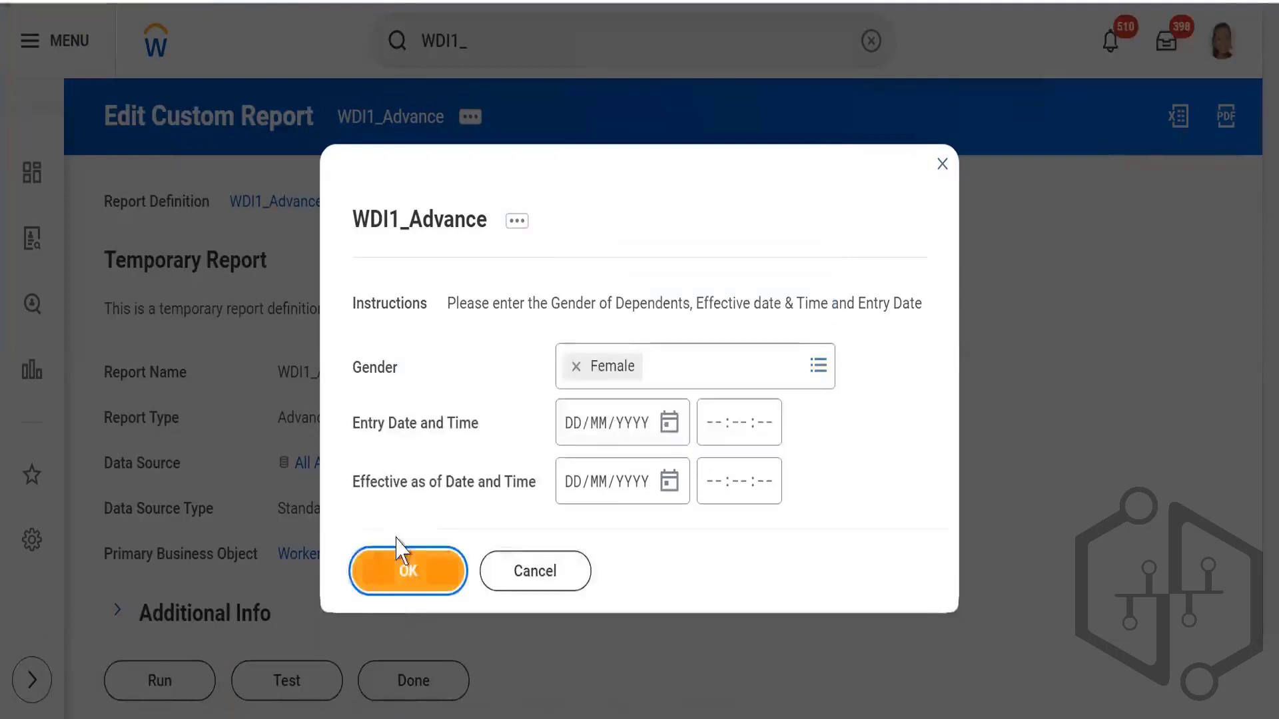
pyautogui.click(408, 570)
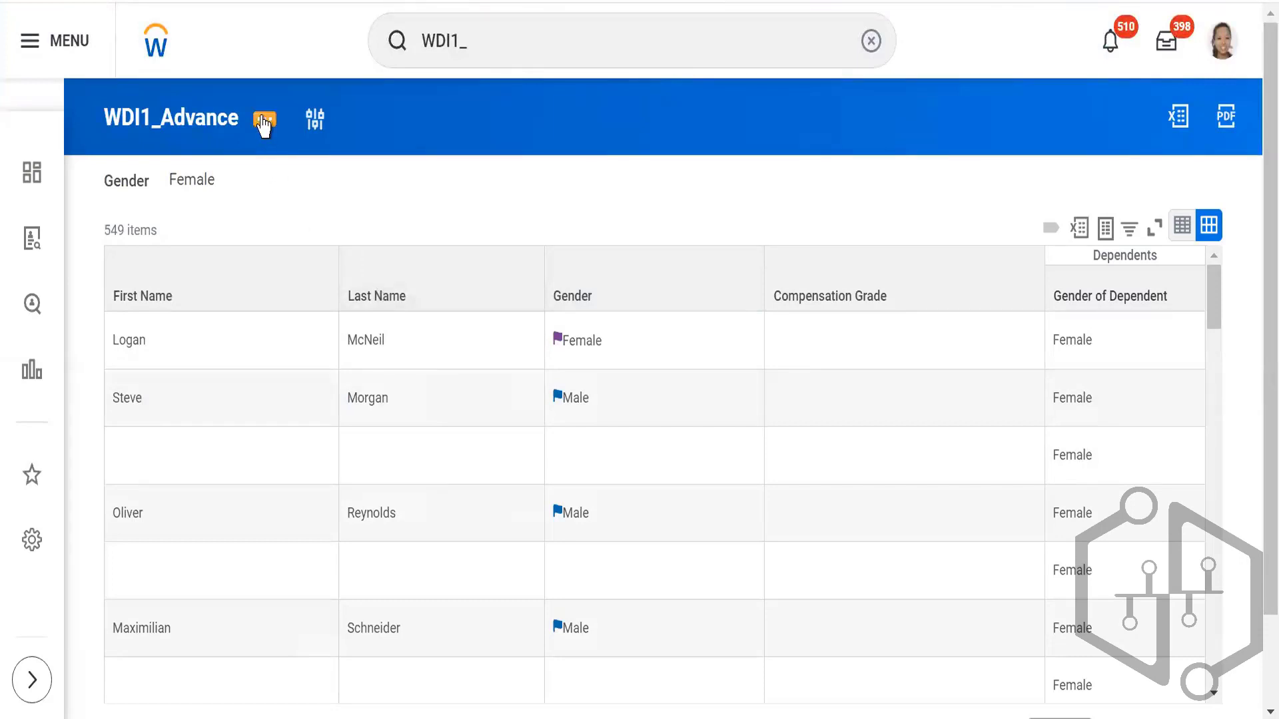
# Reopen the WDI1_Advance report definition for editing and delete its prompt instructions text.
pyautogui.click(263, 122)
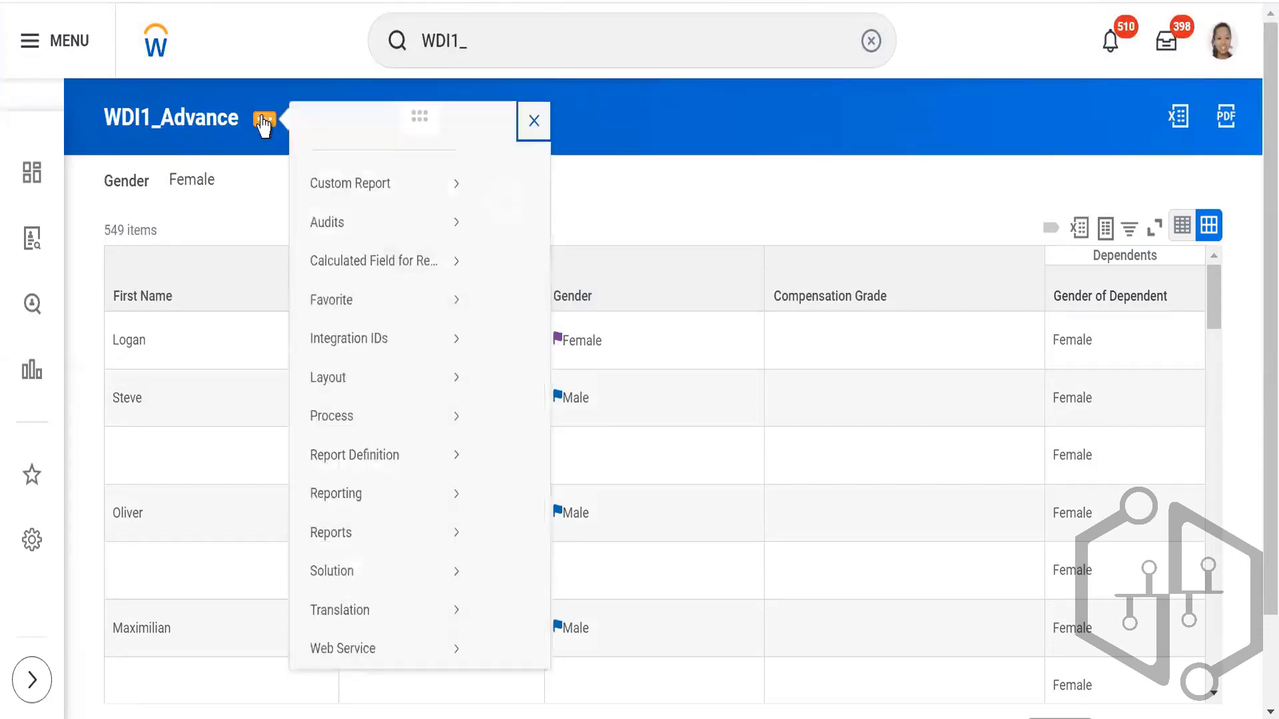
pyautogui.moveTo(377, 209)
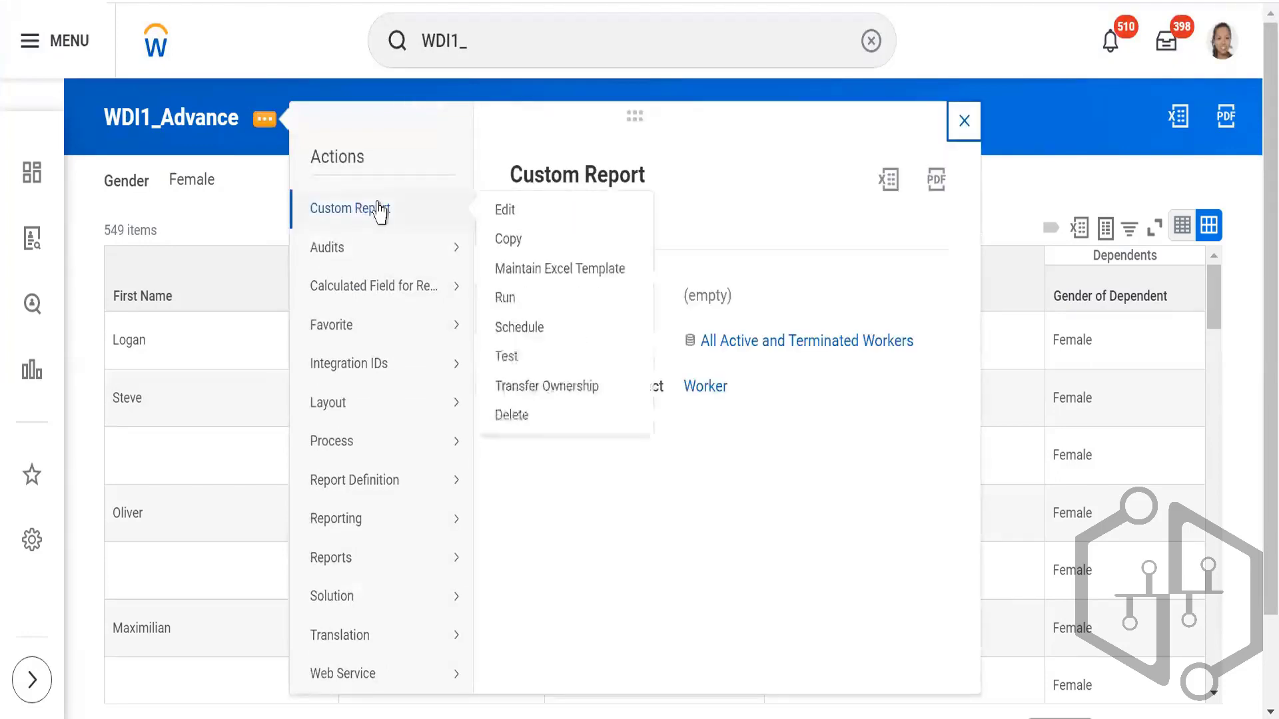
pyautogui.click(505, 211)
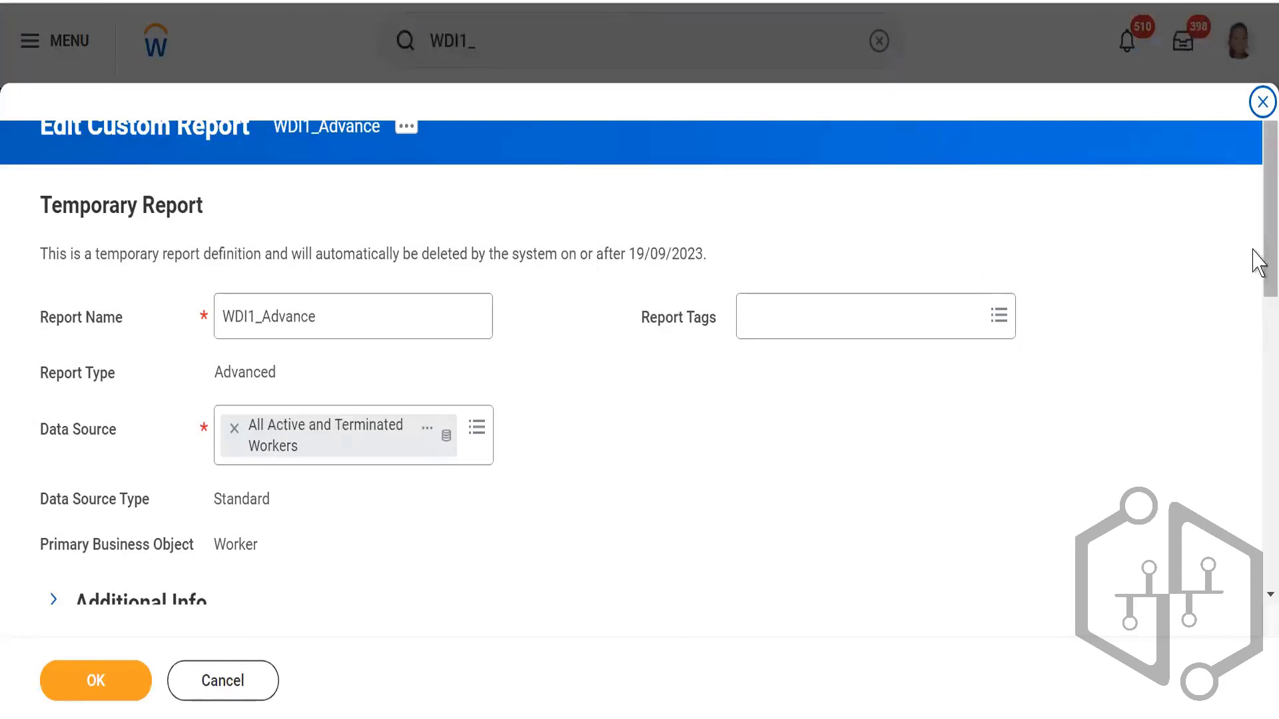
pyautogui.scroll(-5, 1252, 262)
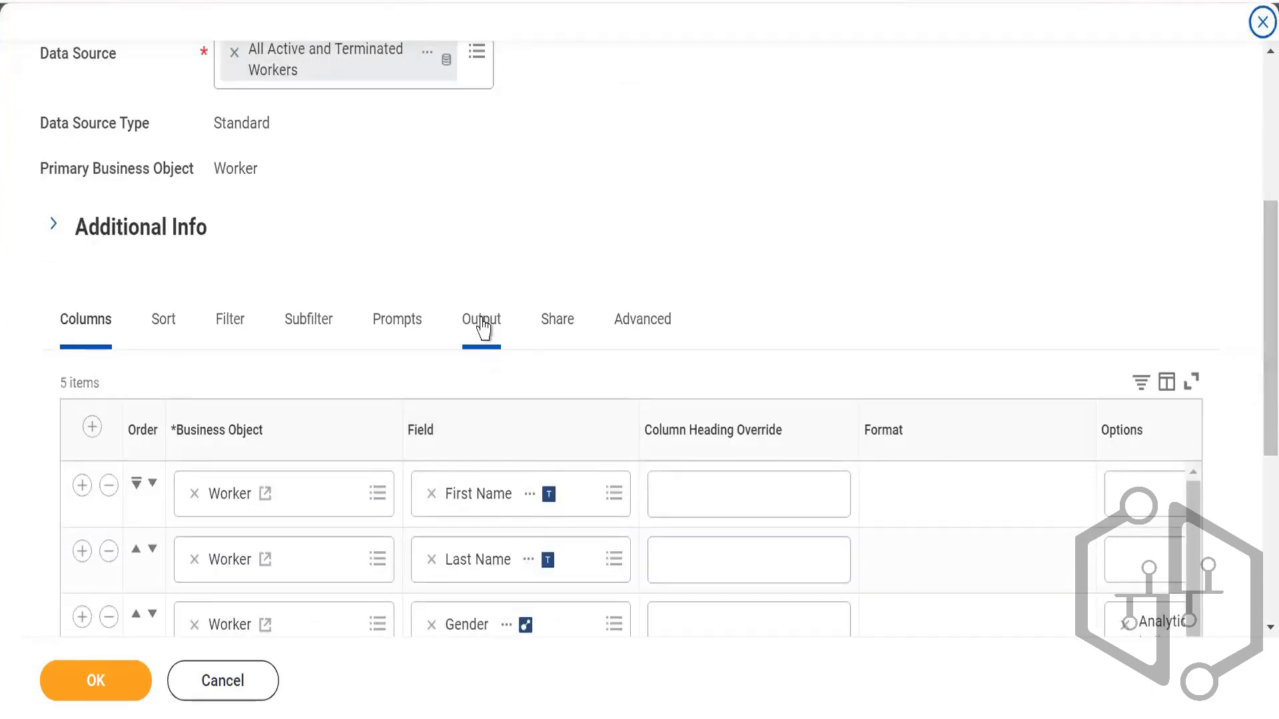
pyautogui.click(302, 327)
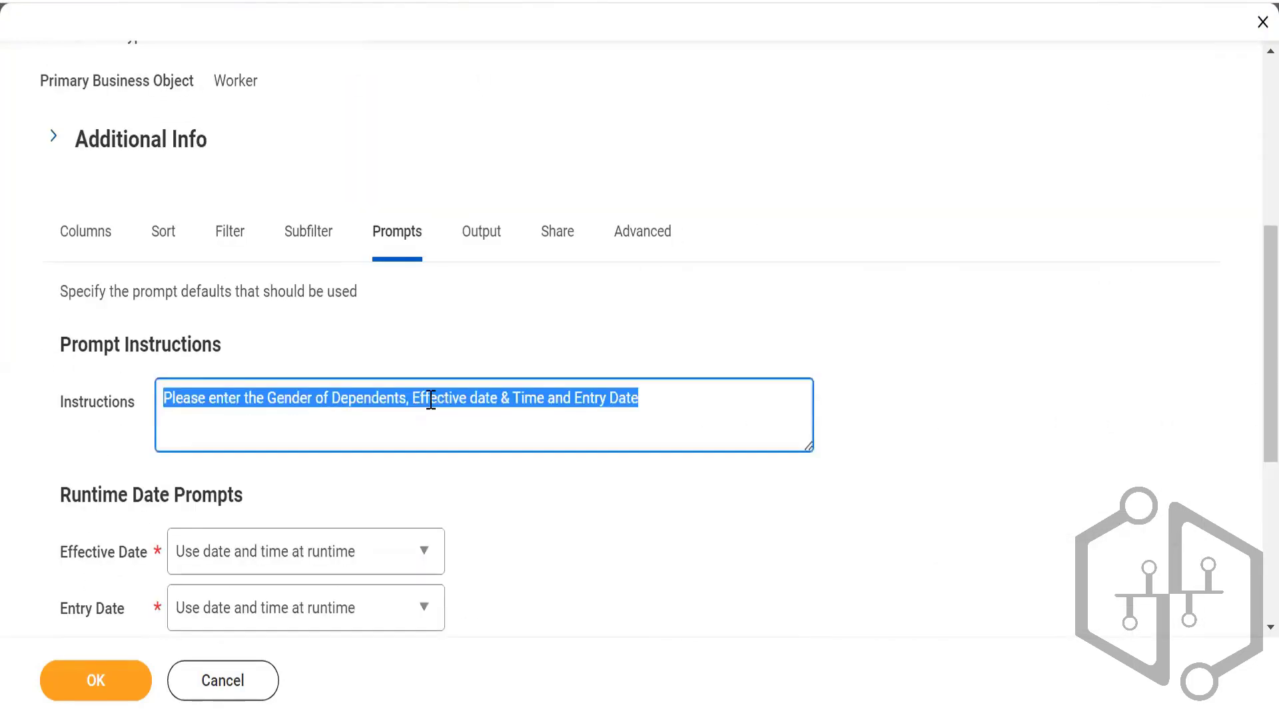
pyautogui.press('BackSpace')
pyautogui.click(91, 681)
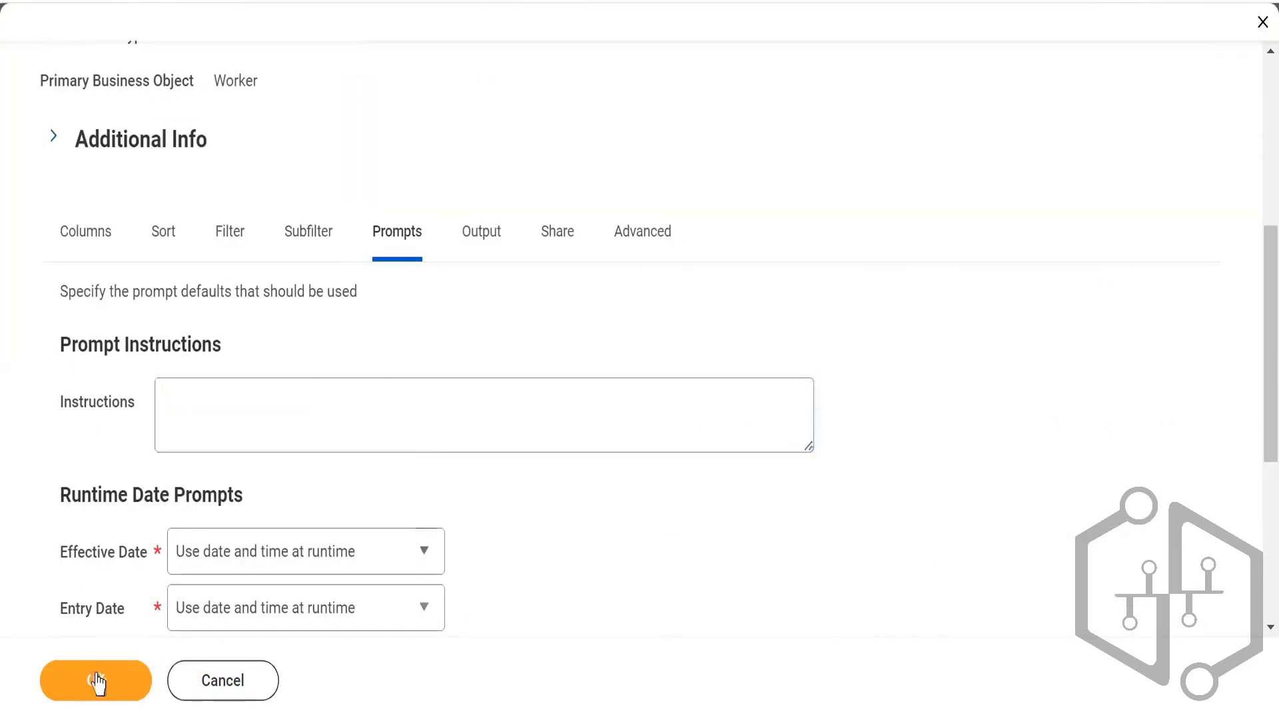
# Set the report's output type to Gauge.
pyautogui.click(494, 241)
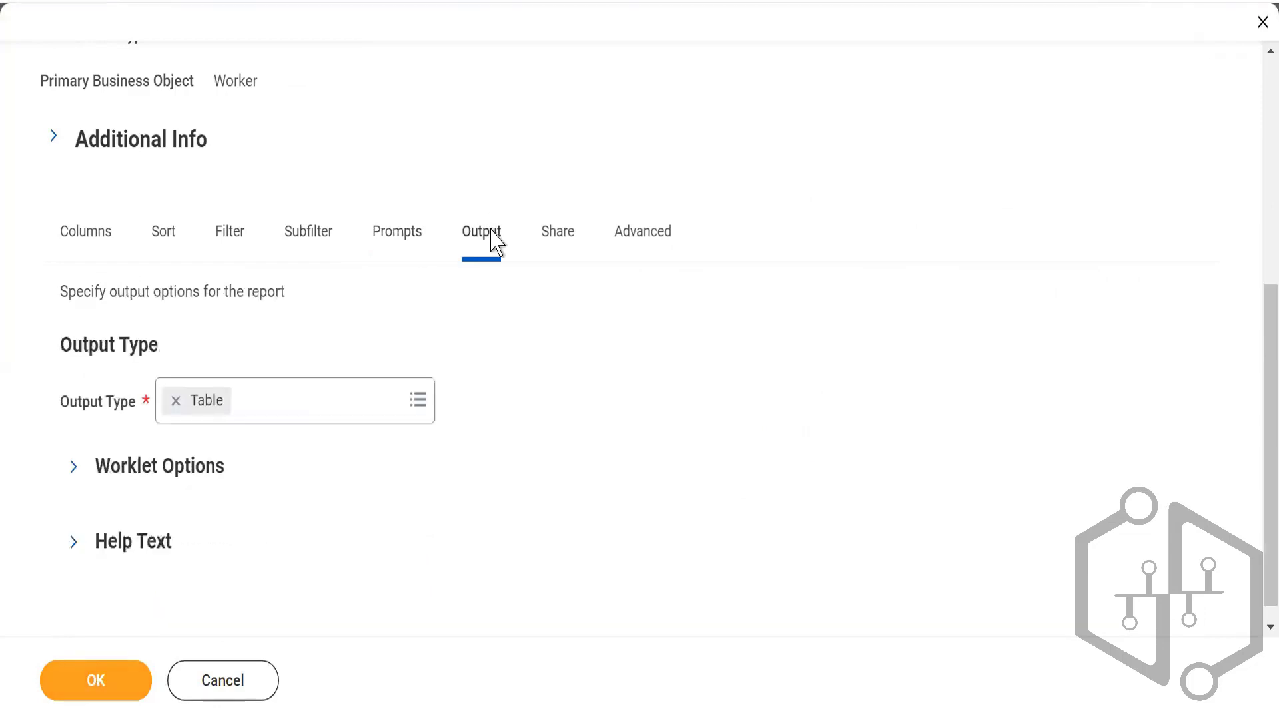
pyautogui.click(251, 413)
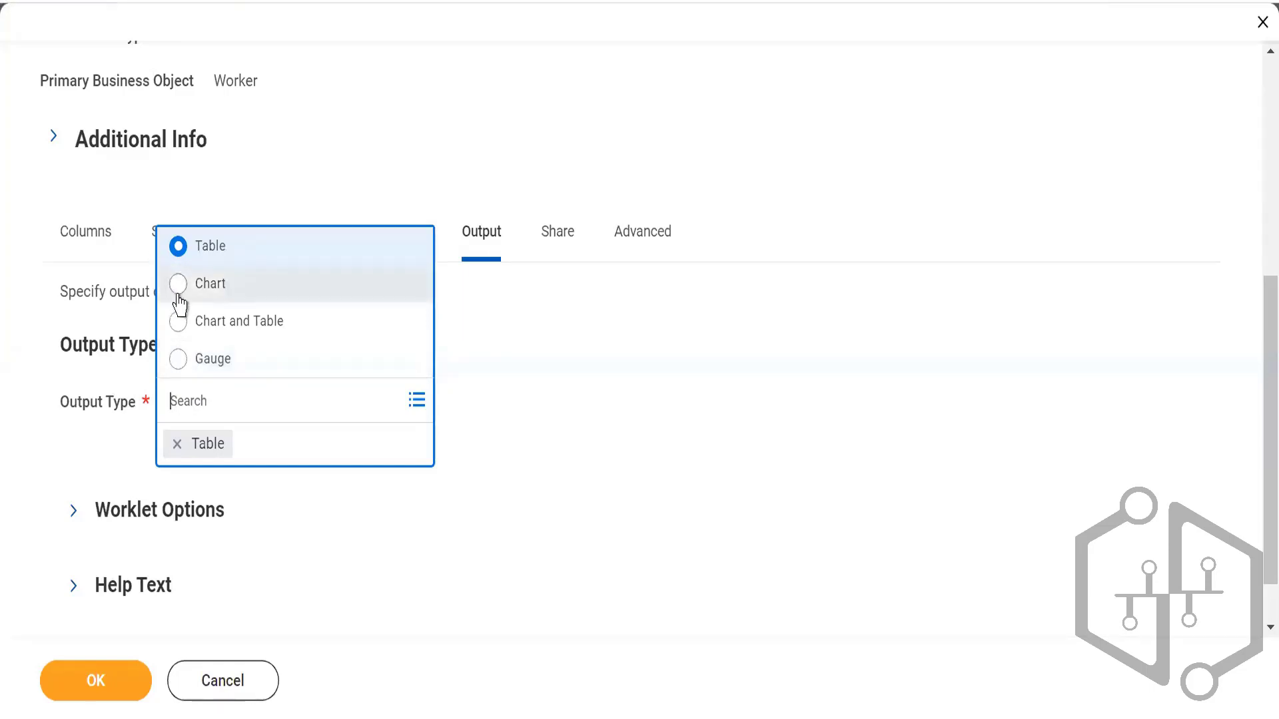
pyautogui.click(178, 360)
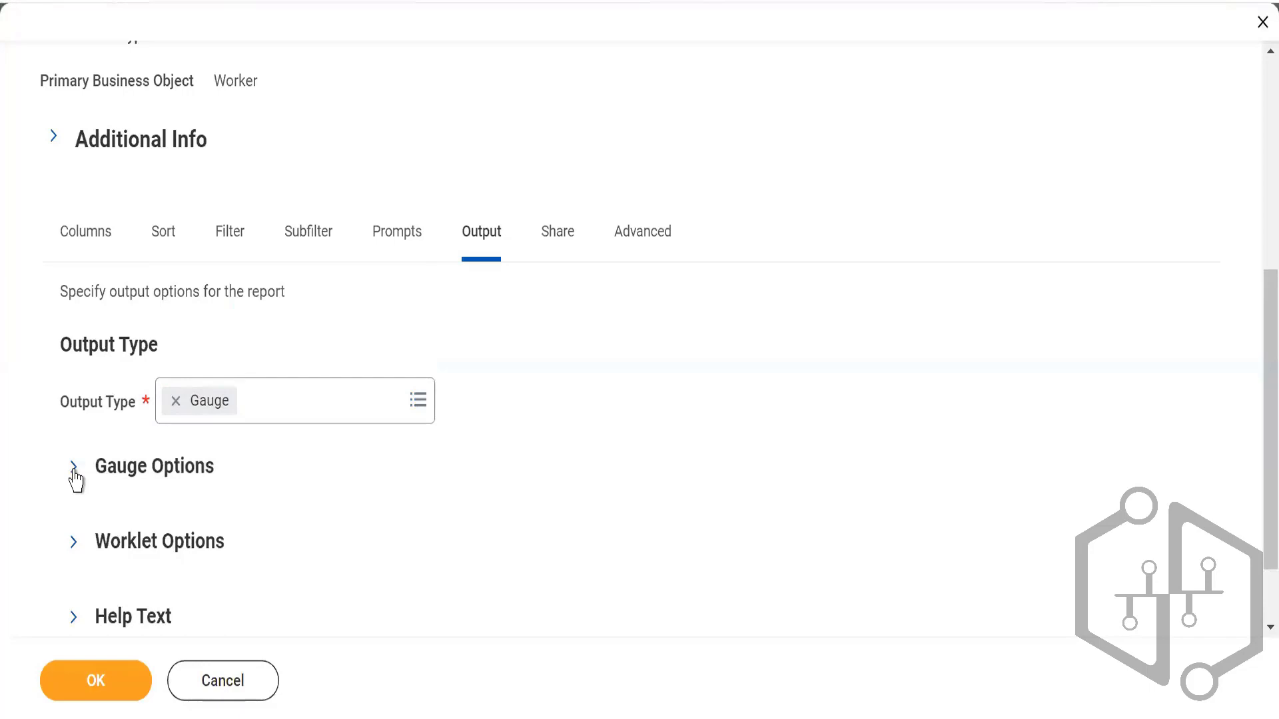
# Expand the gauge options, try to find "age" as the metered value, and clear the search.
pyautogui.click(75, 472)
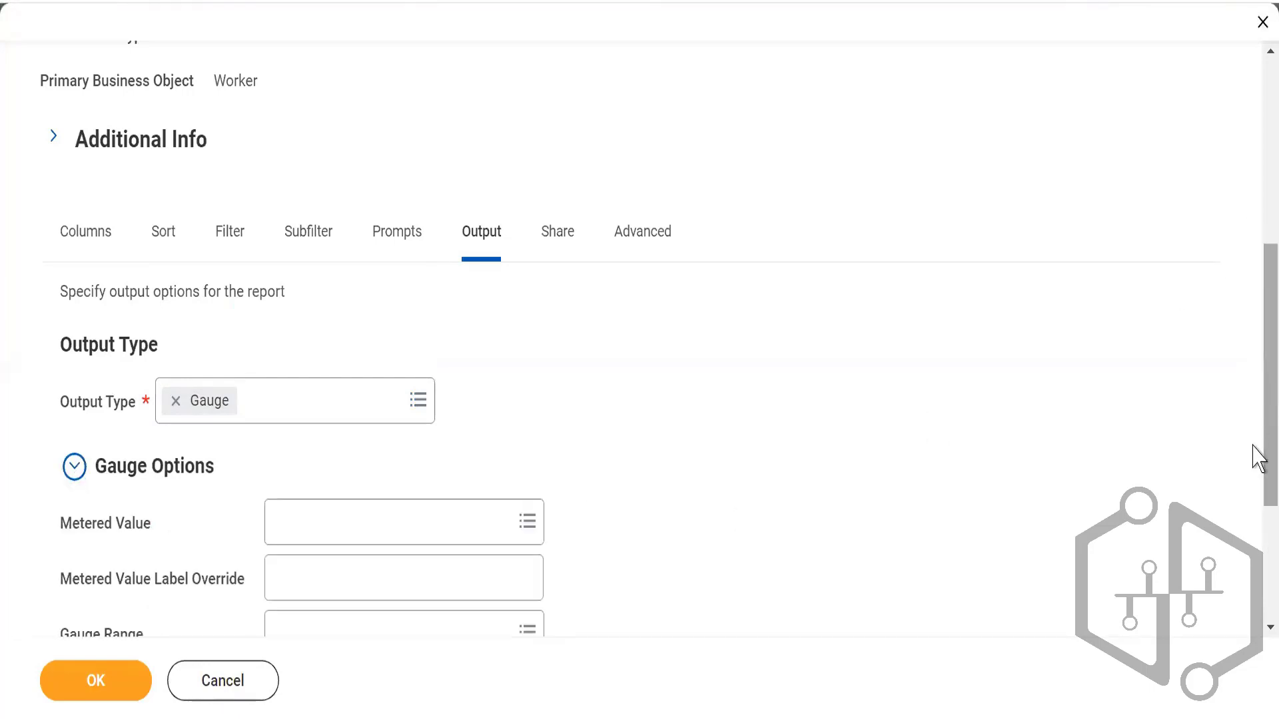
pyautogui.moveTo(1257, 451); pyautogui.dragTo(1256, 450)
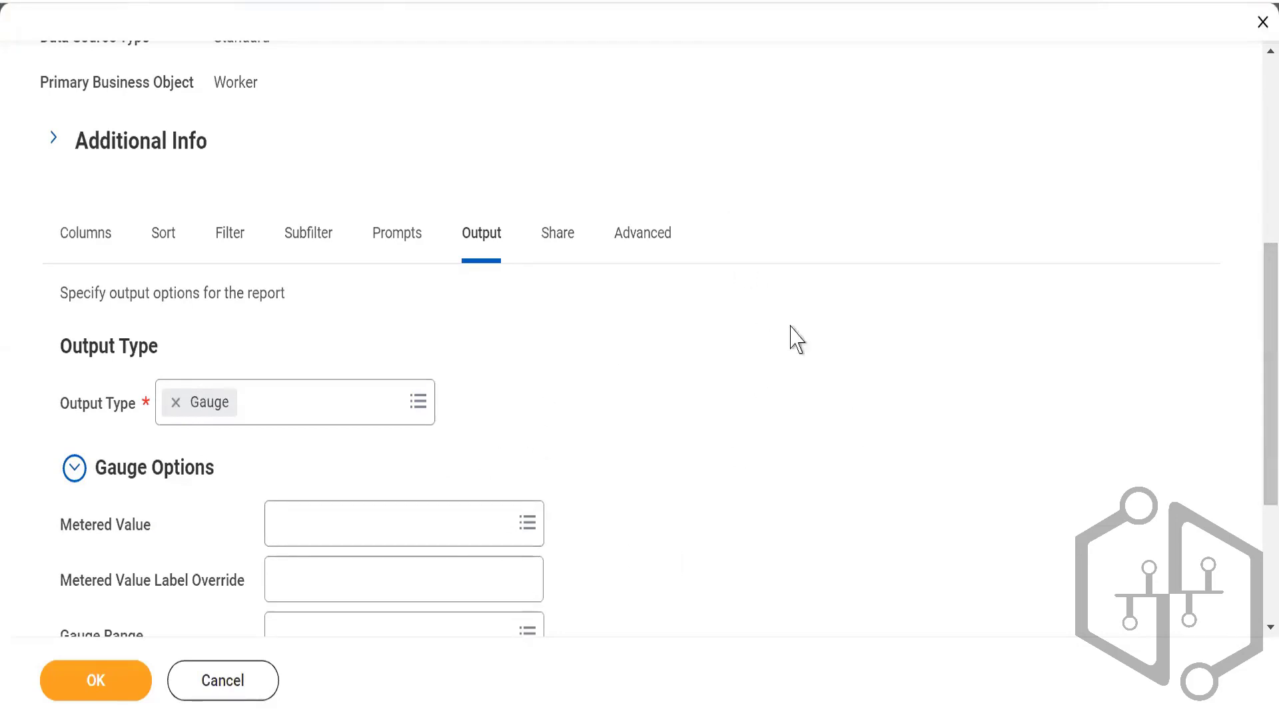
pyautogui.moveTo(1258, 333); pyautogui.dragTo(1256, 433)
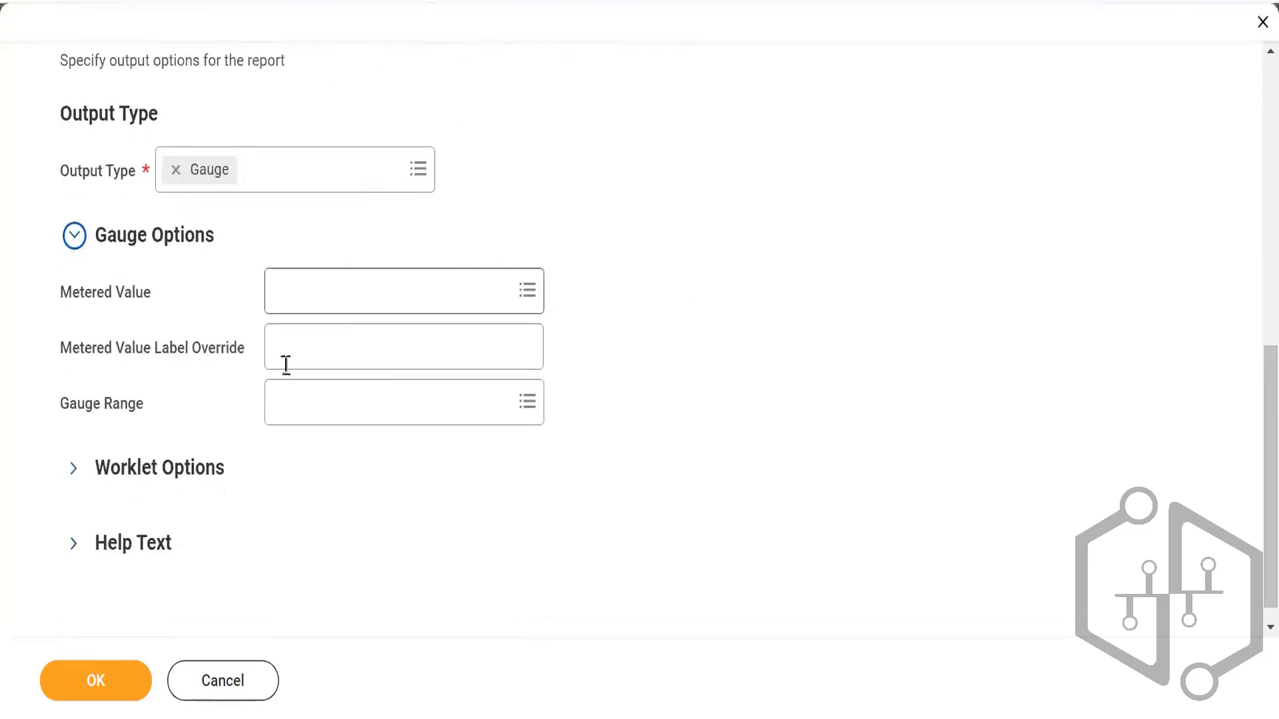
pyautogui.click(311, 300)
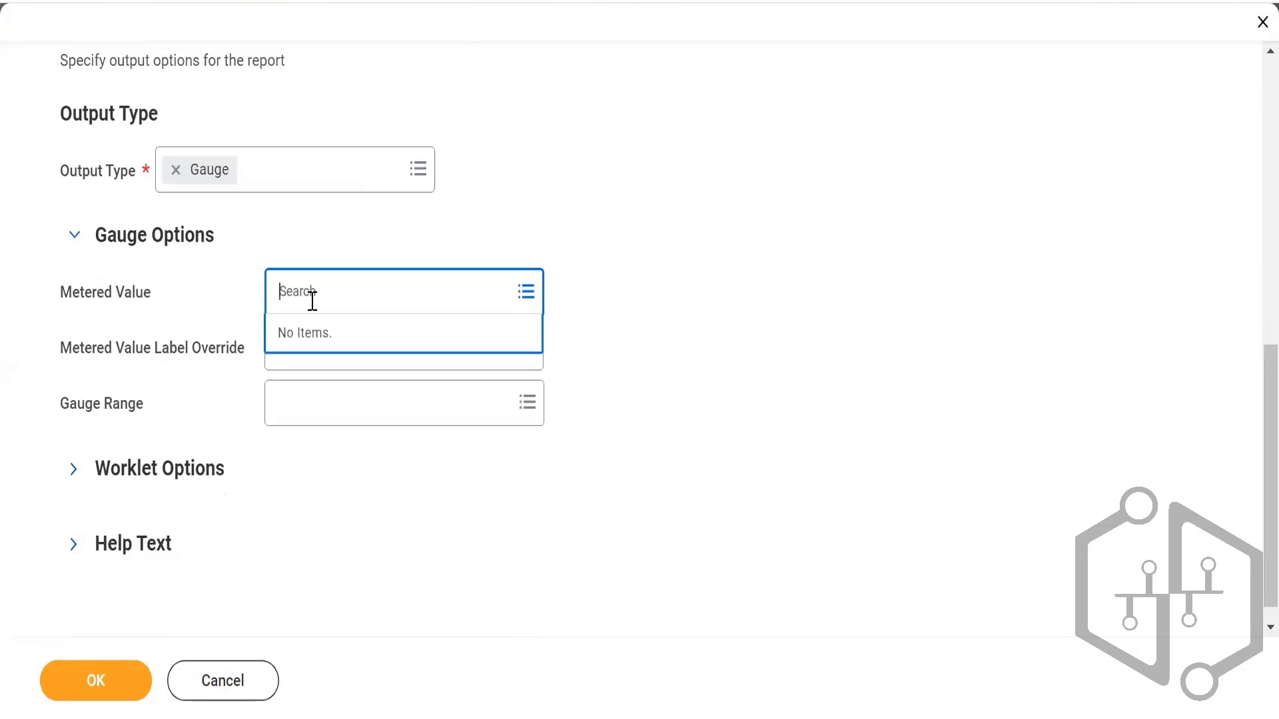
pyautogui.write('age')
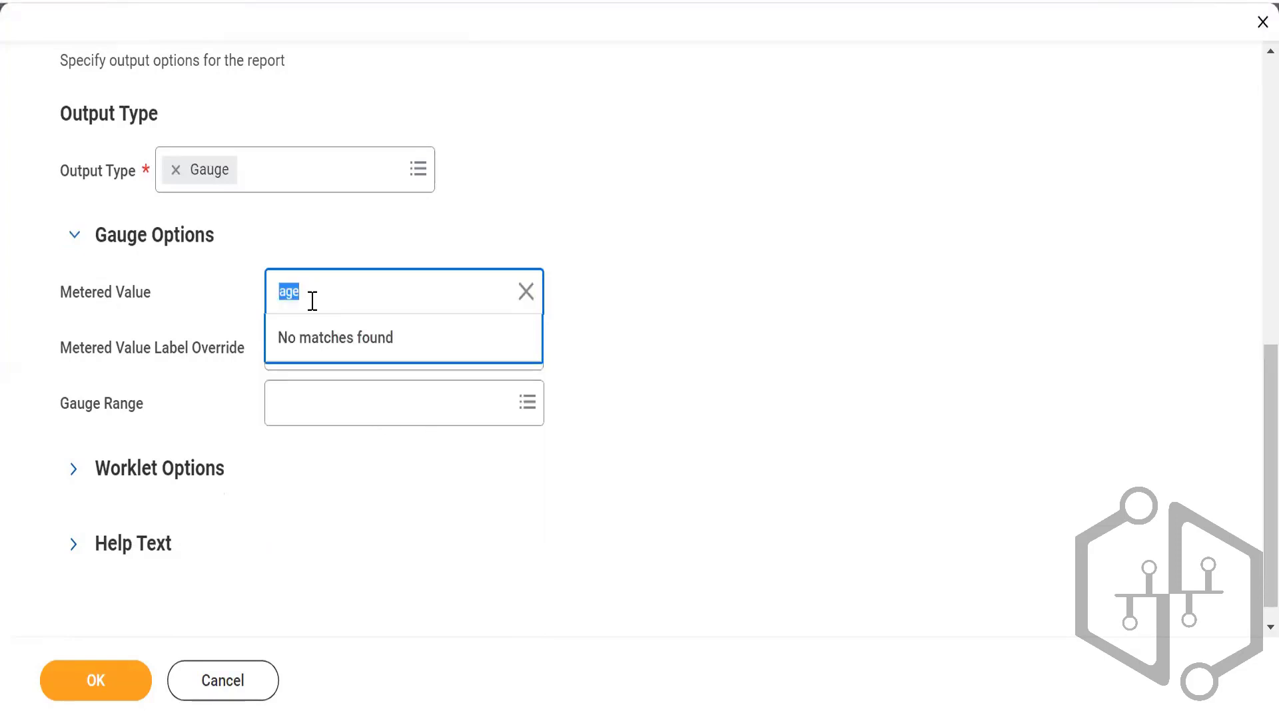
pyautogui.click(358, 283)
pyautogui.press('BackSpace')
pyautogui.press('BackSpace')
pyautogui.press('BackSpace')
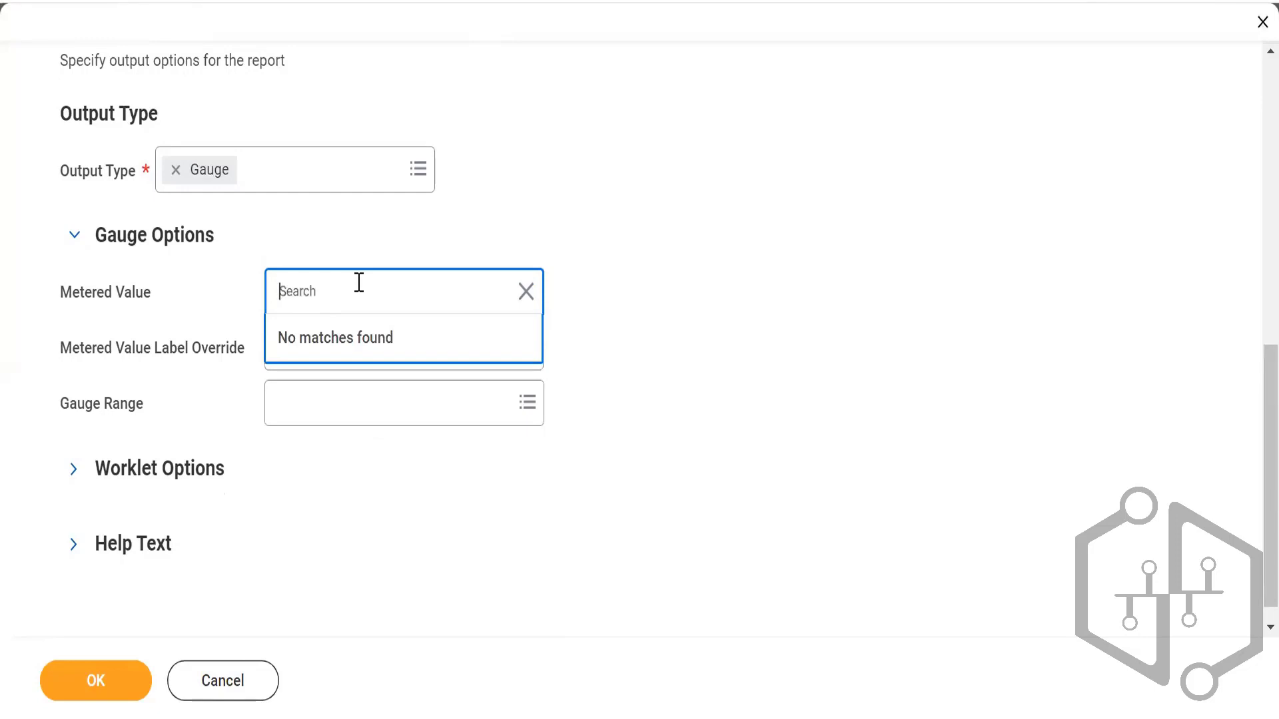
pyautogui.click(541, 203)
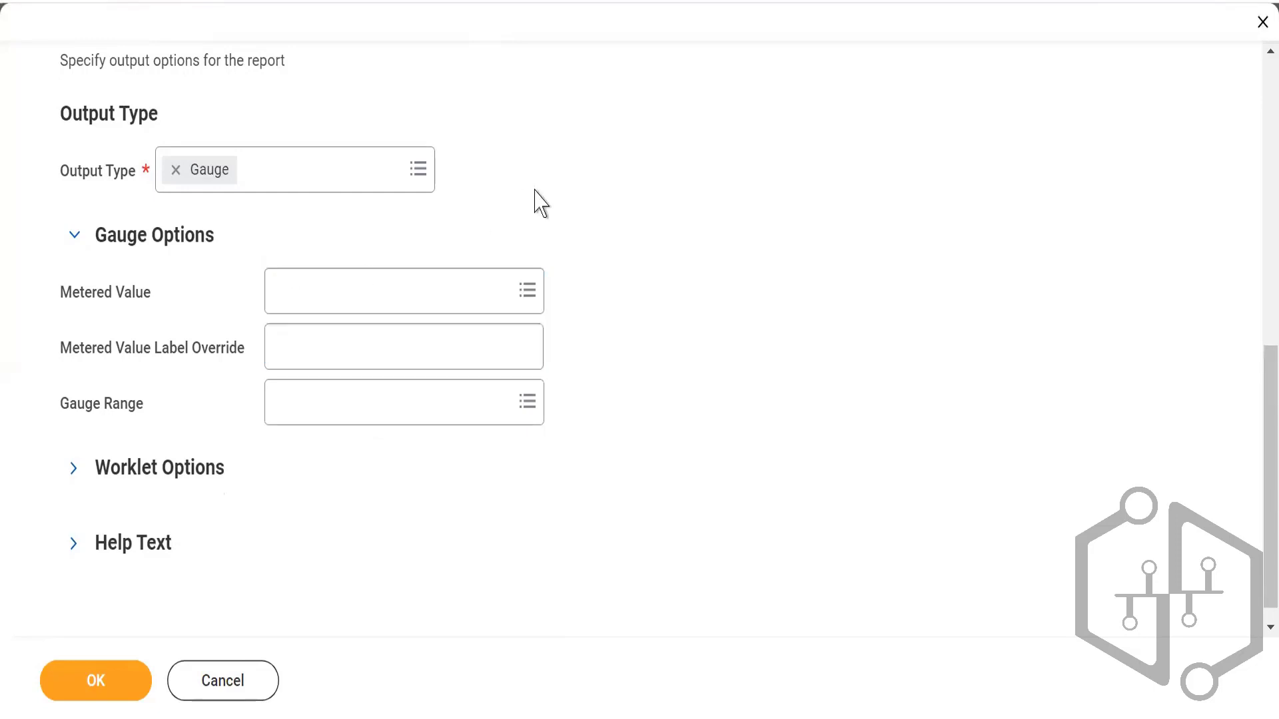
# Change the report's output type to Table.
pyautogui.click(260, 174)
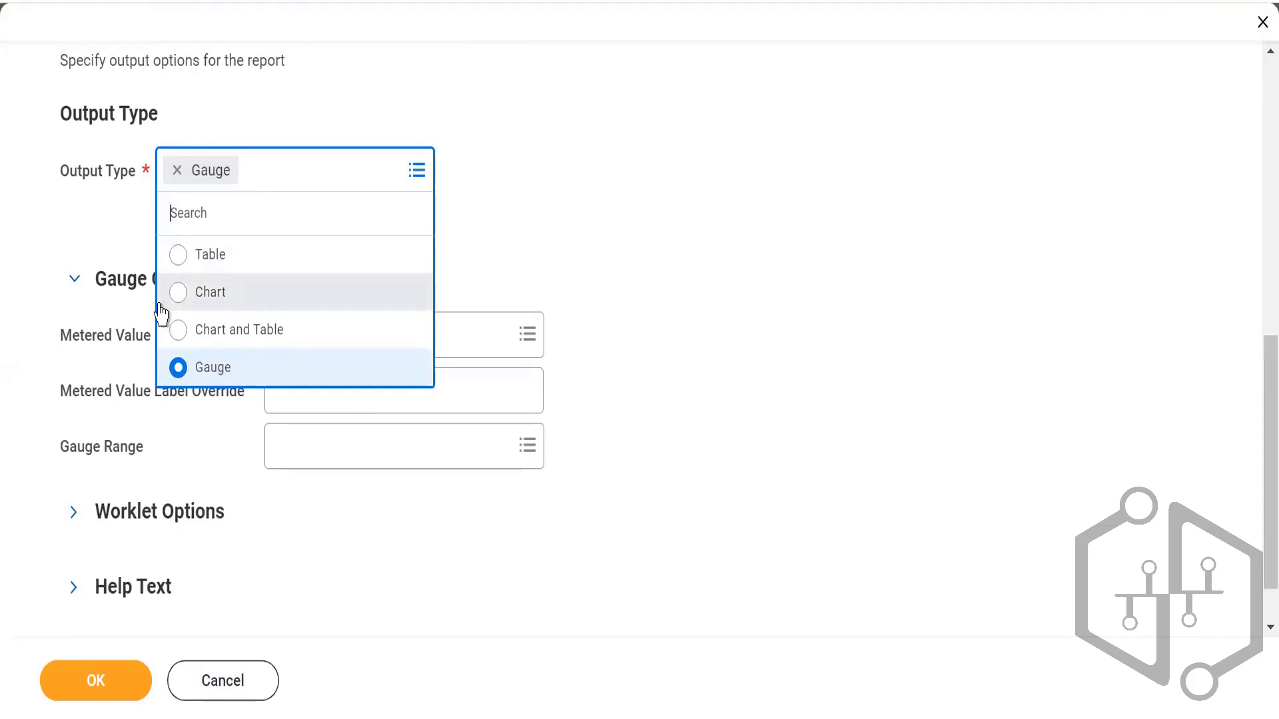
pyautogui.click(180, 257)
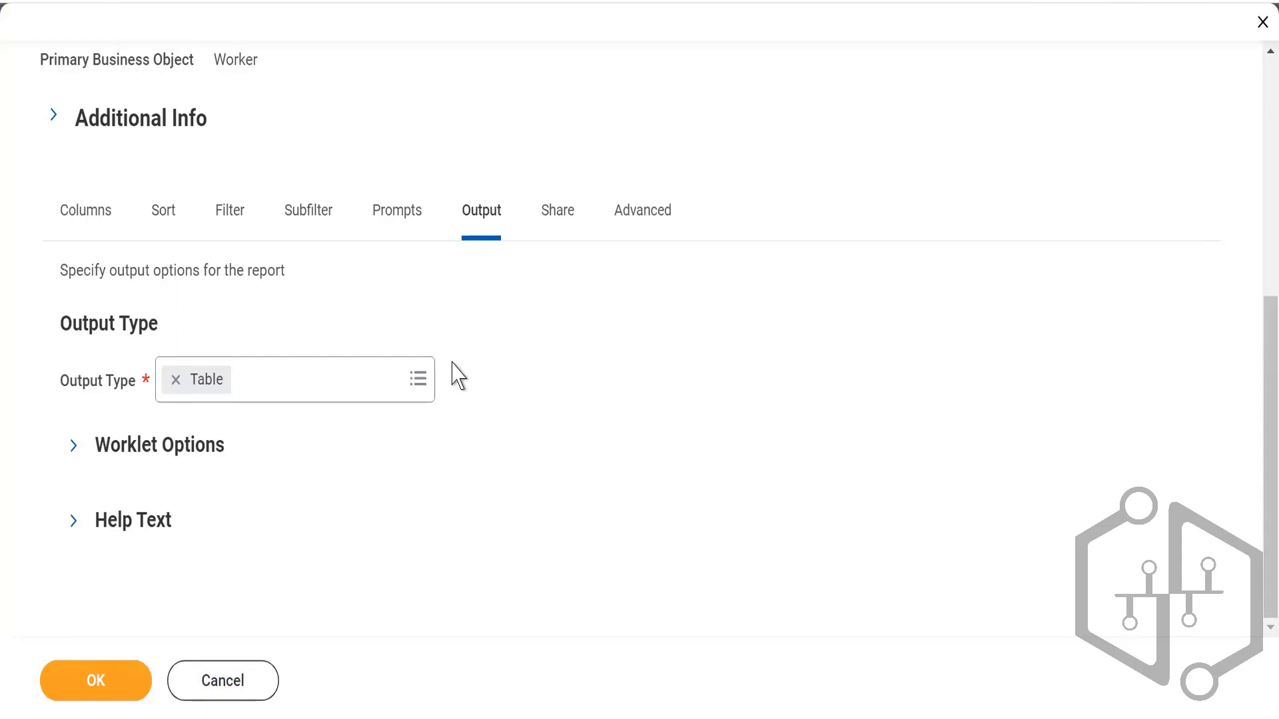
# Set the output type to Chart and Table and expand the chart options to review the available chart types.
pyautogui.click(329, 378)
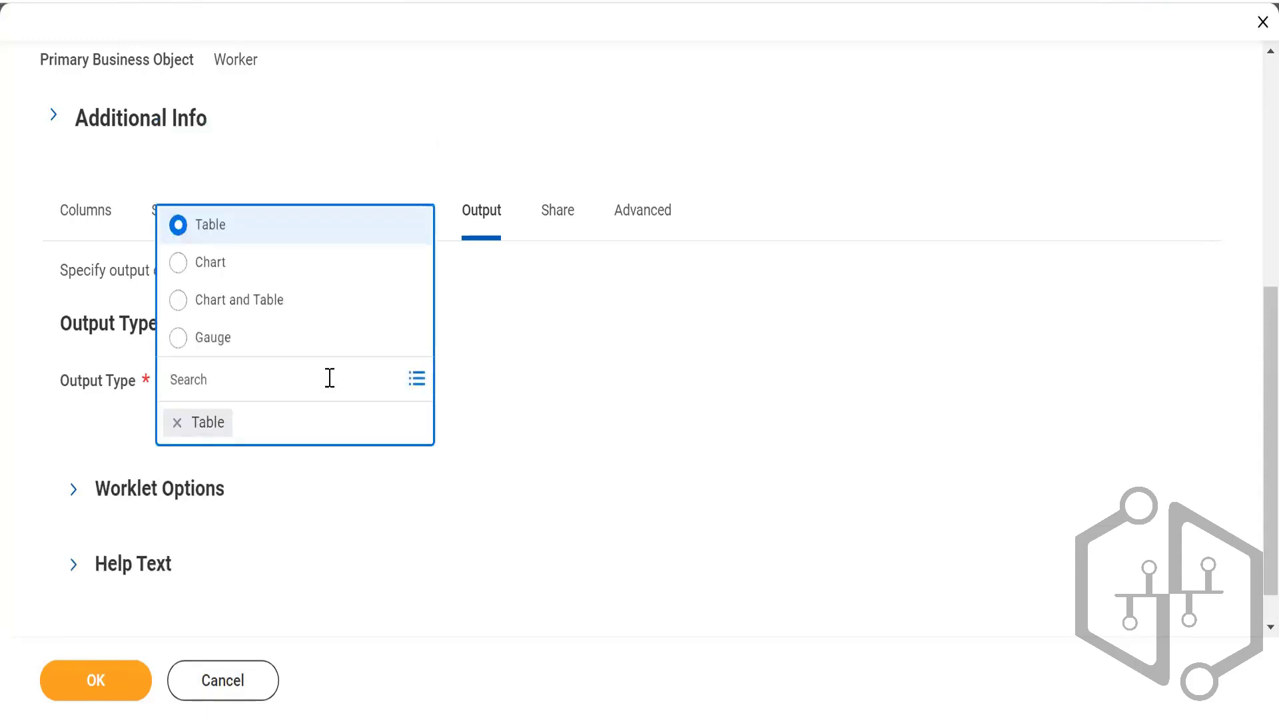
pyautogui.click(178, 301)
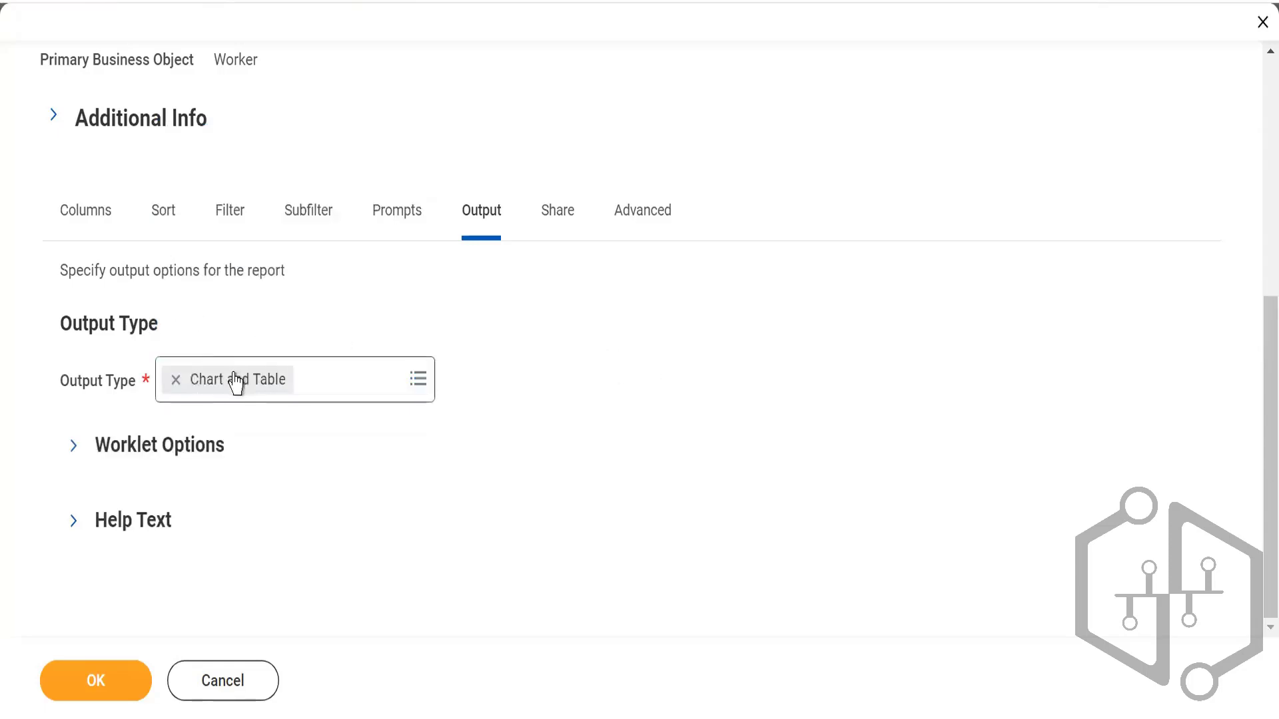
pyautogui.click(74, 447)
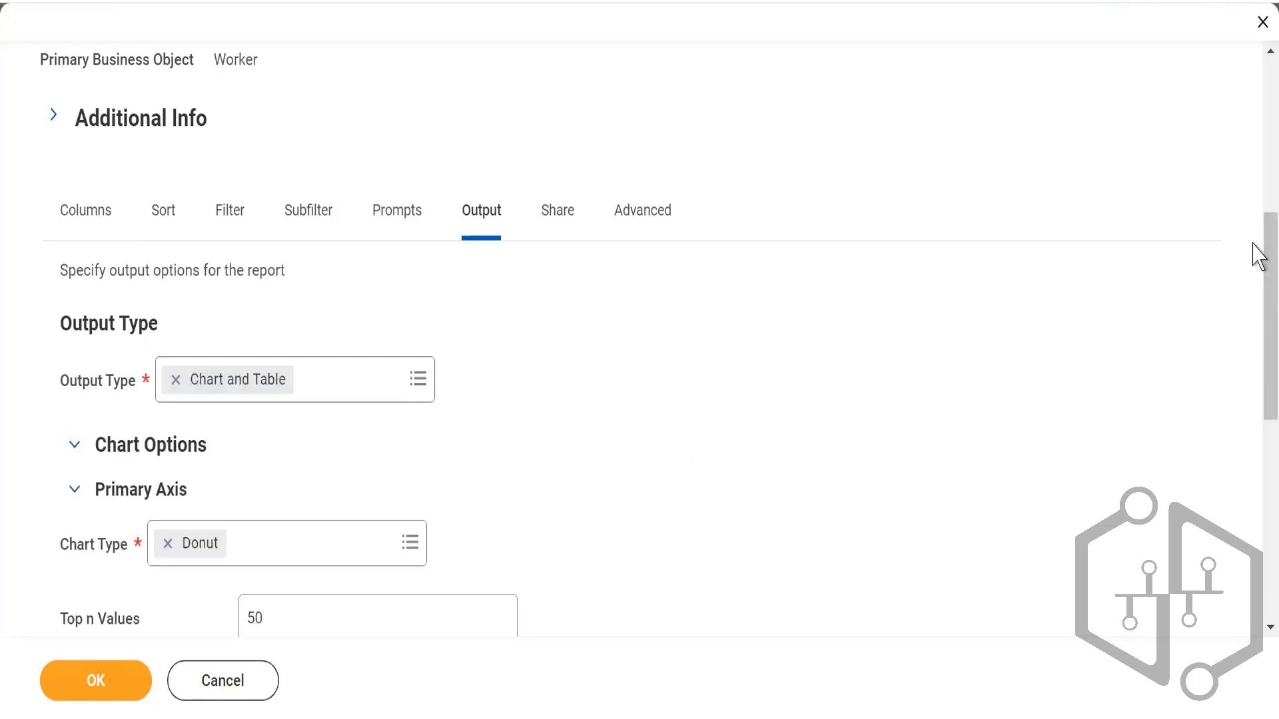
pyautogui.scroll(-4, 1255, 349)
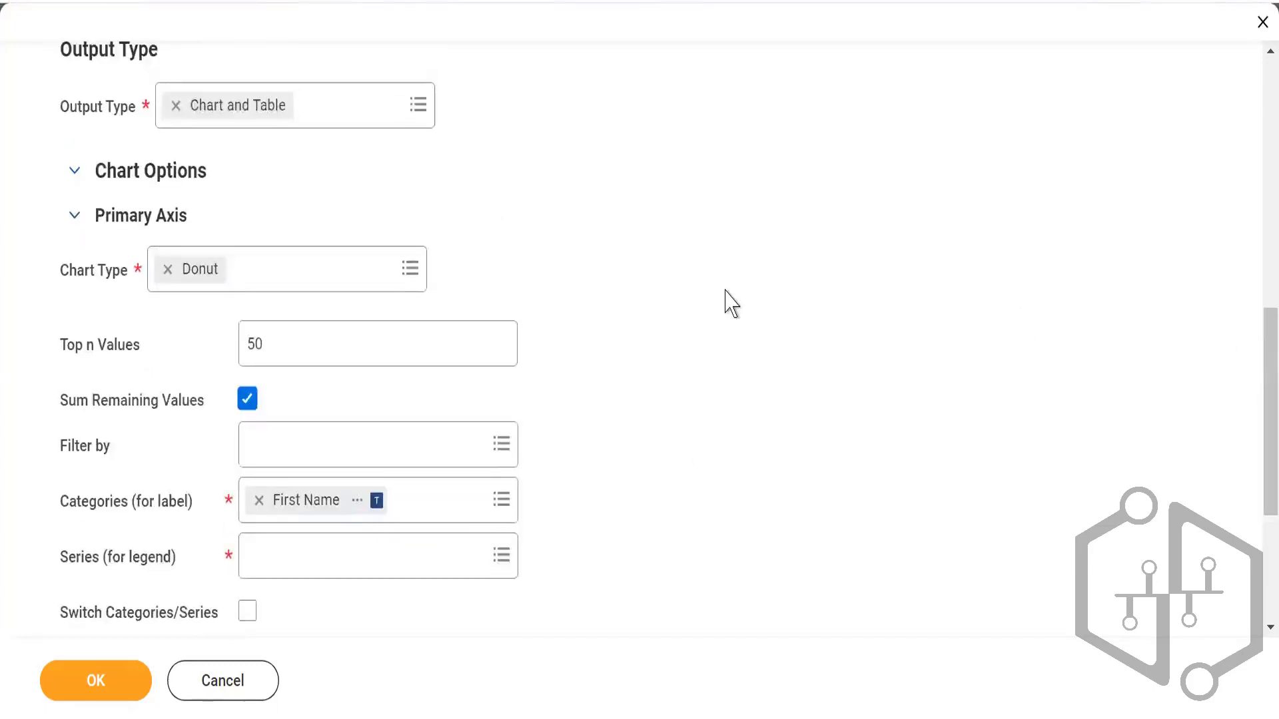
pyautogui.click(406, 272)
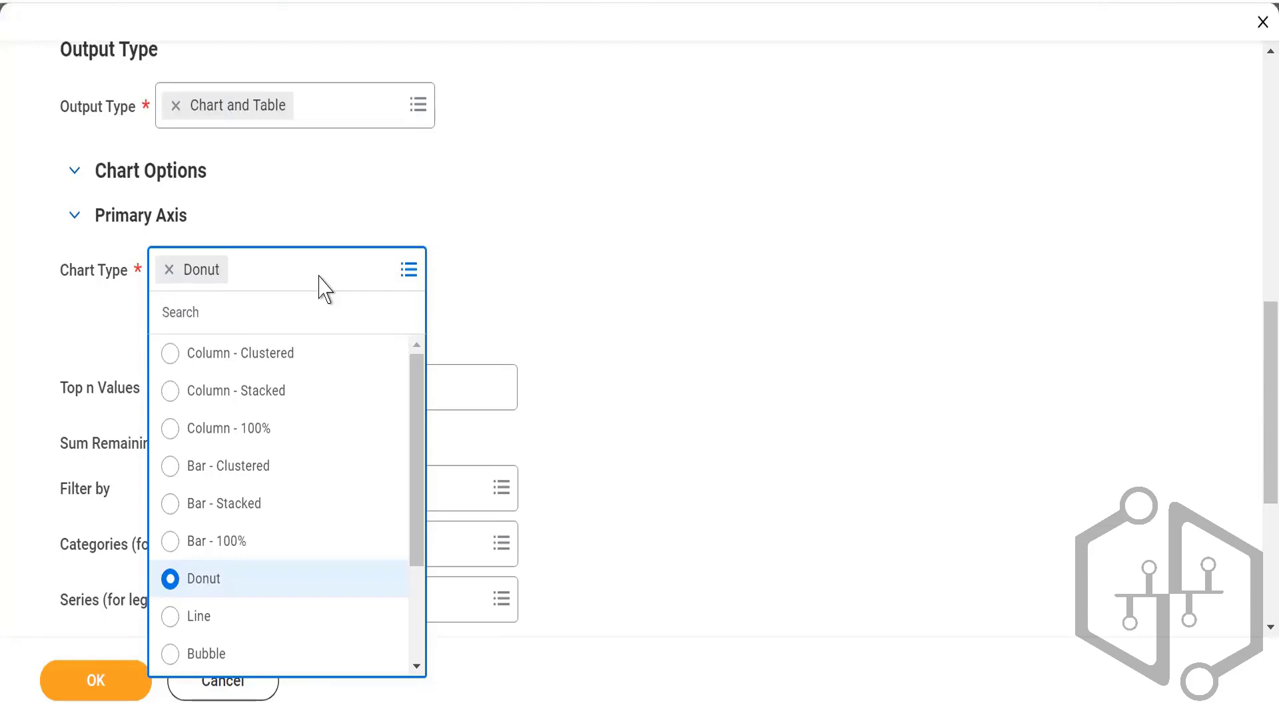
pyautogui.click(580, 189)
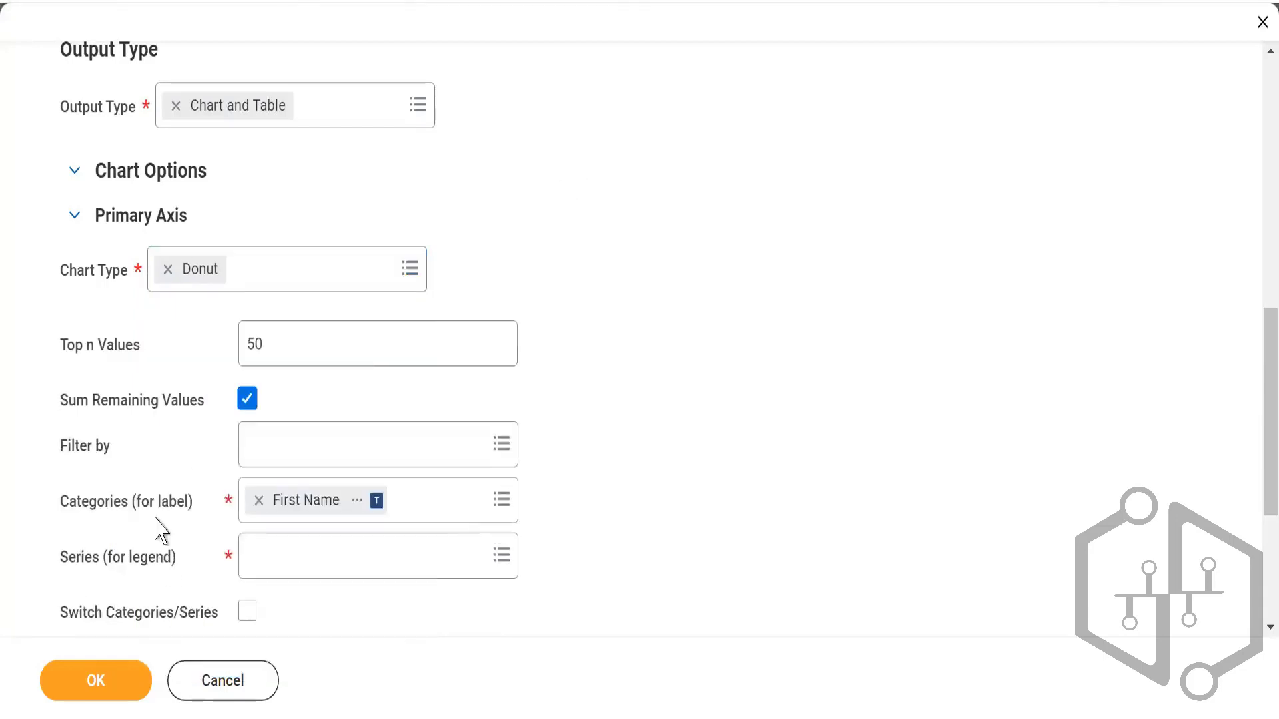
# Try to save the report with the Donut chart settings and look for a Series (for legend) value.
pyautogui.click(96, 683)
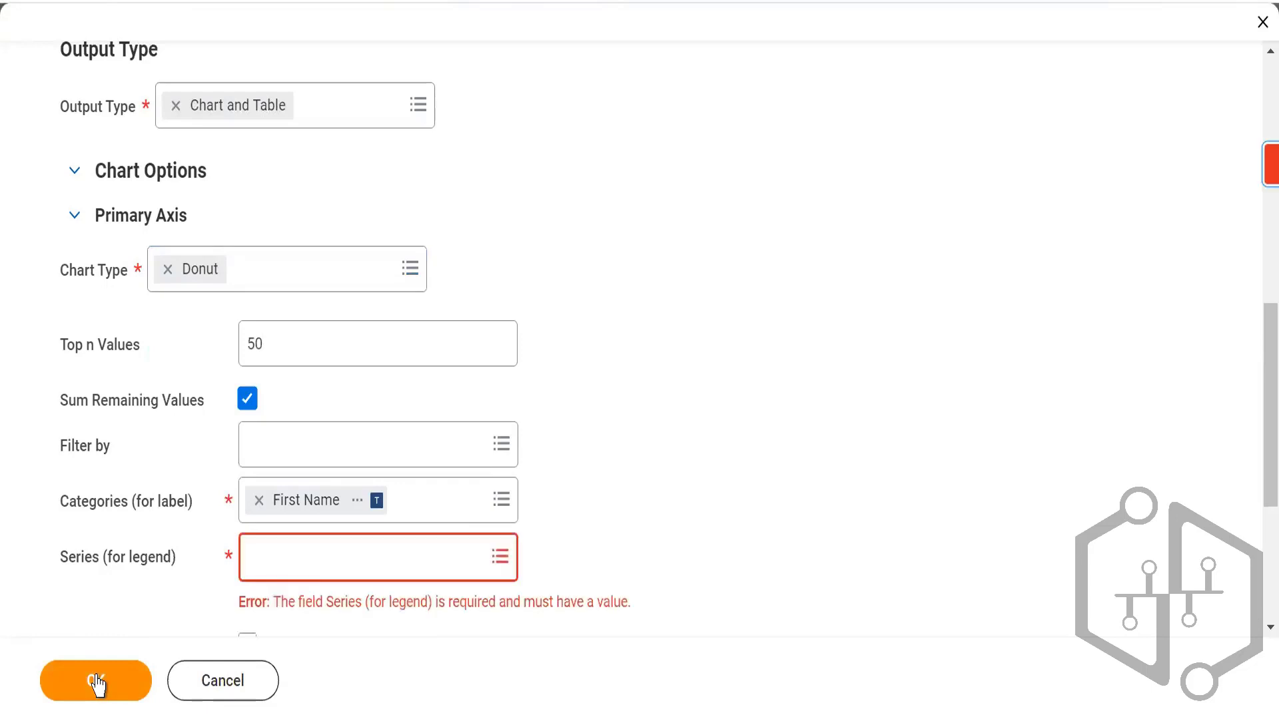
pyautogui.moveTo(278, 563)
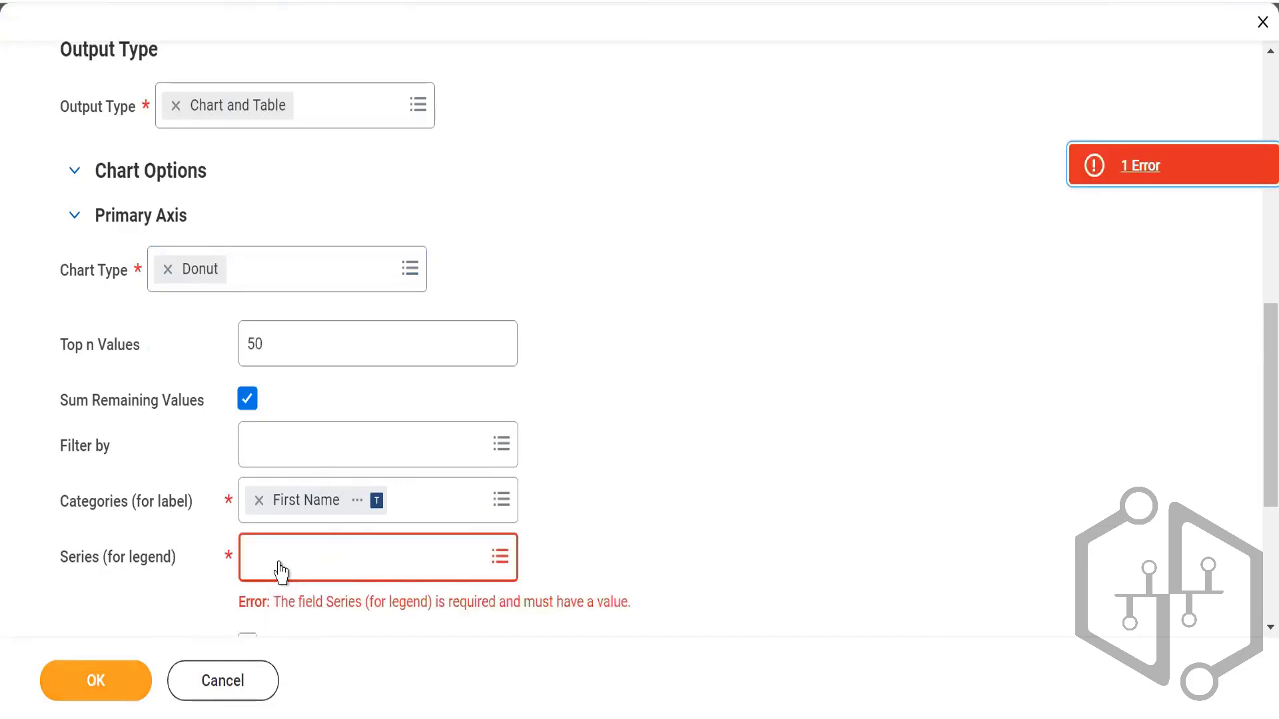
pyautogui.click(280, 559)
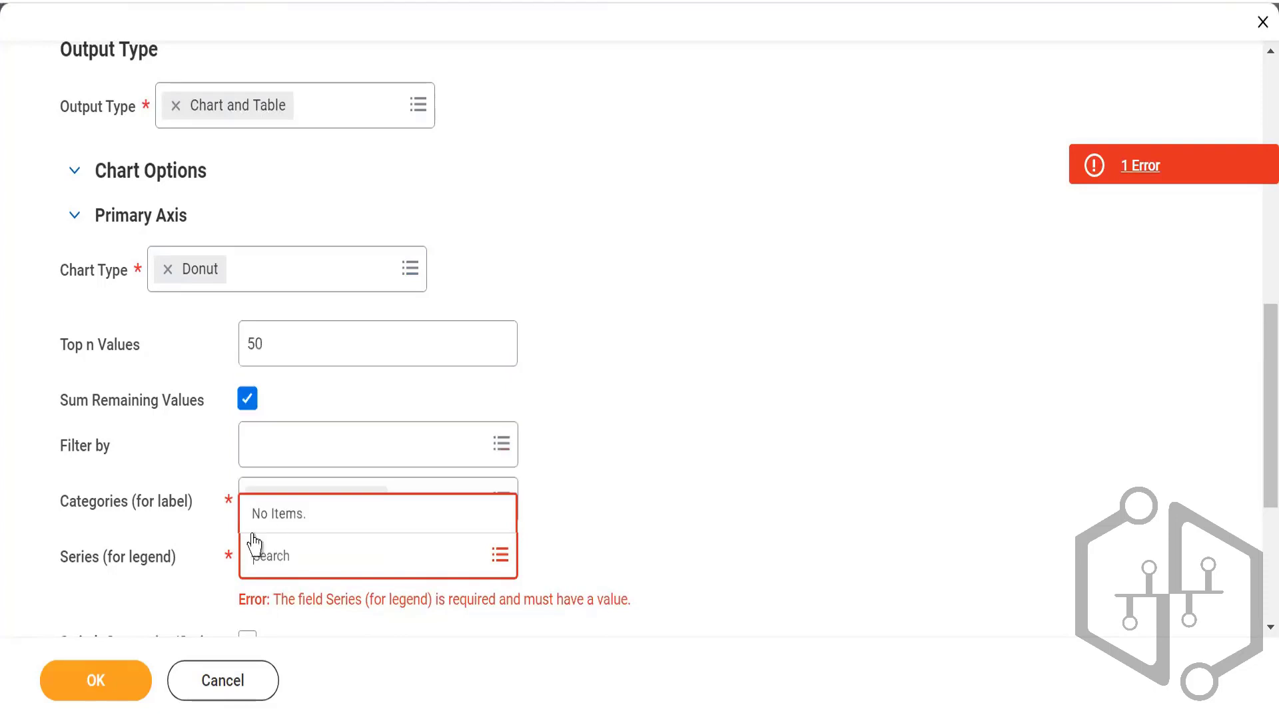
pyautogui.click(727, 461)
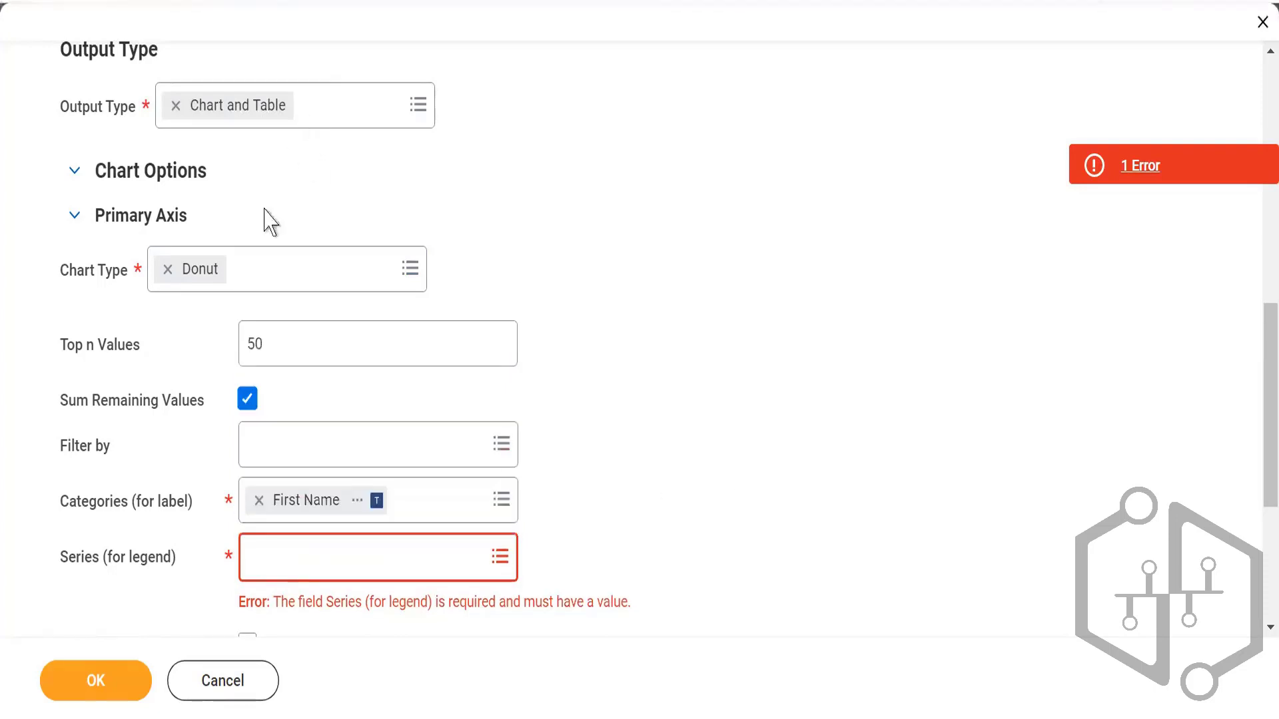
# Switch the output type from Chart and Table back to Table.
pyautogui.click(323, 108)
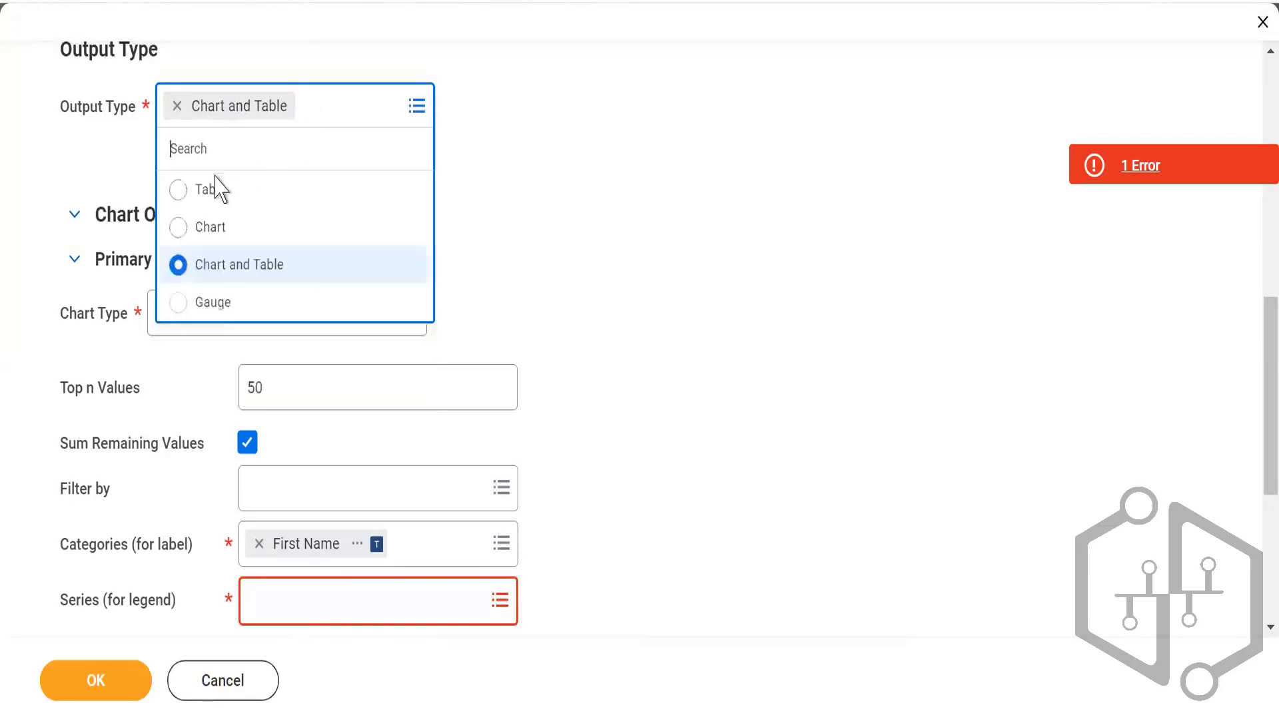
pyautogui.click(175, 191)
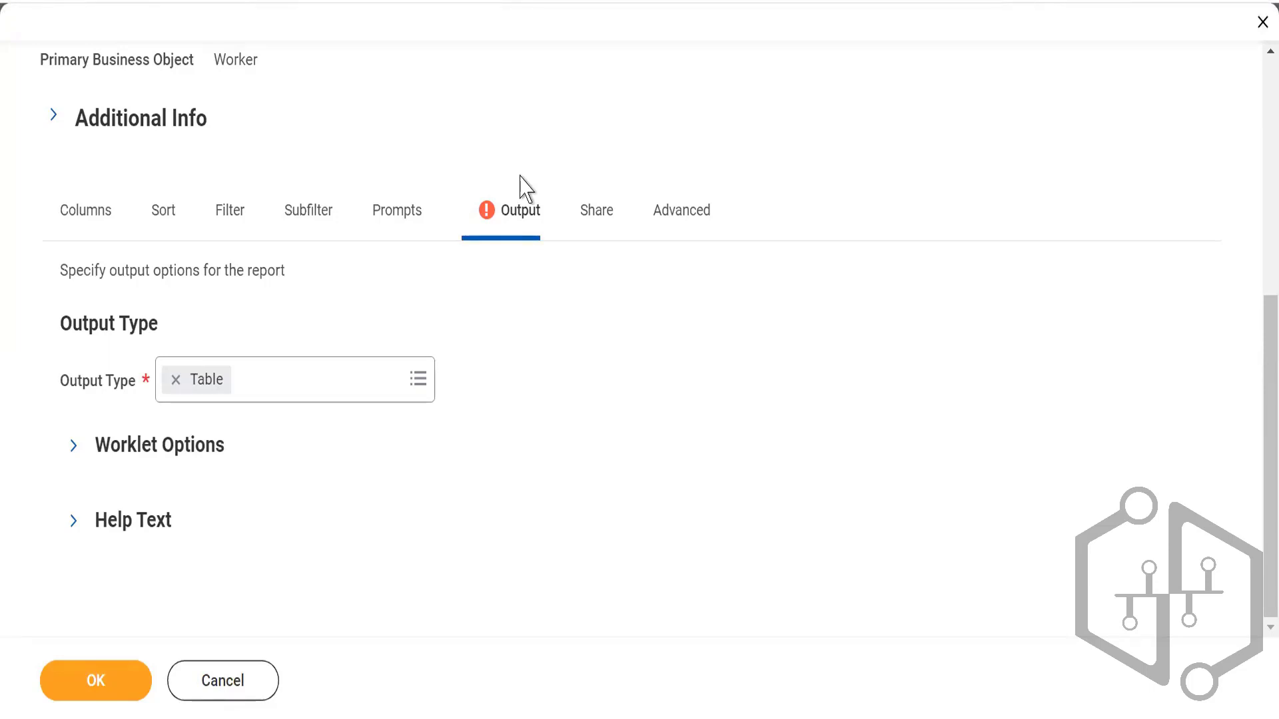
# Set the report definition's sharing option to Share with specific authorized groups and users.
pyautogui.click(602, 234)
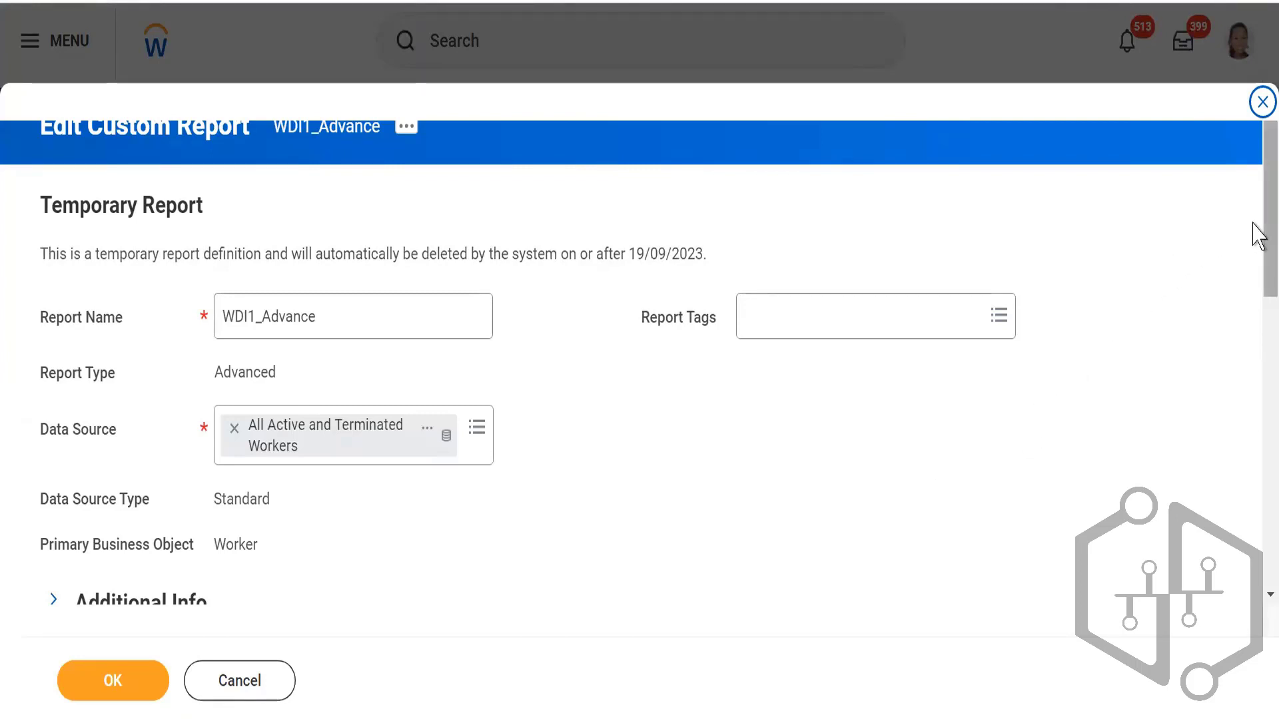
pyautogui.moveTo(1257, 235); pyautogui.dragTo(1258, 419)
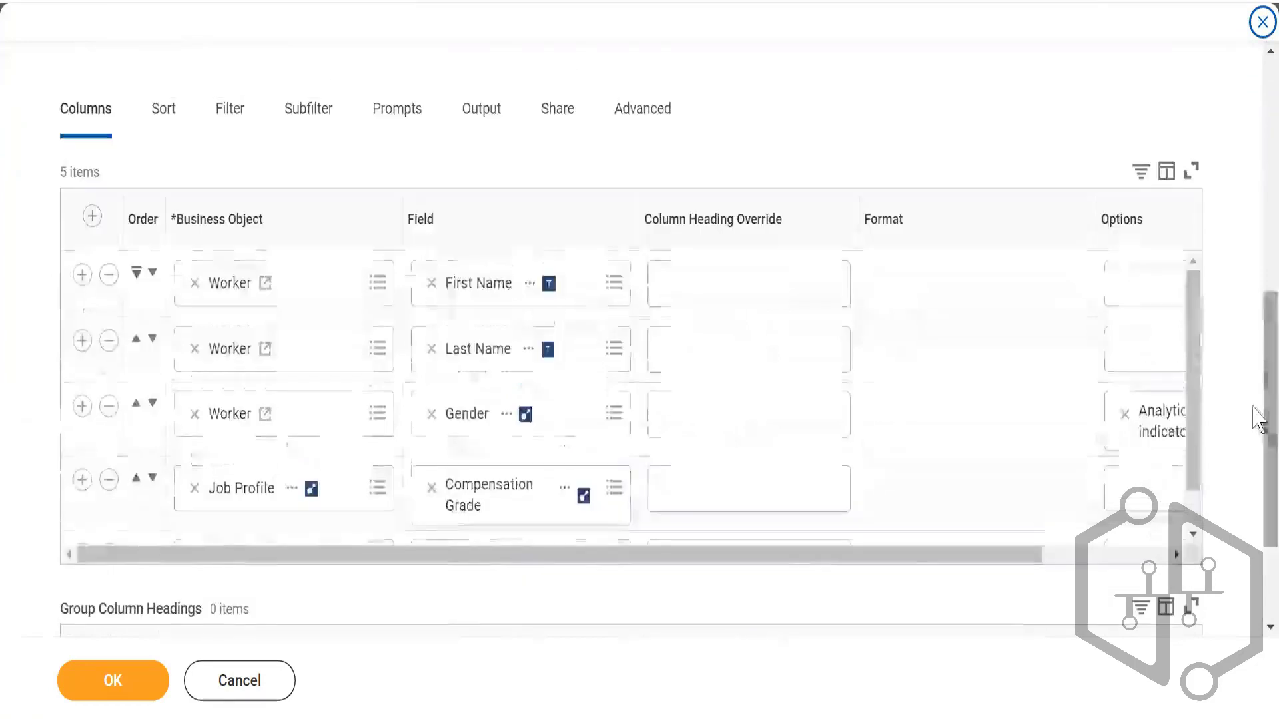
pyautogui.click(558, 109)
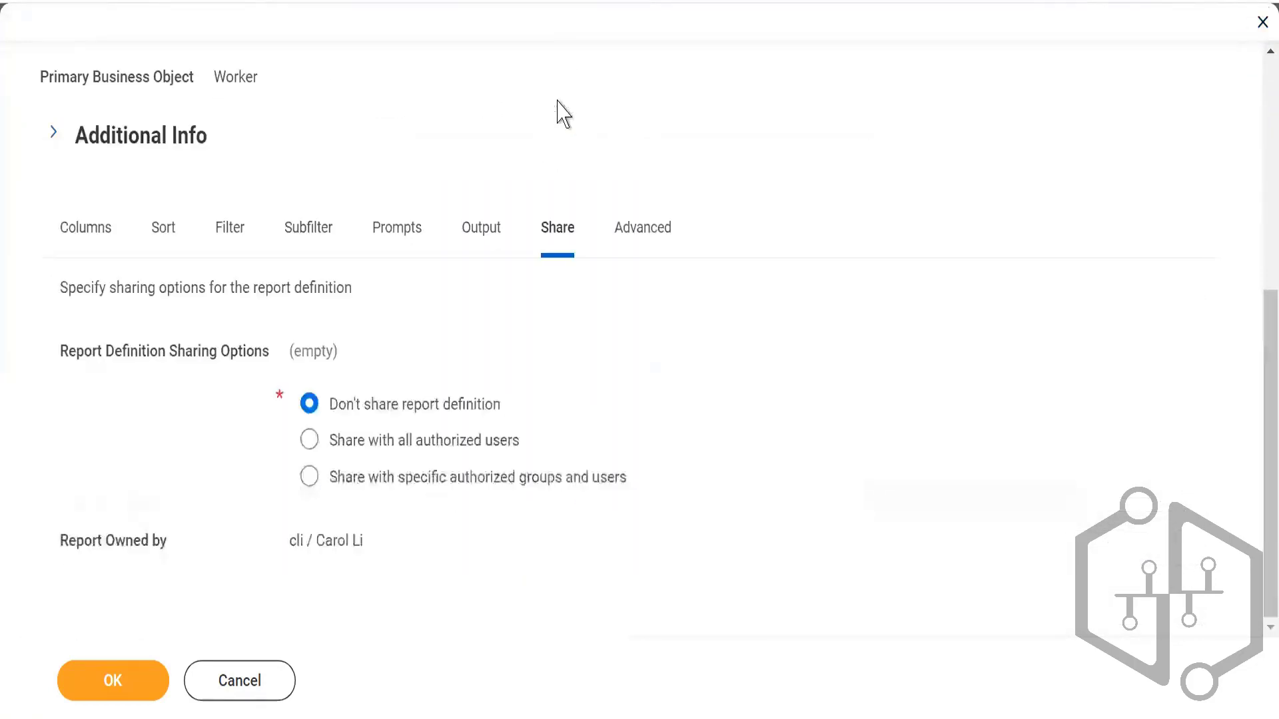
pyautogui.moveTo(330, 443); pyautogui.dragTo(520, 444)
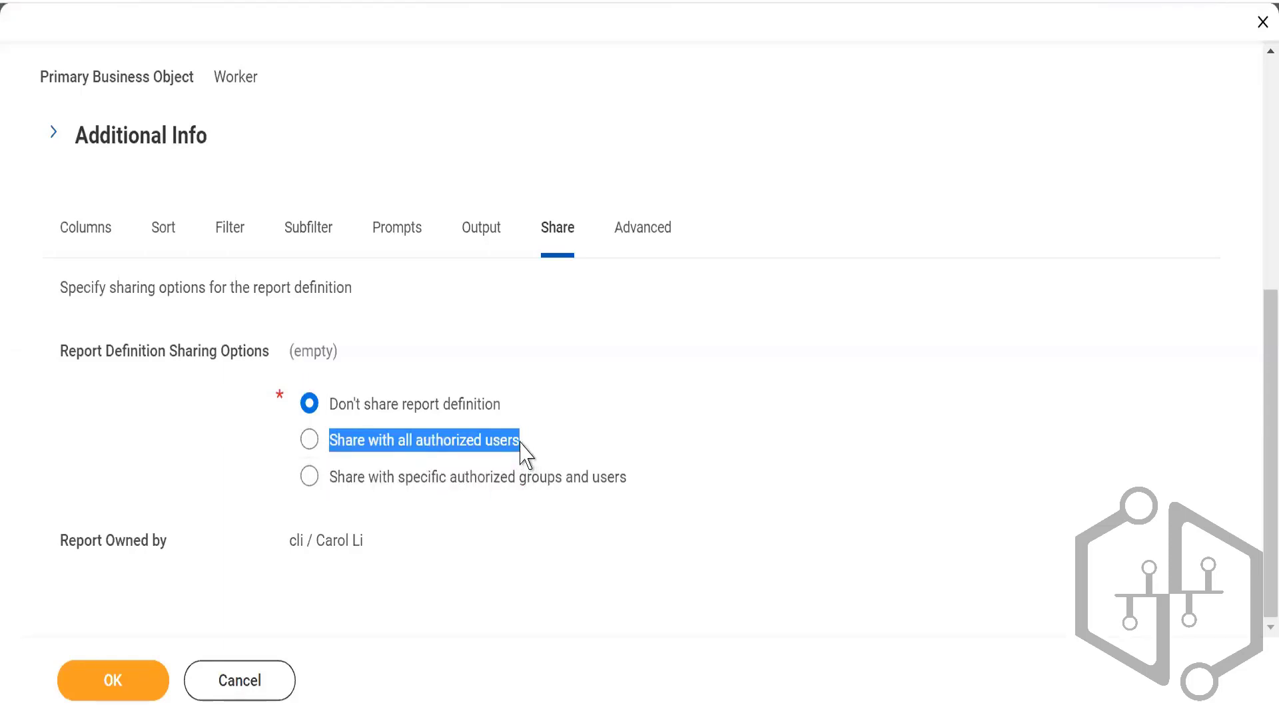
pyautogui.click(309, 478)
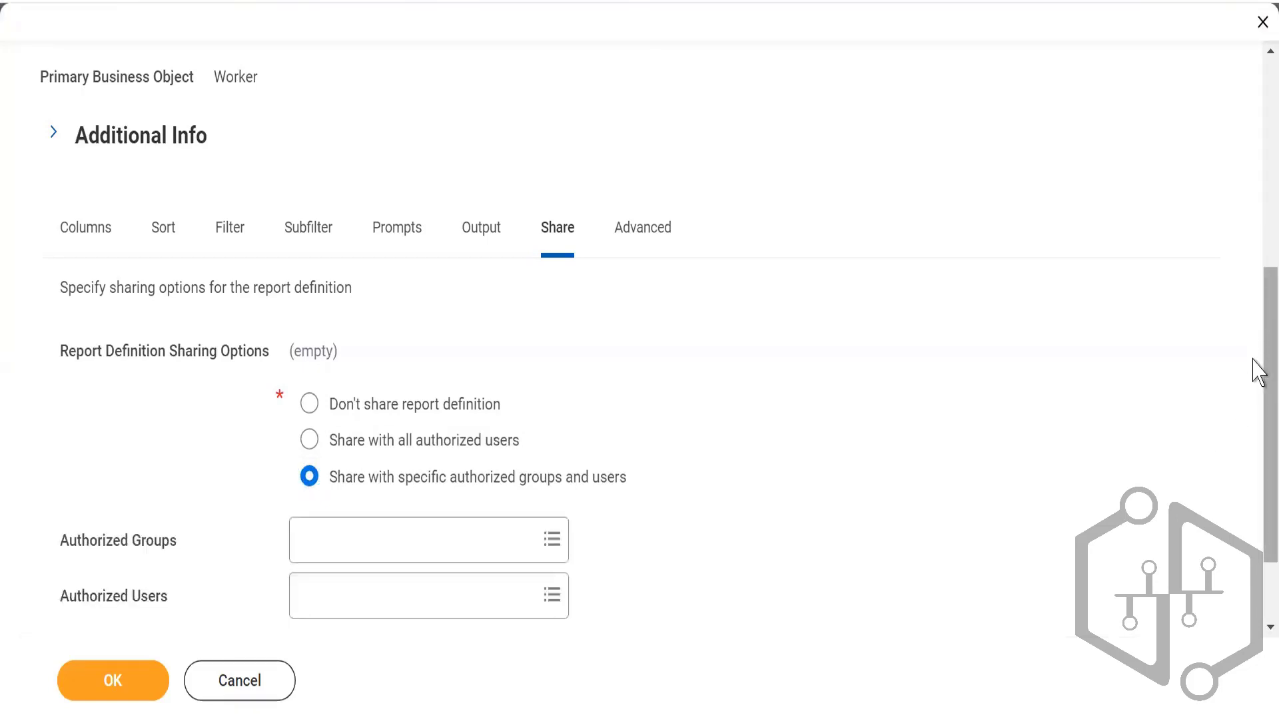
pyautogui.moveTo(1256, 366); pyautogui.dragTo(1256, 457)
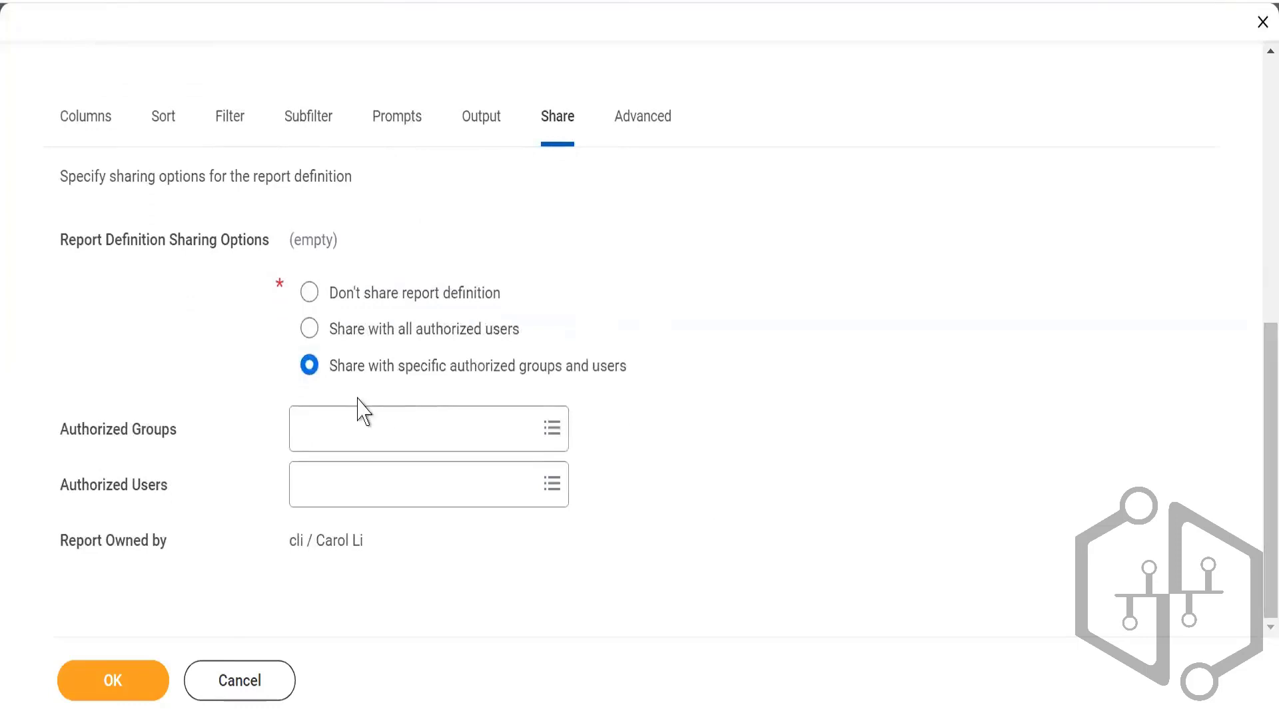
# Browse the full list of available authorized groups and close it without choosing any.
pyautogui.click(312, 435)
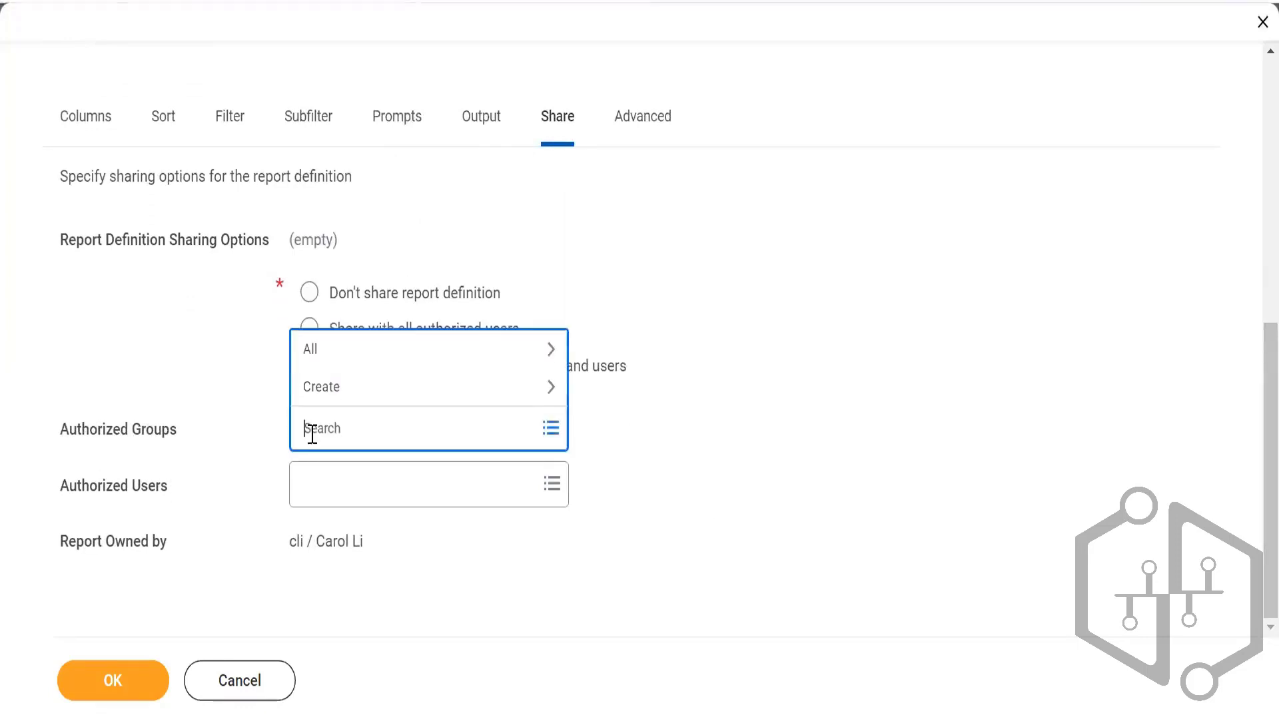
pyautogui.click(335, 353)
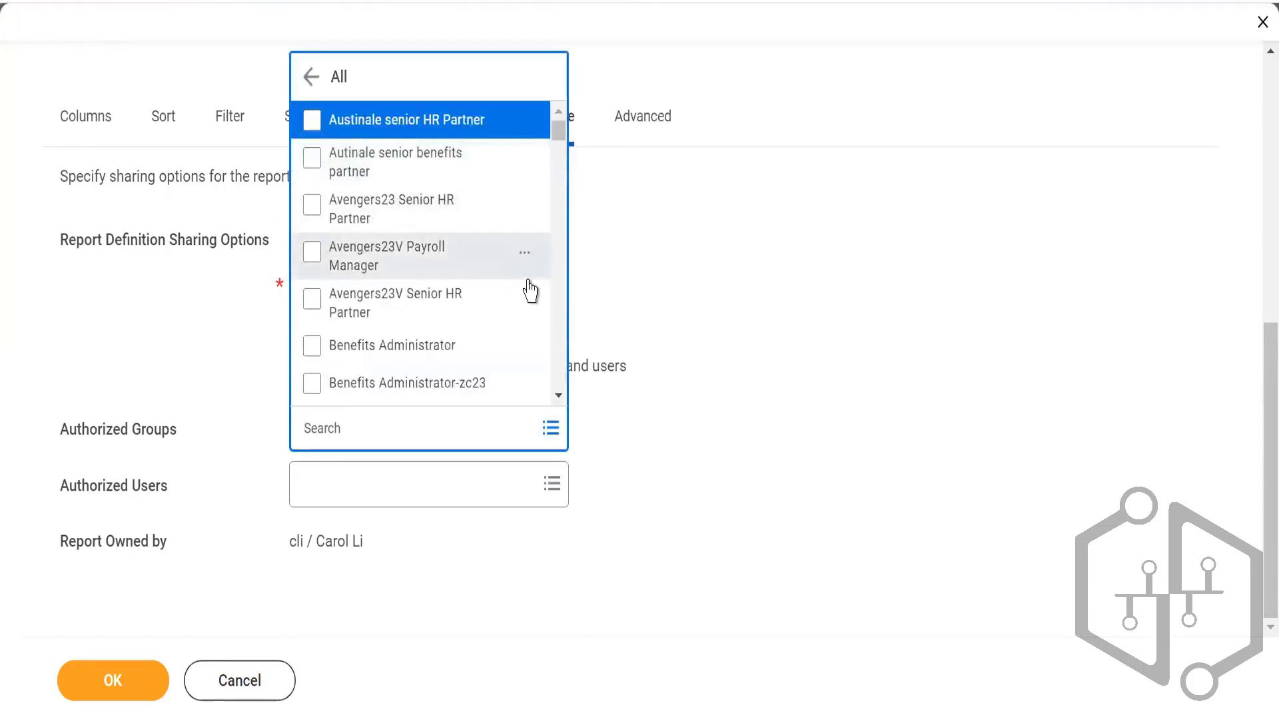
pyautogui.scroll(-4, 555, 266)
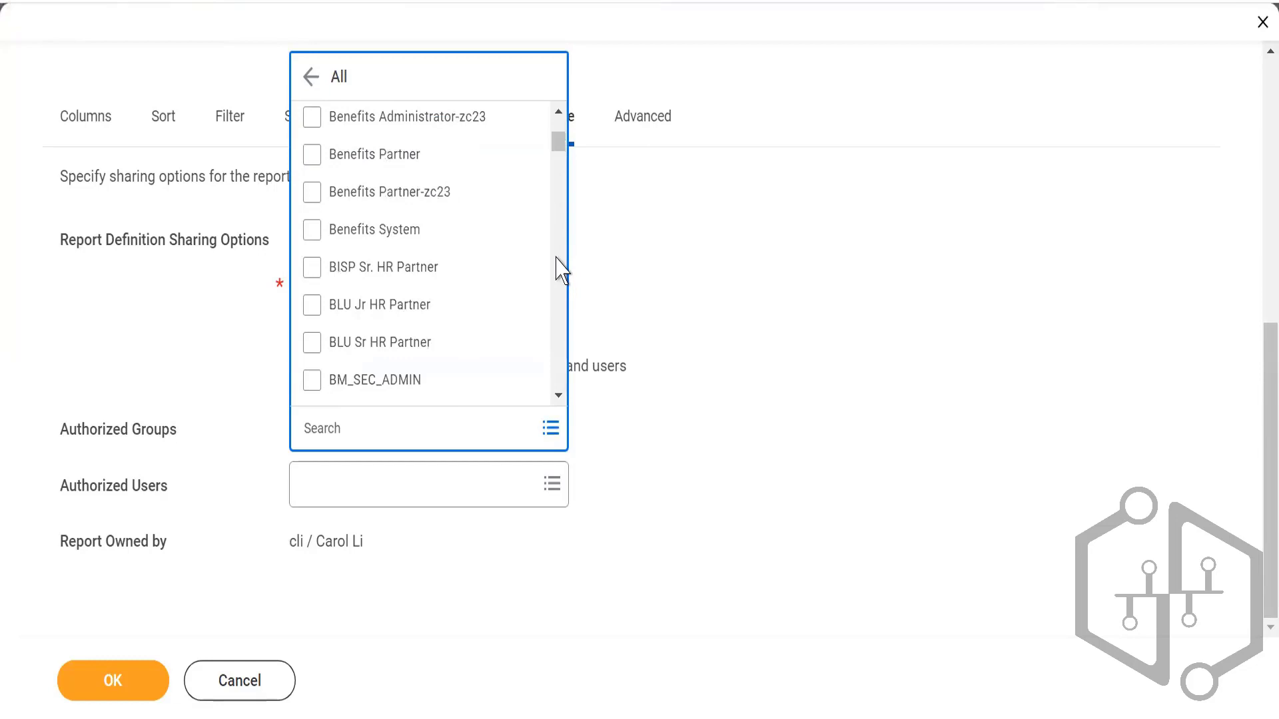
pyautogui.scroll(-10, 556, 259)
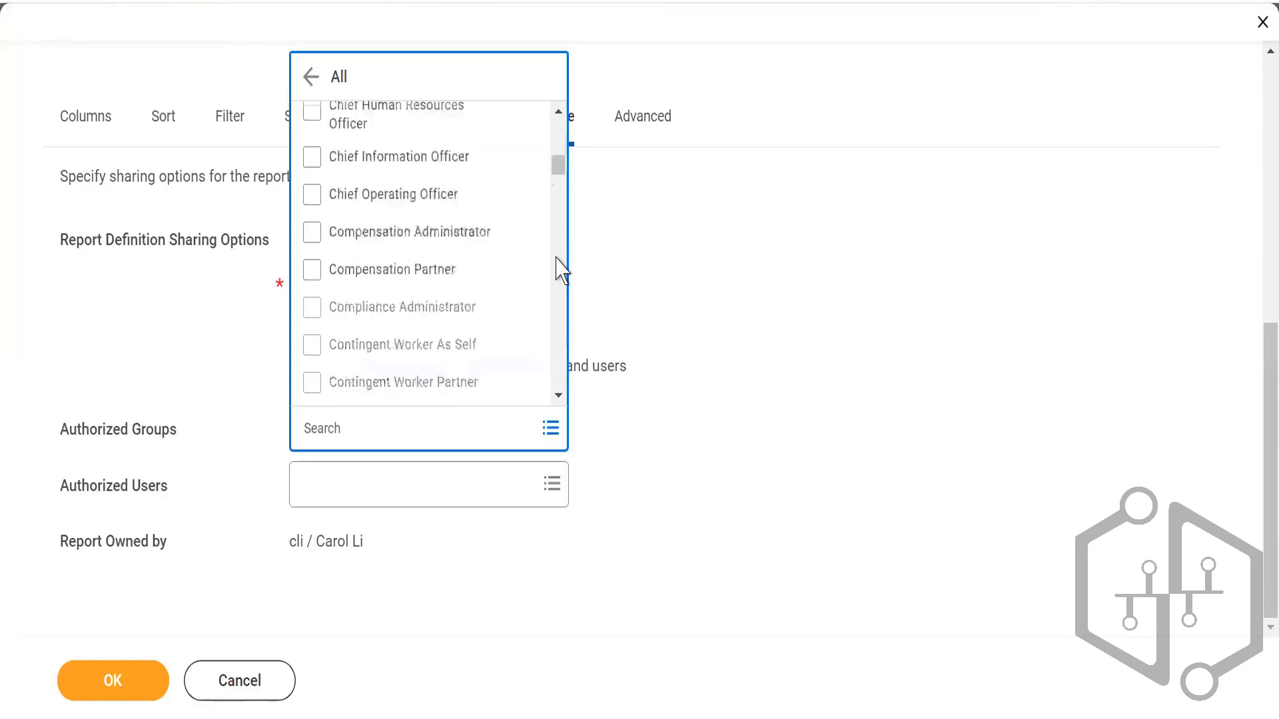
pyautogui.click(919, 249)
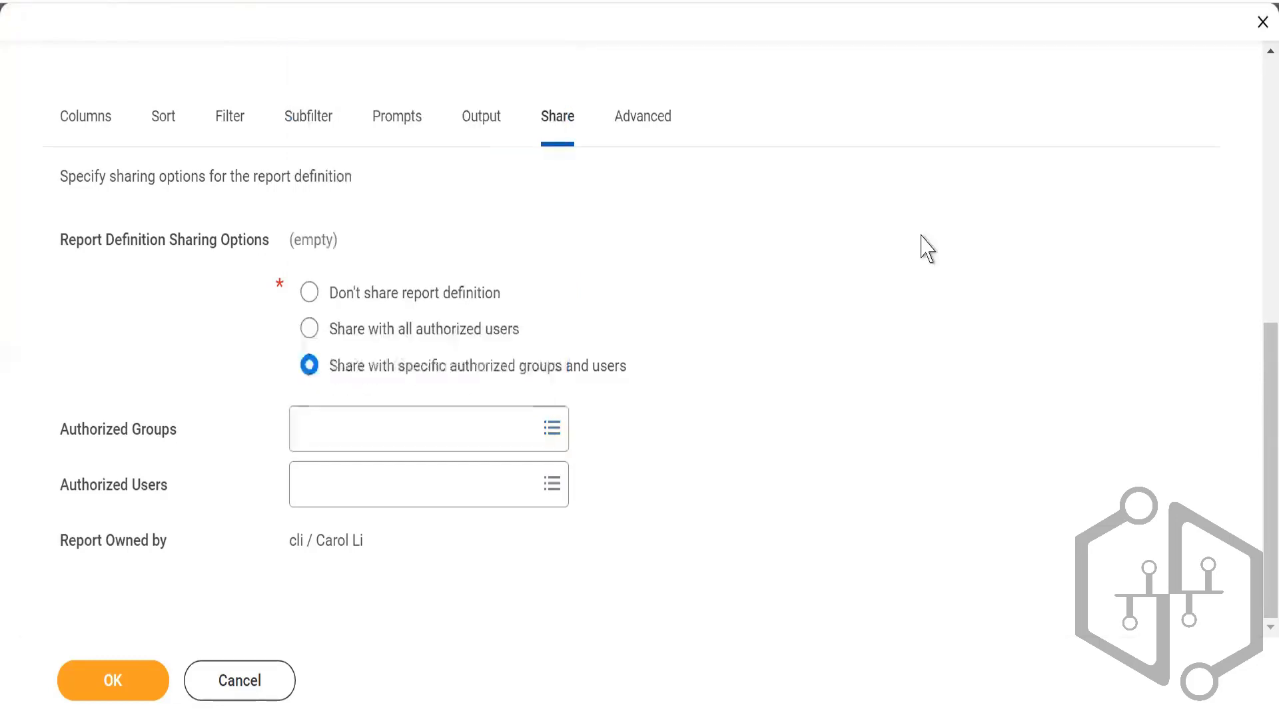
# Search for the intended person by name, add their user account as an authorized user, and save the report definition.
pyautogui.click(322, 488)
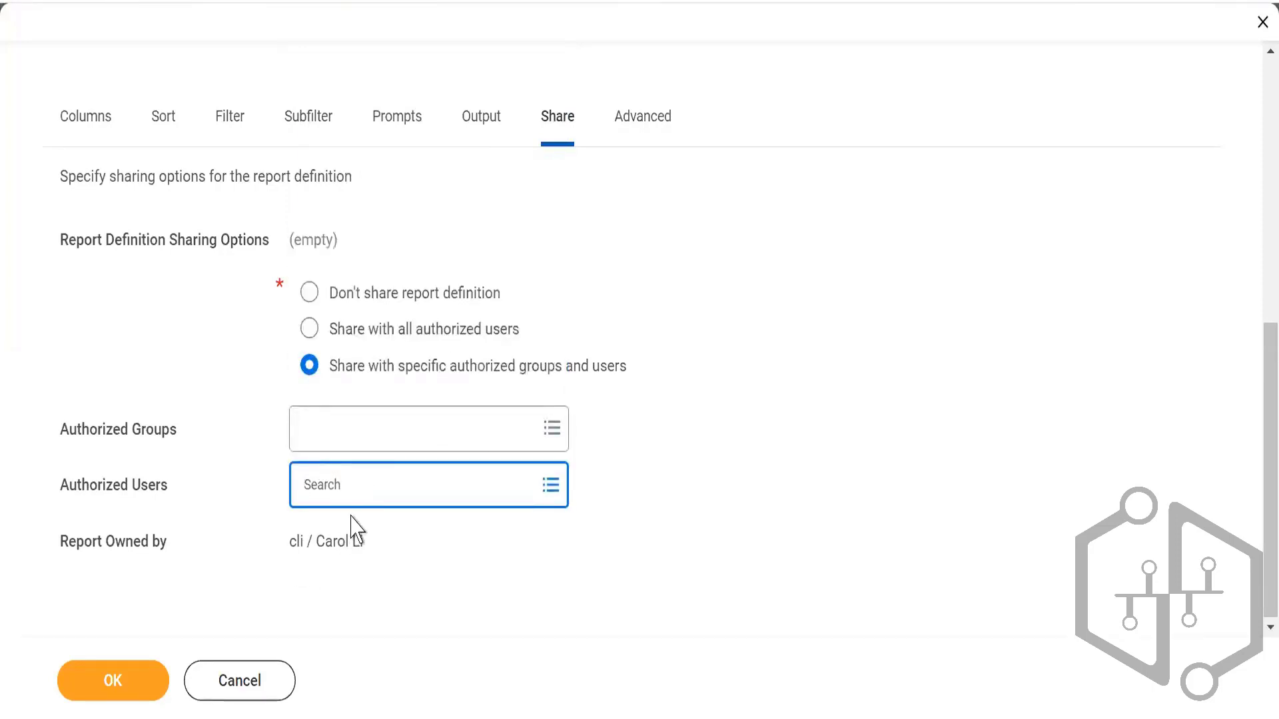
pyautogui.write('logan')
pyautogui.press('Return')
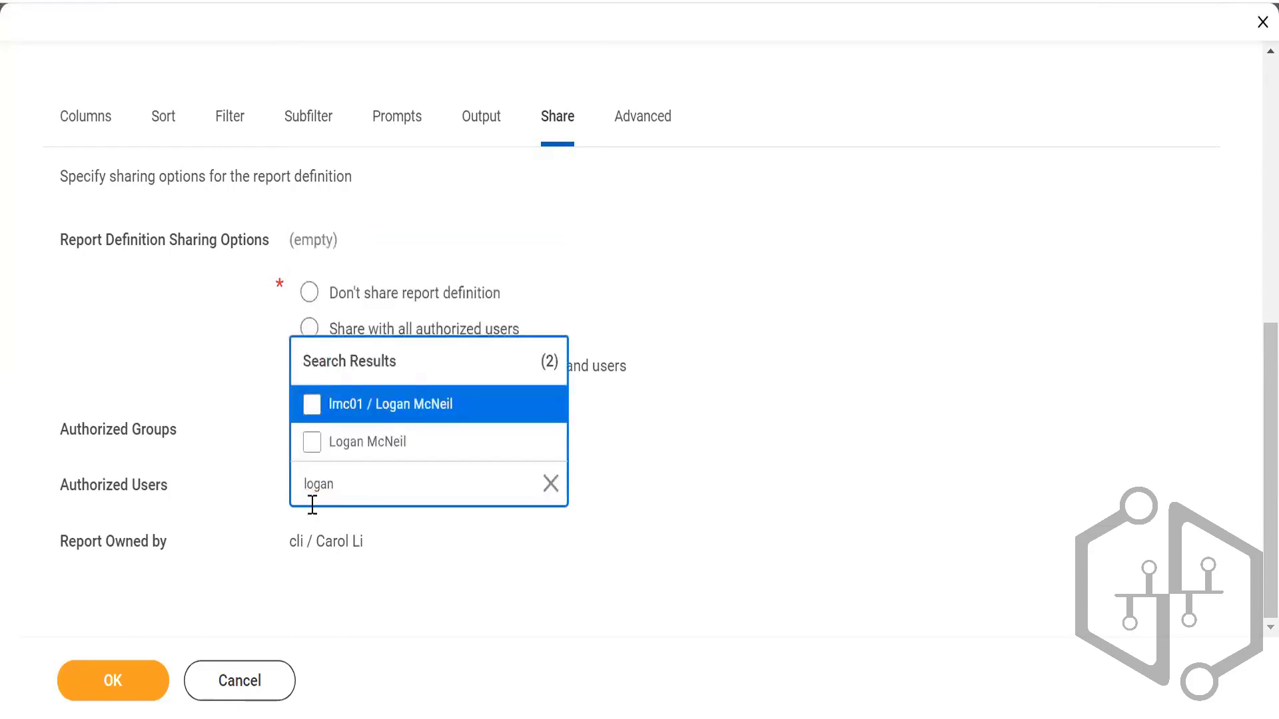
pyautogui.click(316, 408)
pyautogui.click(753, 505)
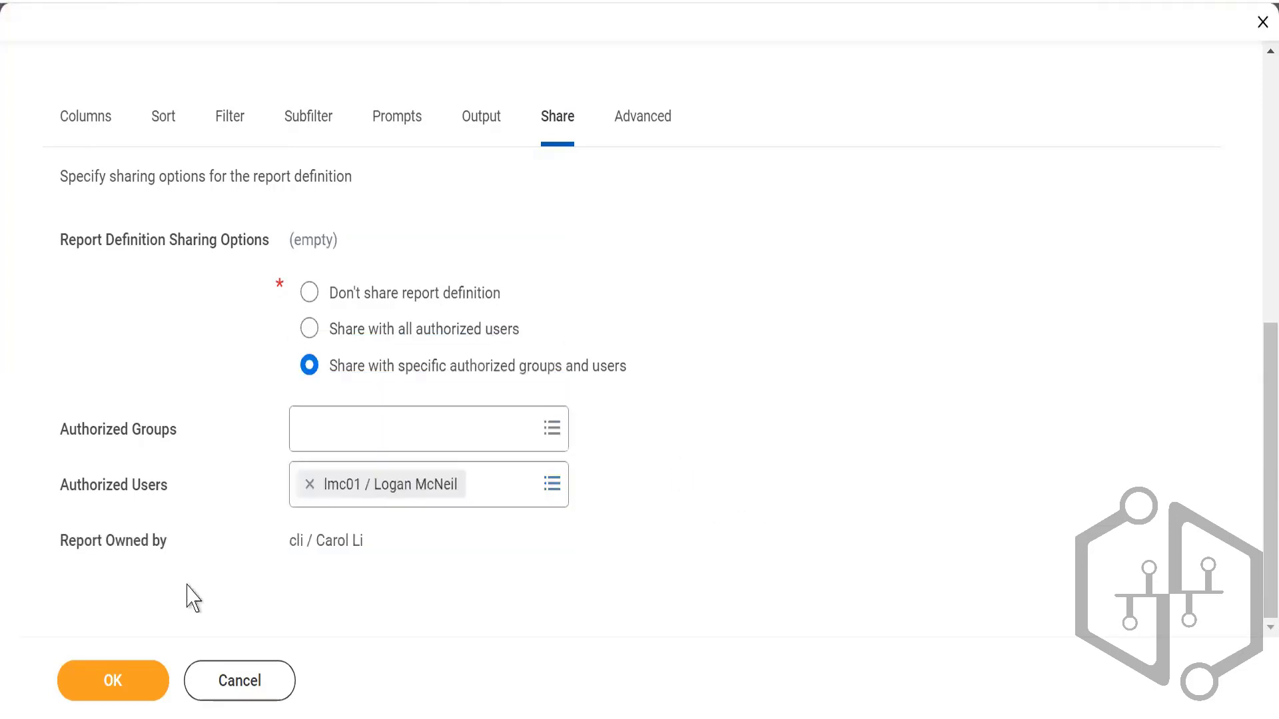
pyautogui.click(110, 681)
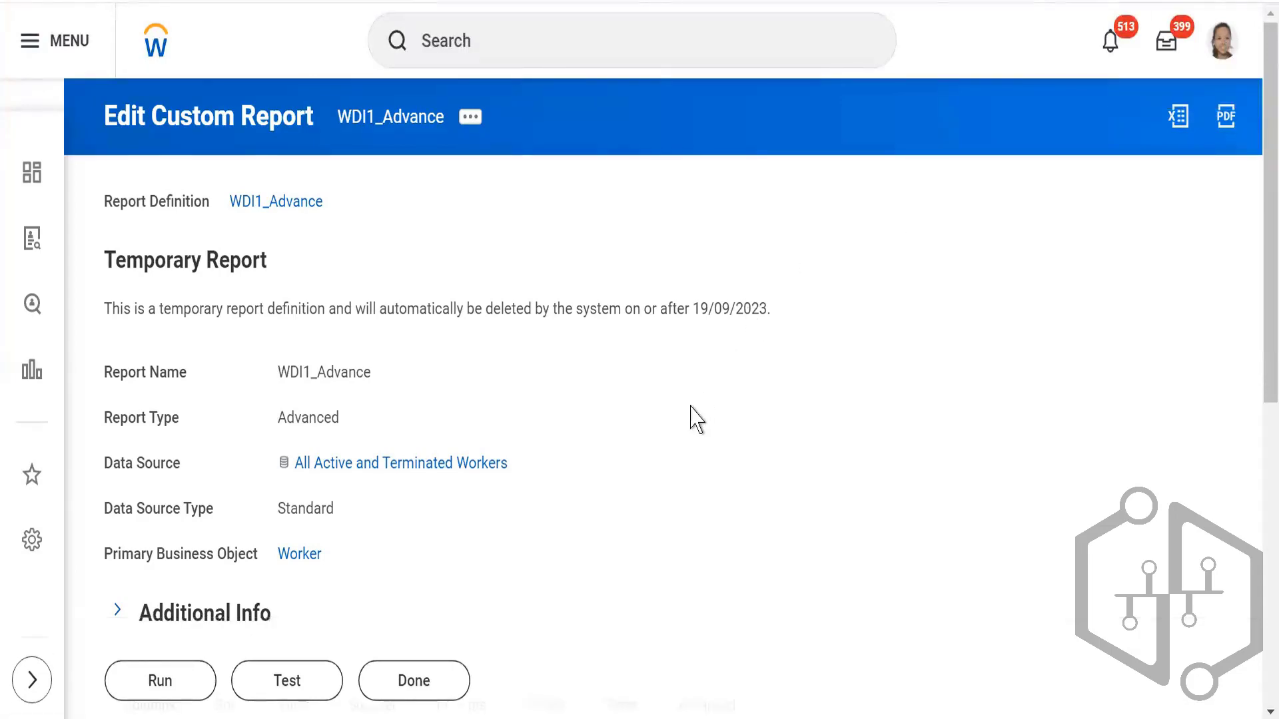
# Check the sharing options and authorized users in the saved WDI1_Advance report definition.
pyautogui.scroll(-5, 693, 418)
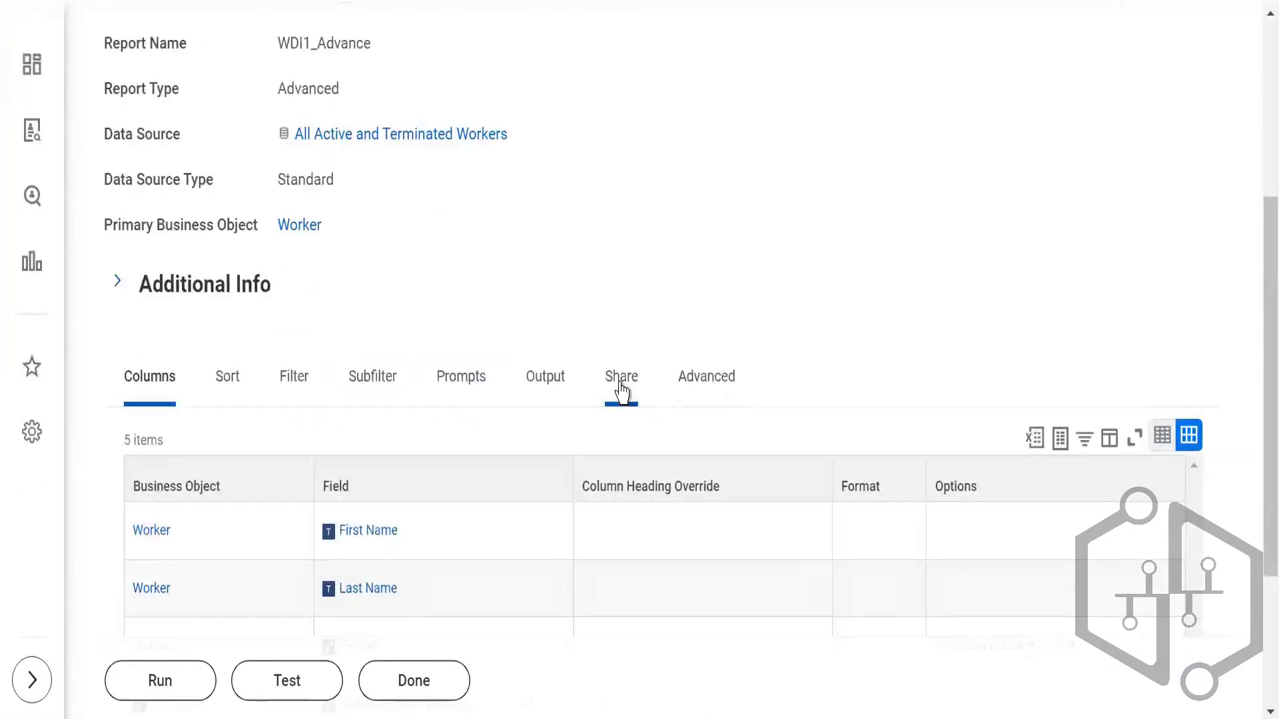
pyautogui.click(634, 393)
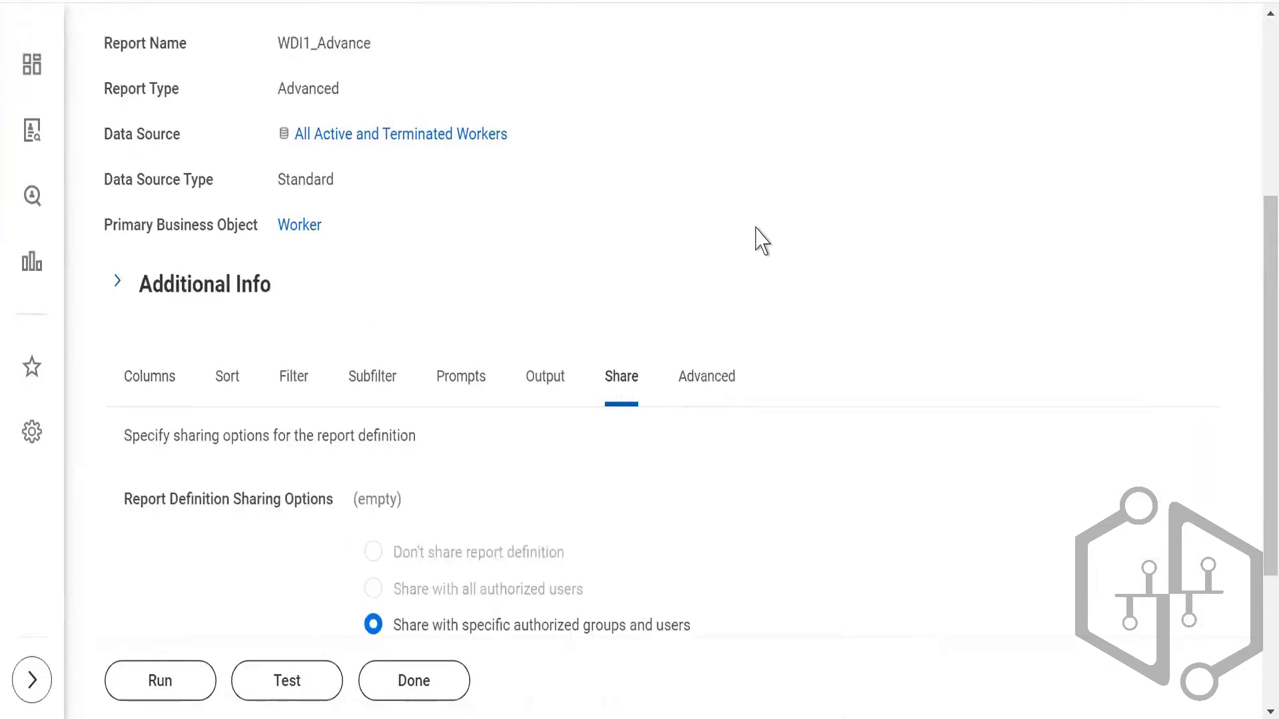
pyautogui.scroll(-3, 762, 241)
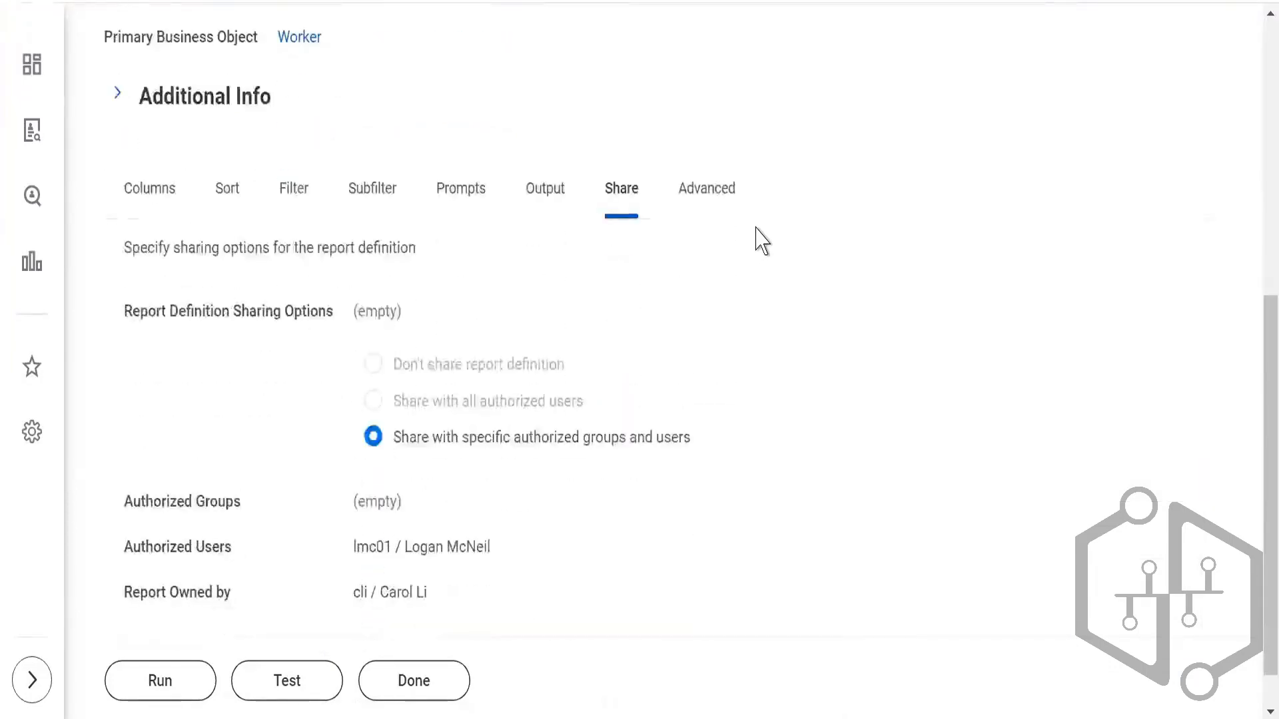
# Reopen the WDI1_Advance custom report for editing and open its sharing settings.
pyautogui.scroll(4, 762, 241)
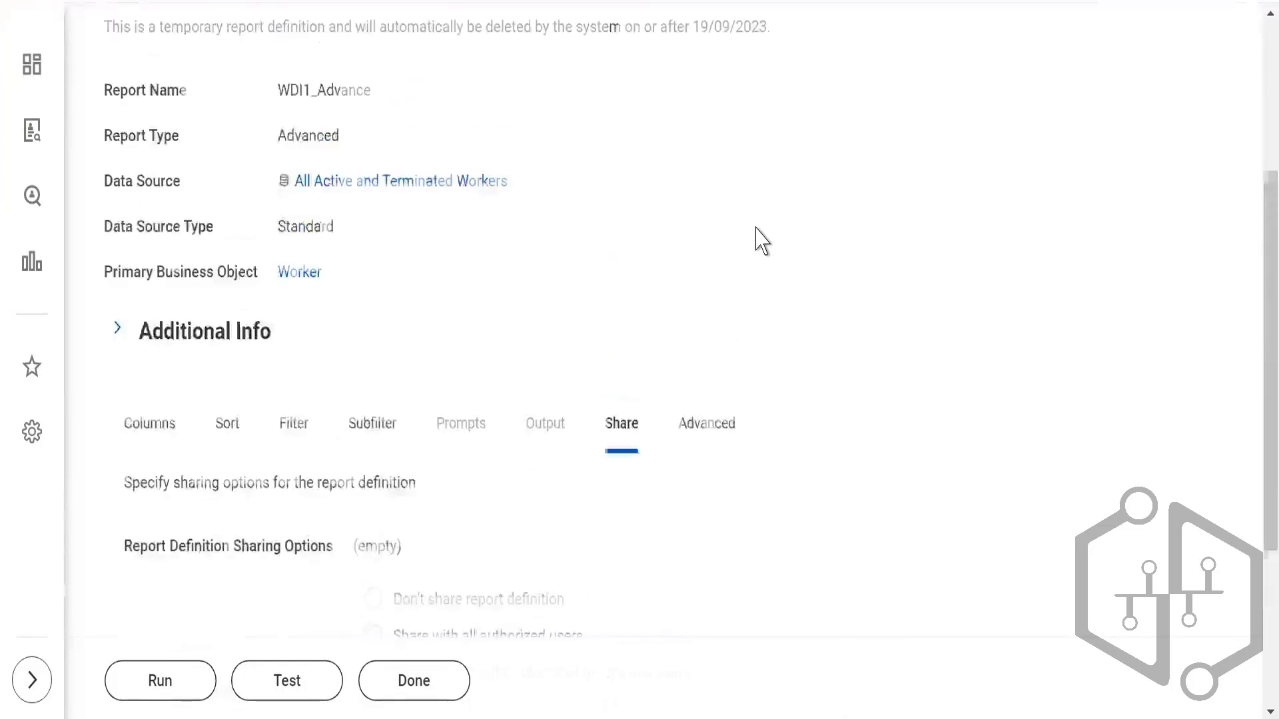
pyautogui.scroll(3, 762, 241)
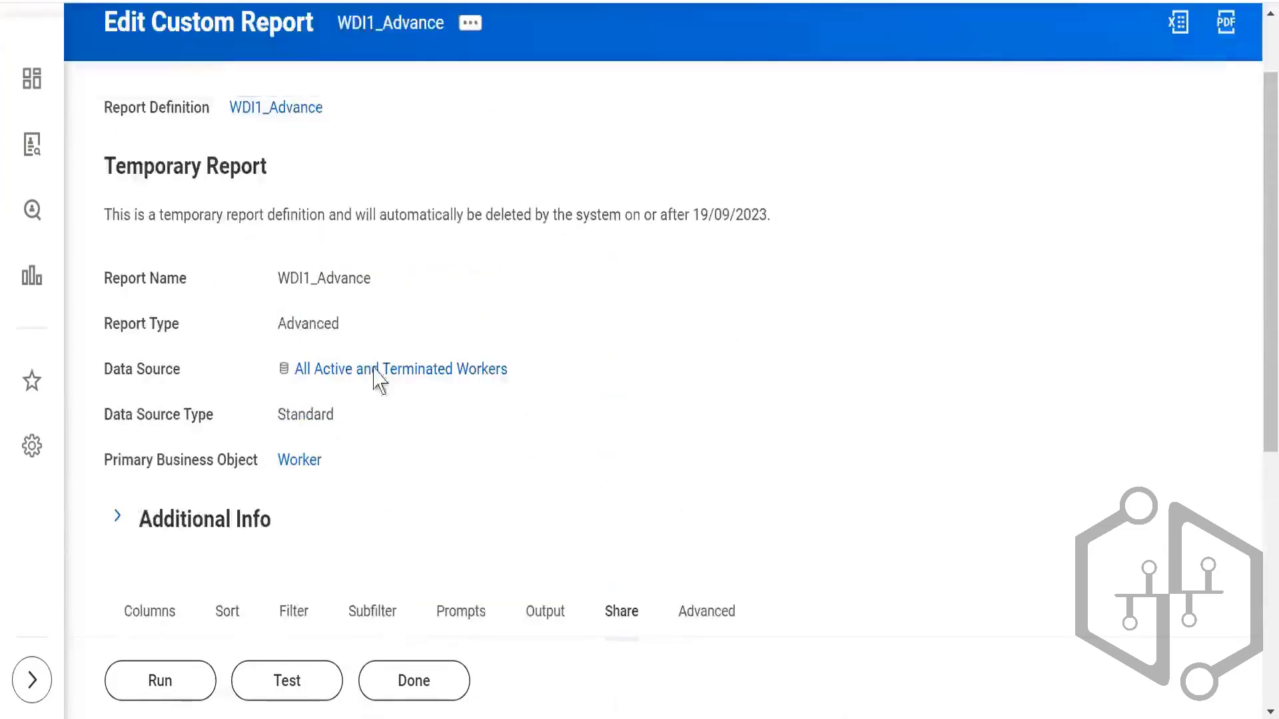
pyautogui.click(470, 37)
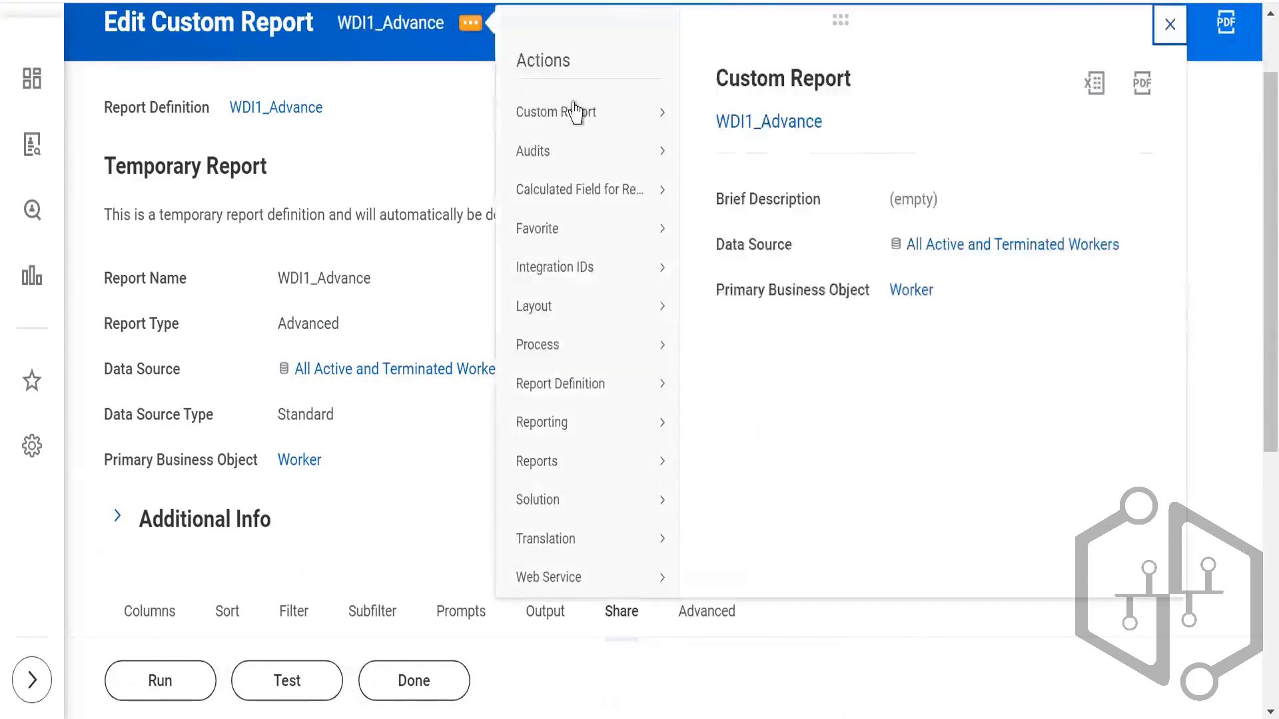
pyautogui.moveTo(651, 118)
pyautogui.click(710, 113)
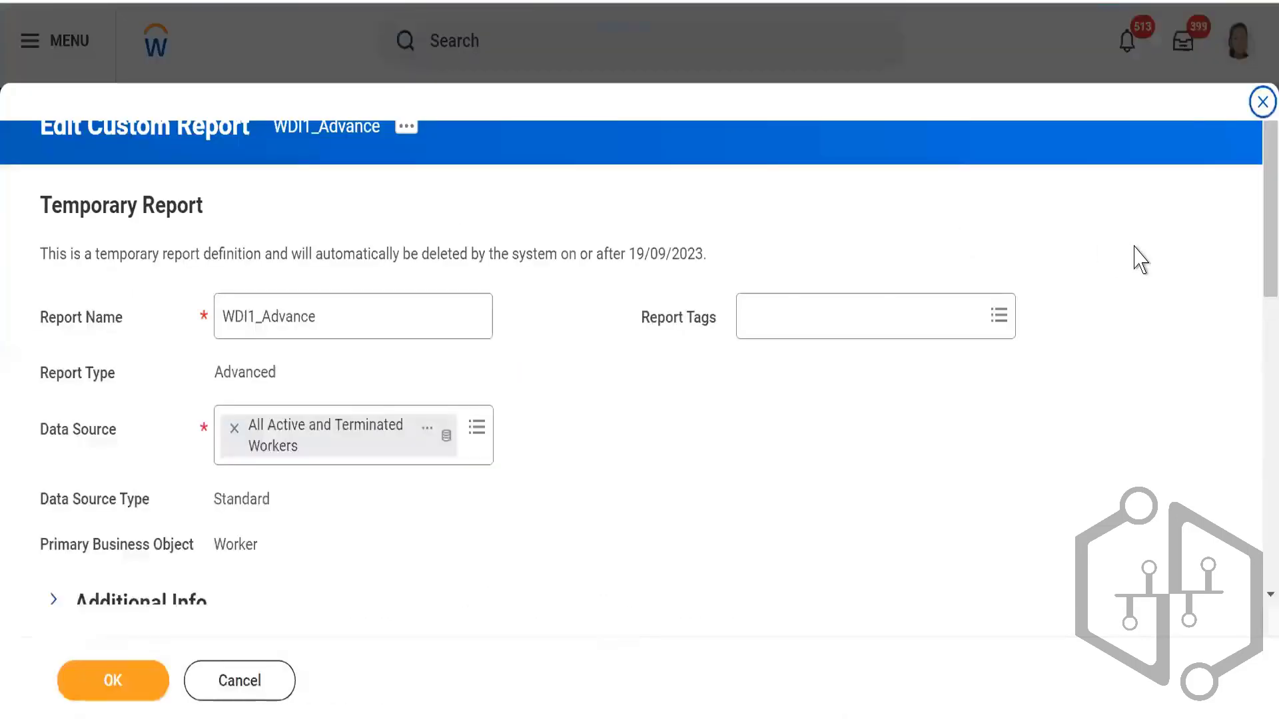
pyautogui.scroll(-2, 1258, 396)
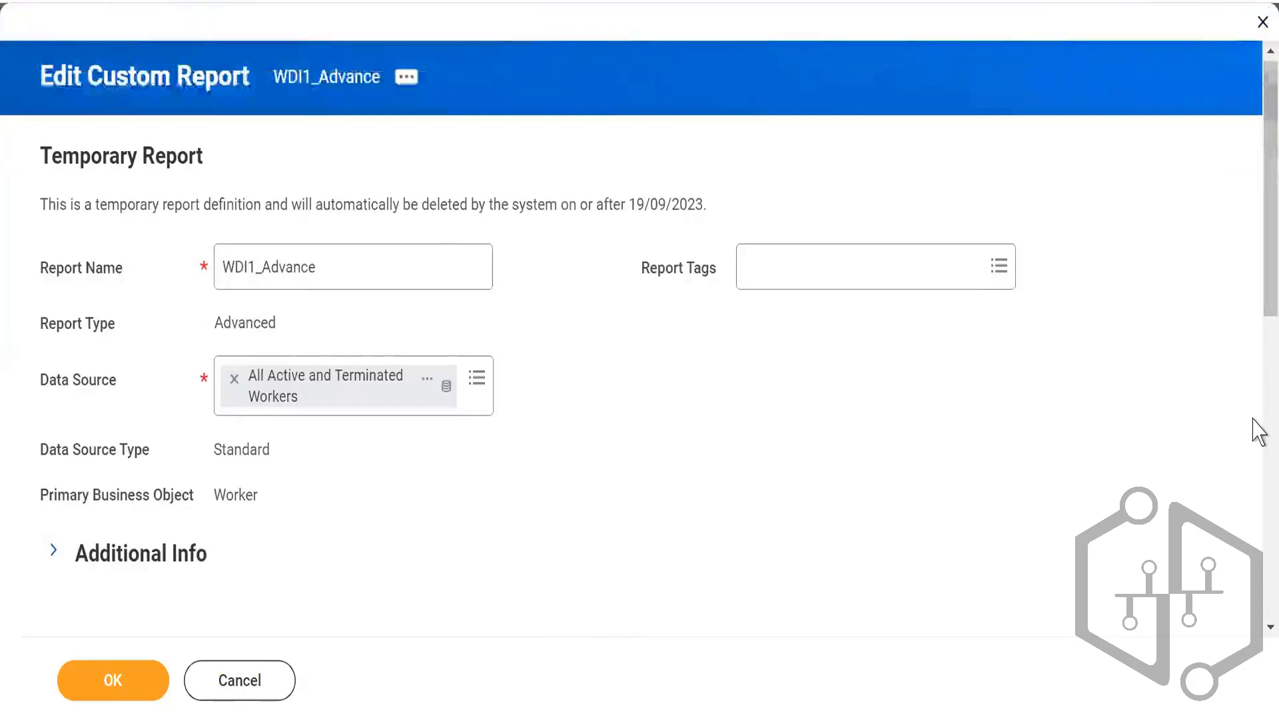
pyautogui.moveTo(1257, 286); pyautogui.dragTo(1259, 496)
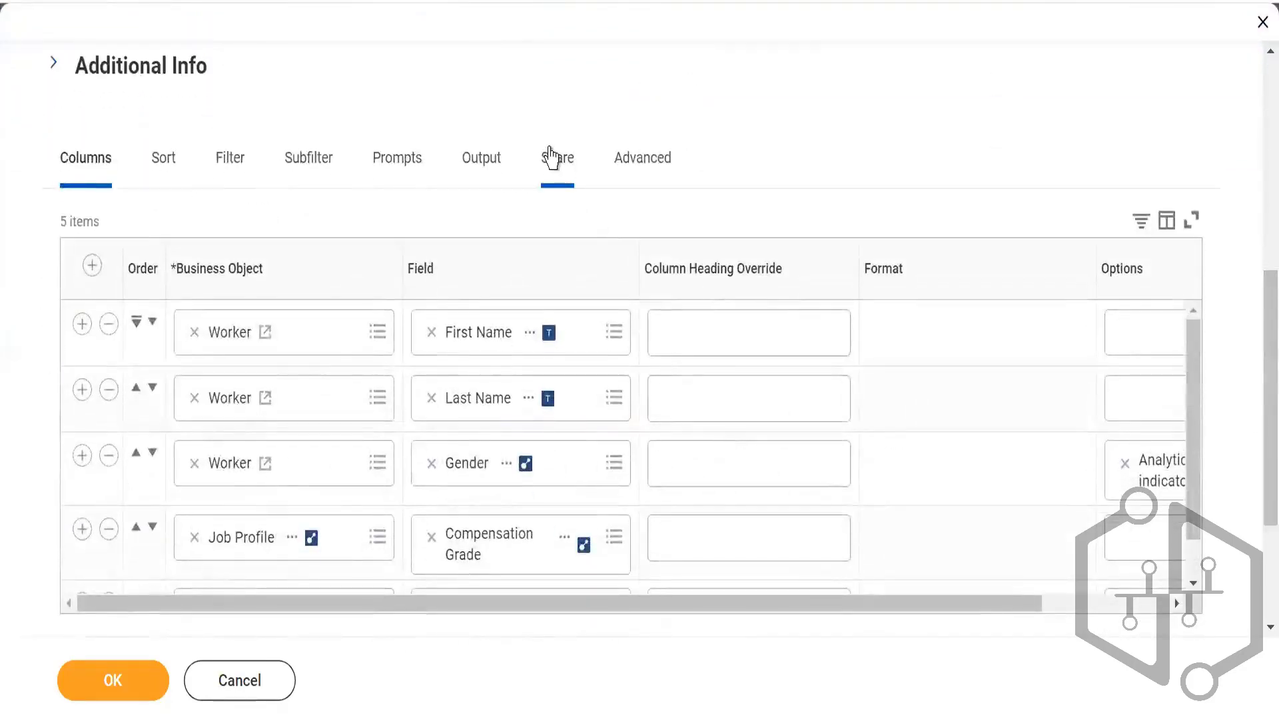
pyautogui.click(549, 159)
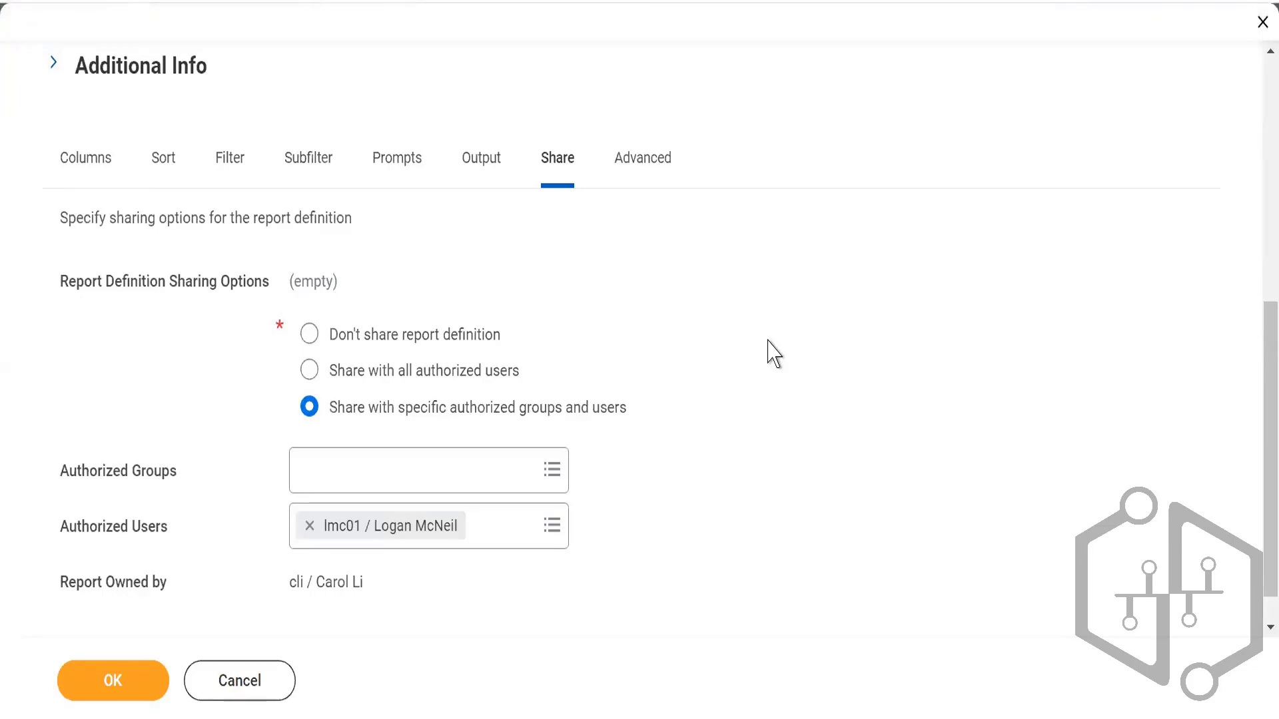
# Start creating a segment-based security group for the authorized groups, browse the security group types it offers, and cancel the creation.
pyautogui.click(329, 469)
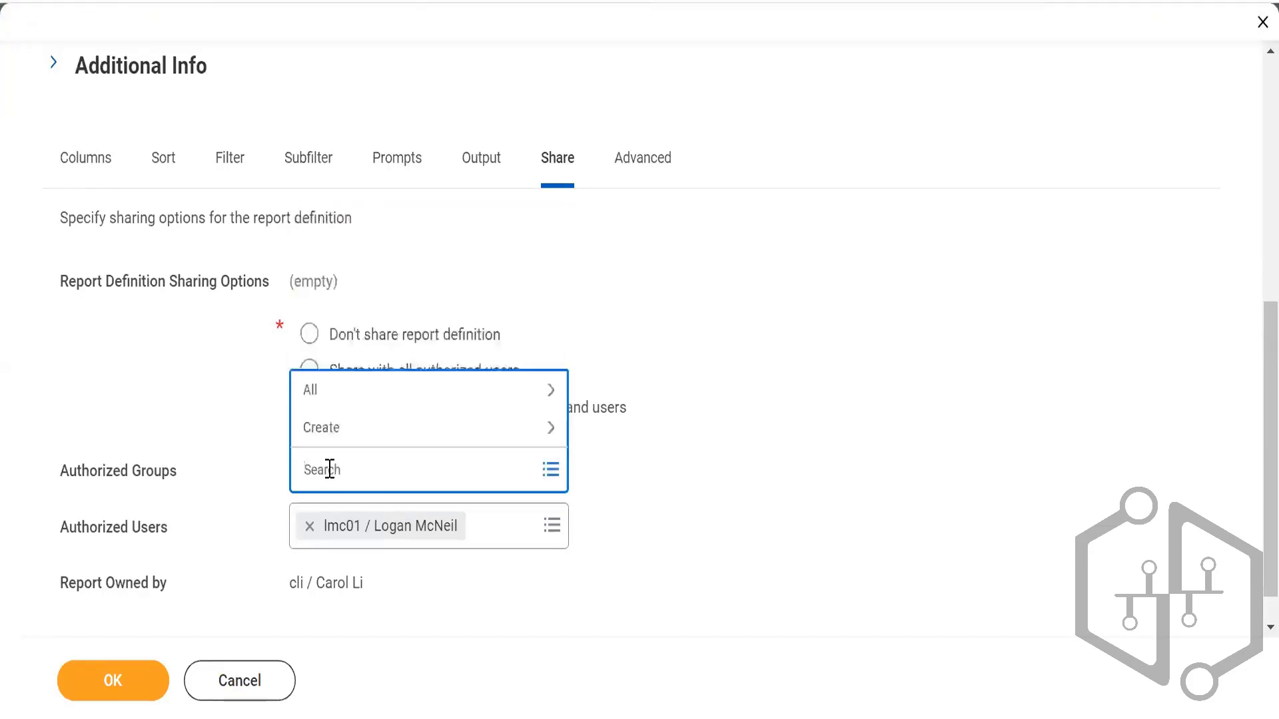
pyautogui.click(371, 430)
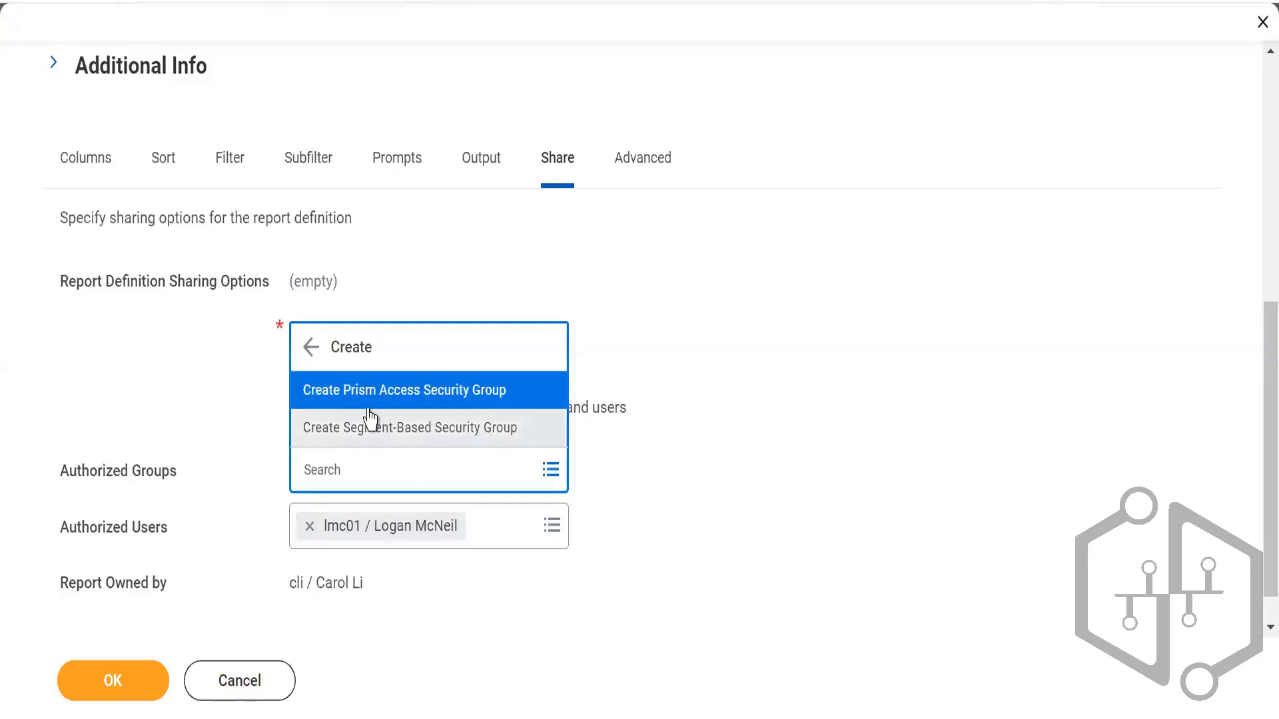
pyautogui.press('Escape')
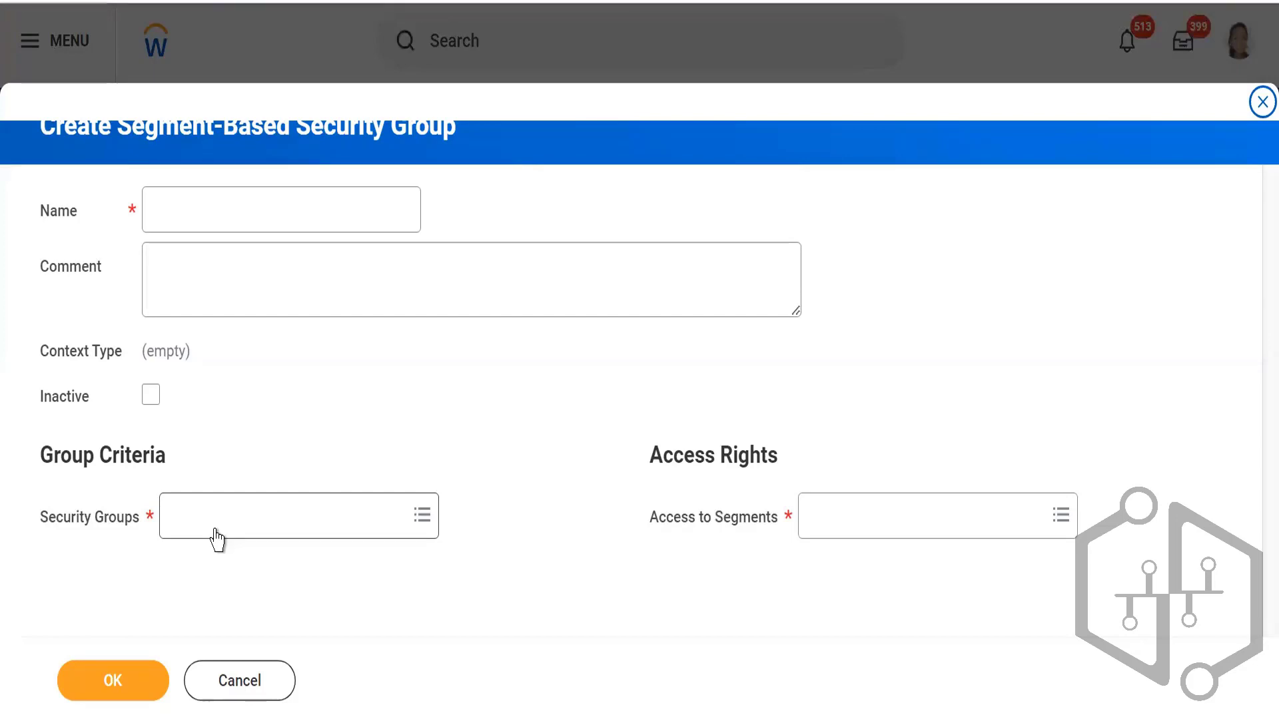
pyautogui.click(213, 528)
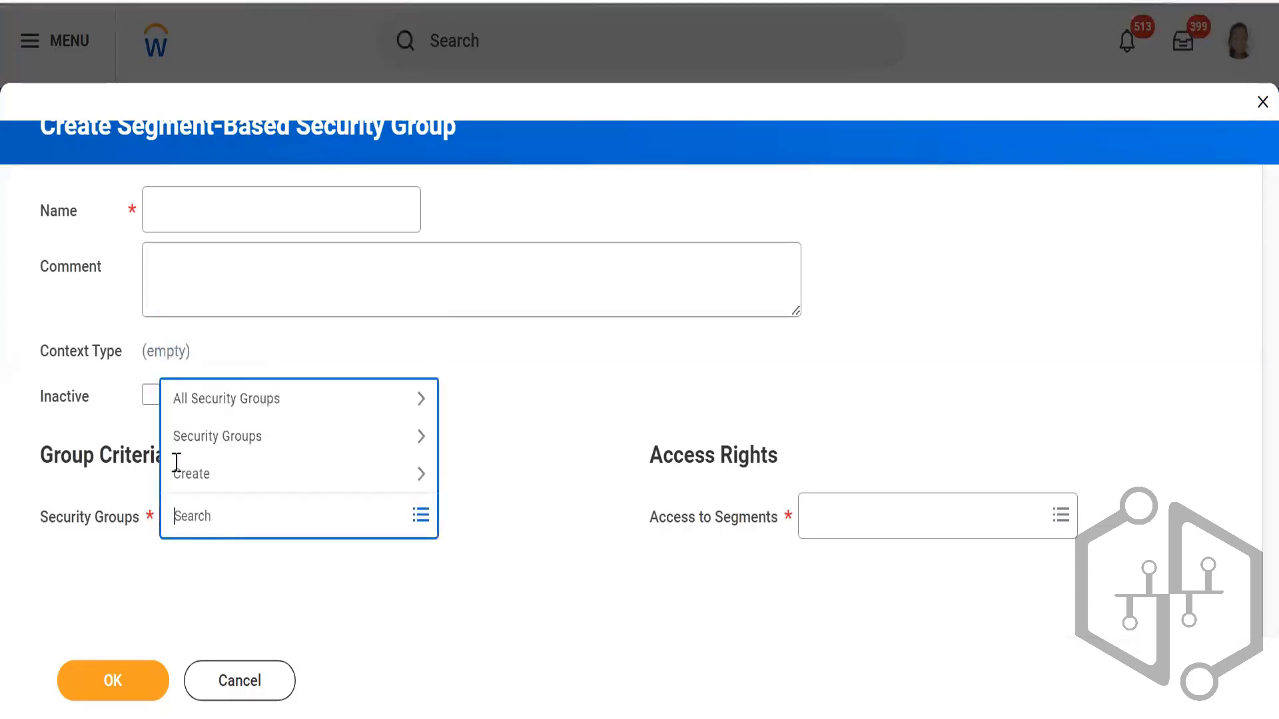
pyautogui.click(224, 439)
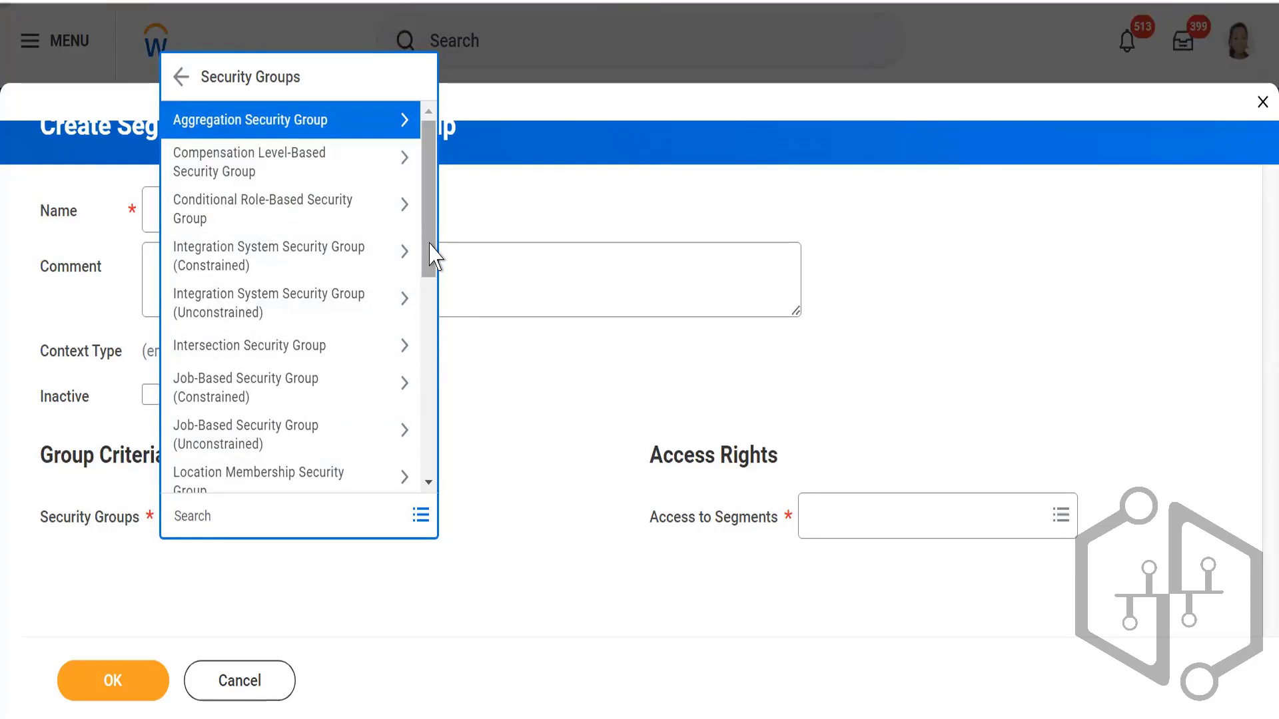
pyautogui.moveTo(429, 257); pyautogui.dragTo(426, 126)
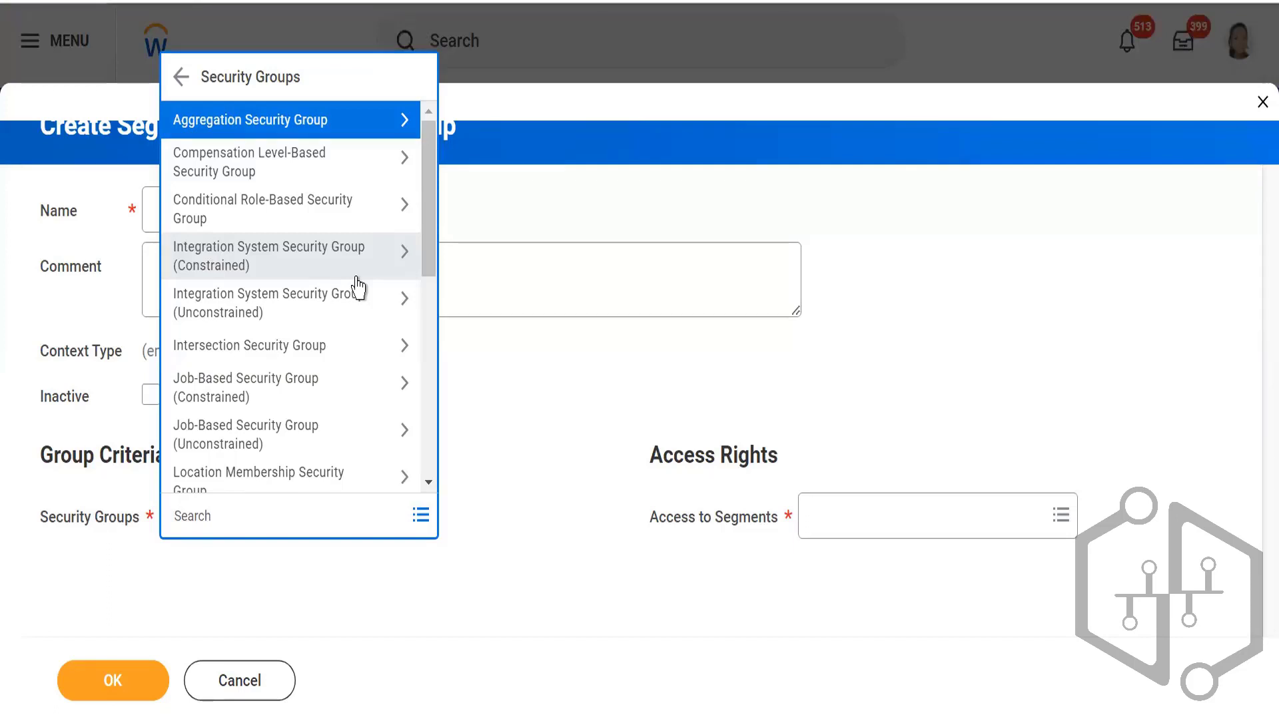
pyautogui.click(228, 676)
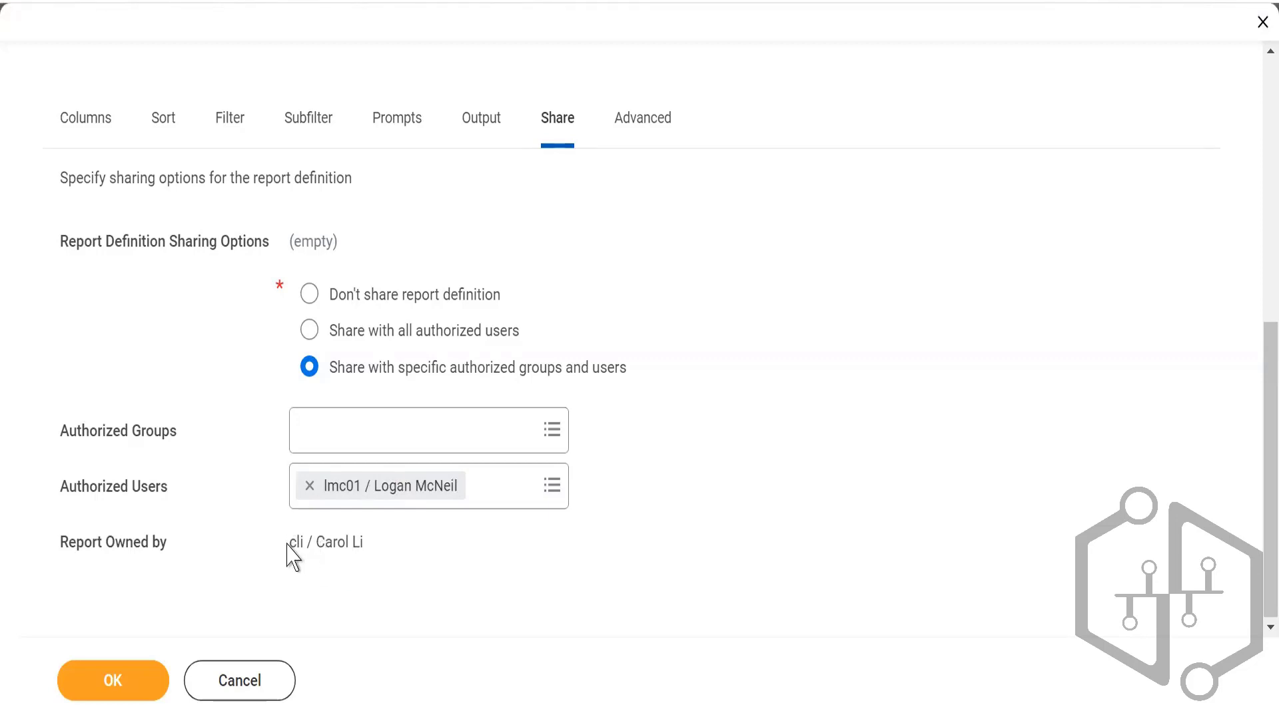
# Check the report's owner and authorized user in the sharing settings, and save the WDI1_Advance report definition.
pyautogui.moveTo(288, 548); pyautogui.dragTo(289, 552)
pyautogui.tripleClick(331, 542)
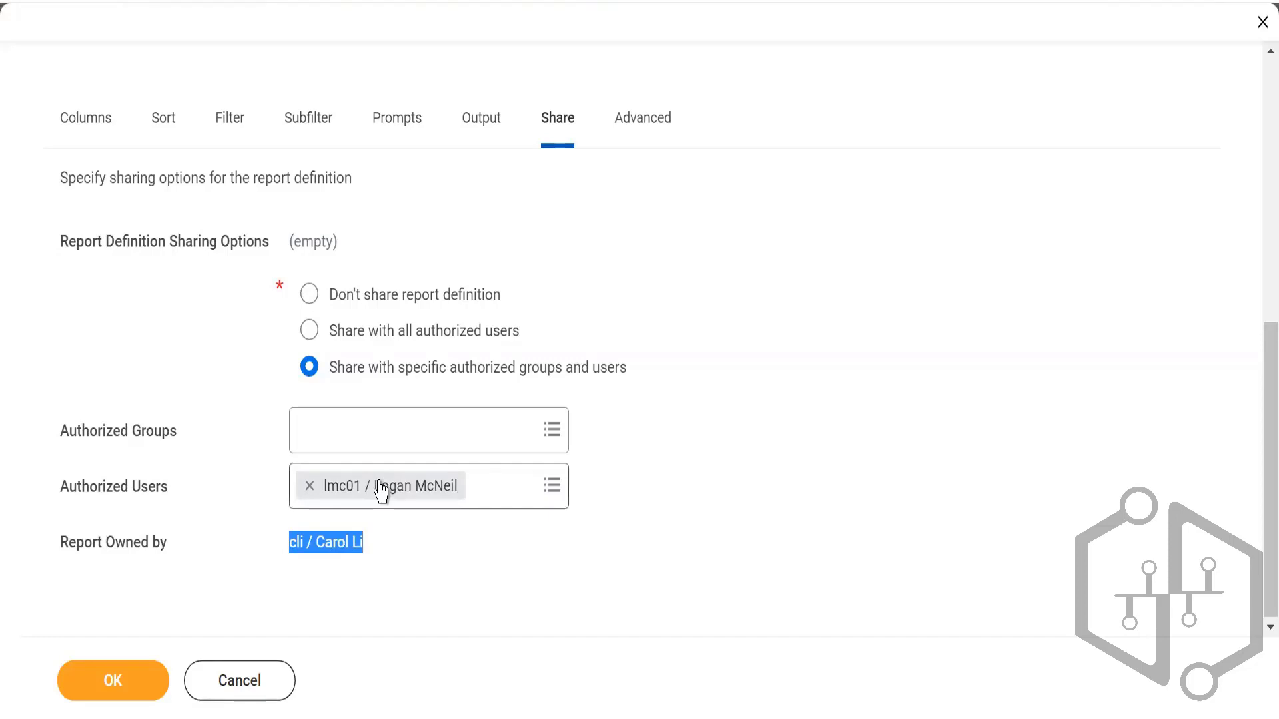
pyautogui.click(799, 473)
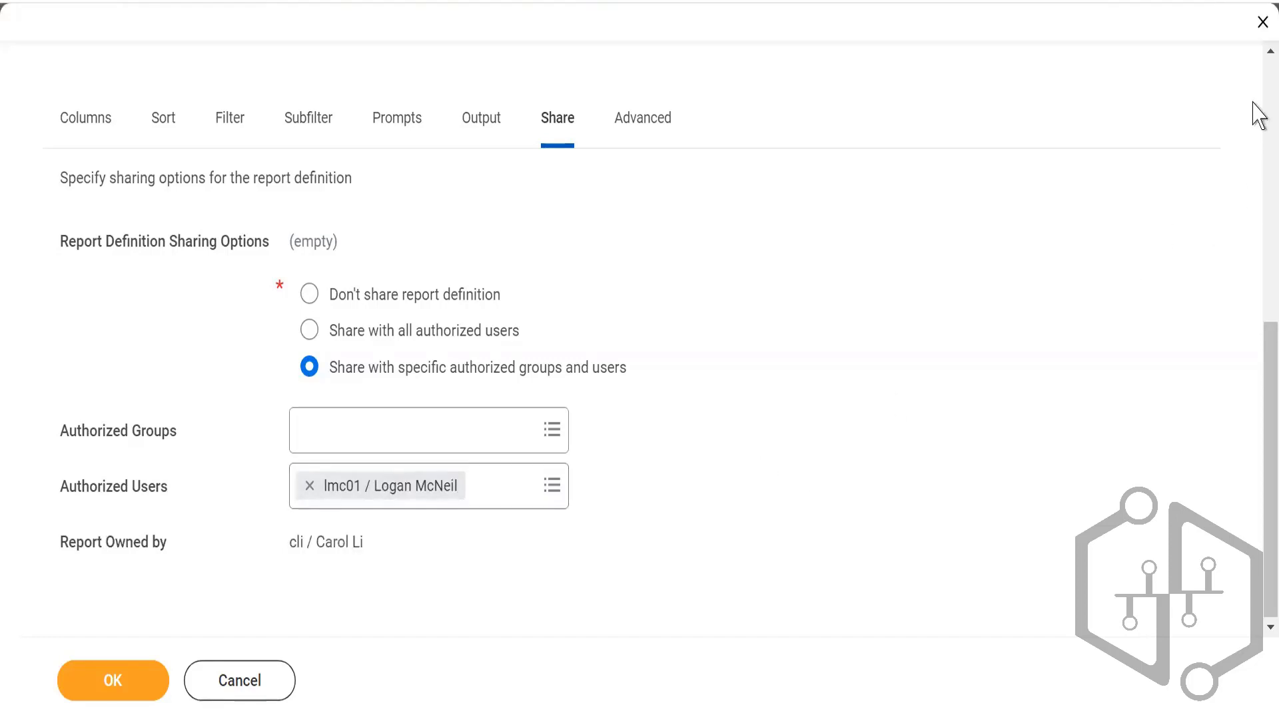
pyautogui.scroll(8, 1259, 114)
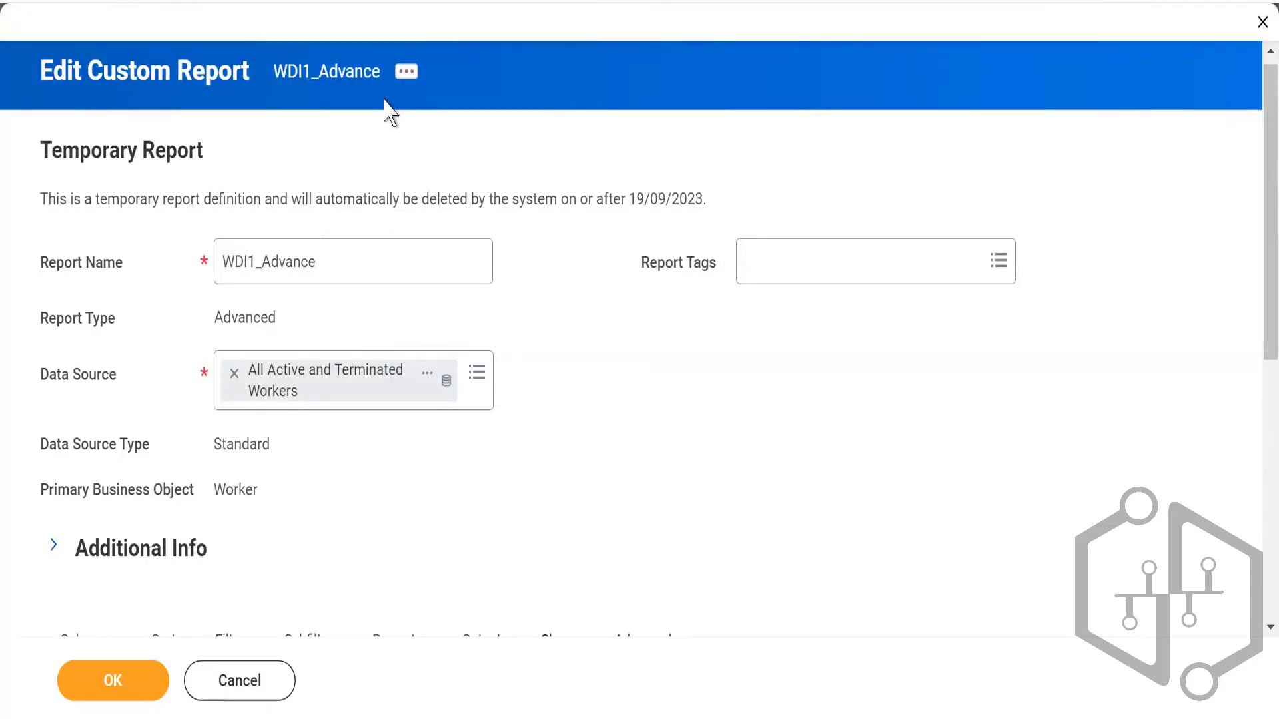
pyautogui.click(408, 72)
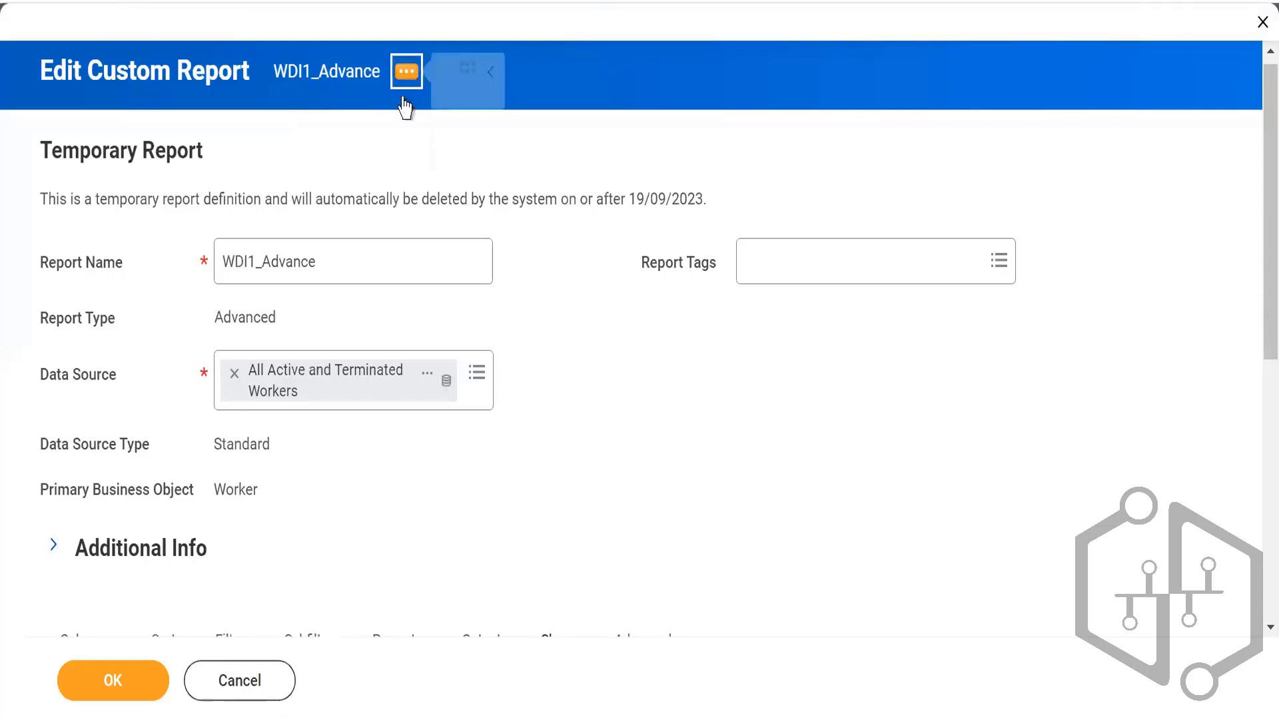
pyautogui.click(397, 580)
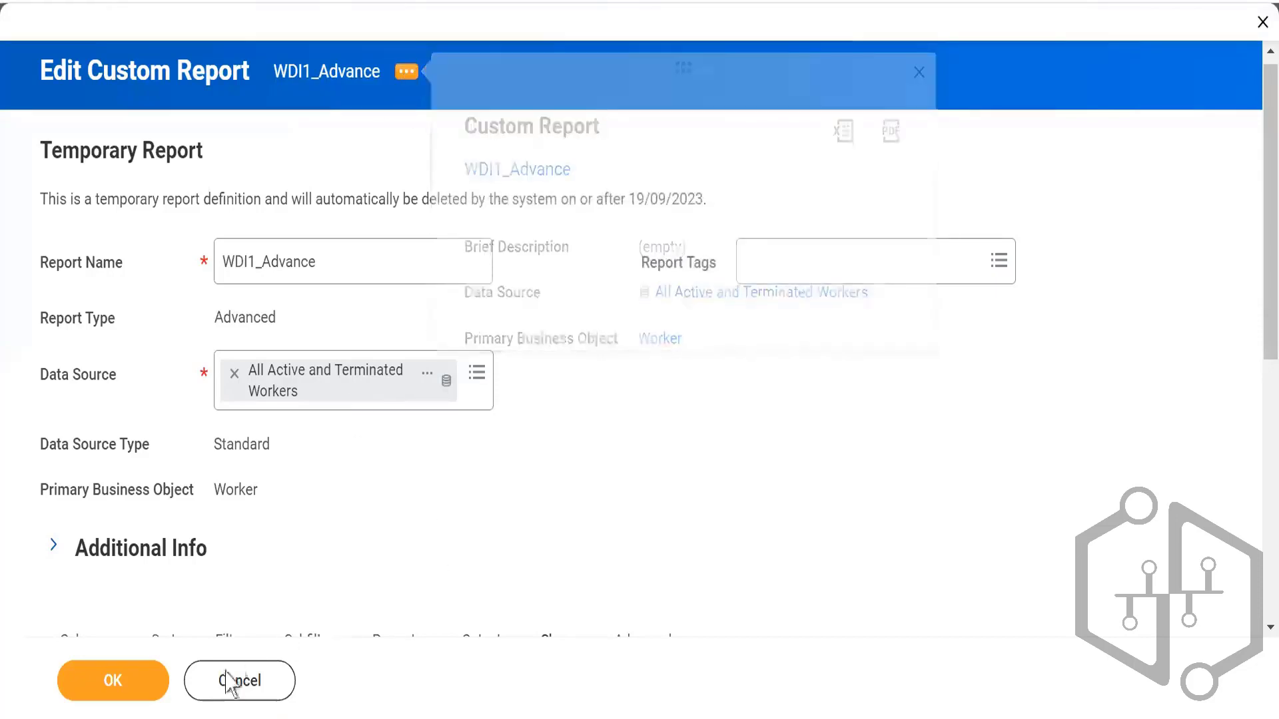
pyautogui.click(115, 688)
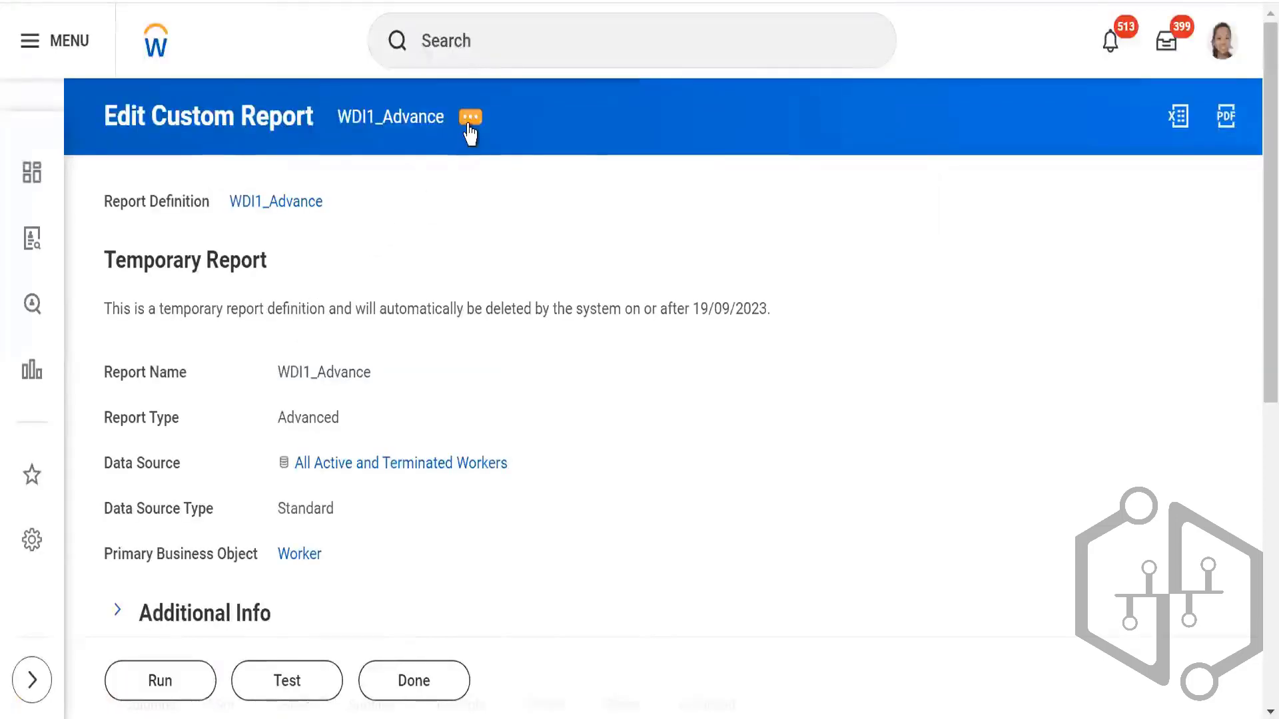
# Transfer ownership of the WDI1_Advance custom report to the authorized user's account, searching for the new owner by first name.
pyautogui.click(470, 118)
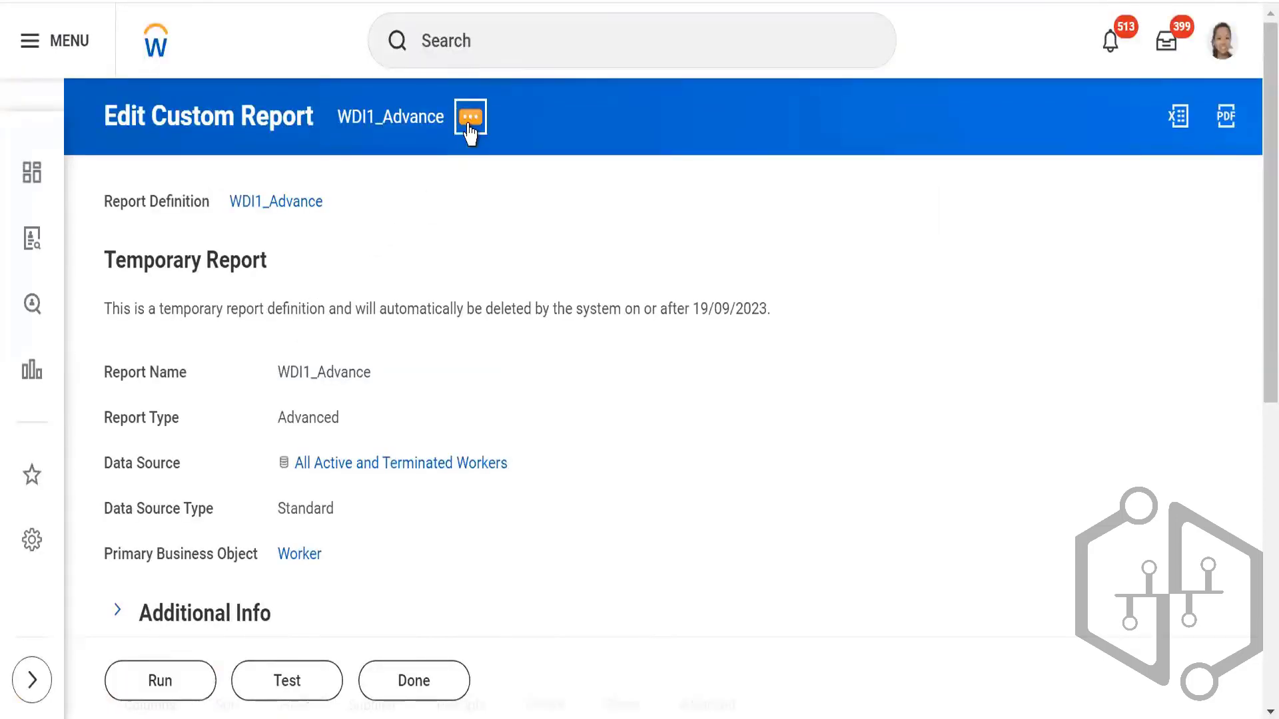
pyautogui.click(470, 118)
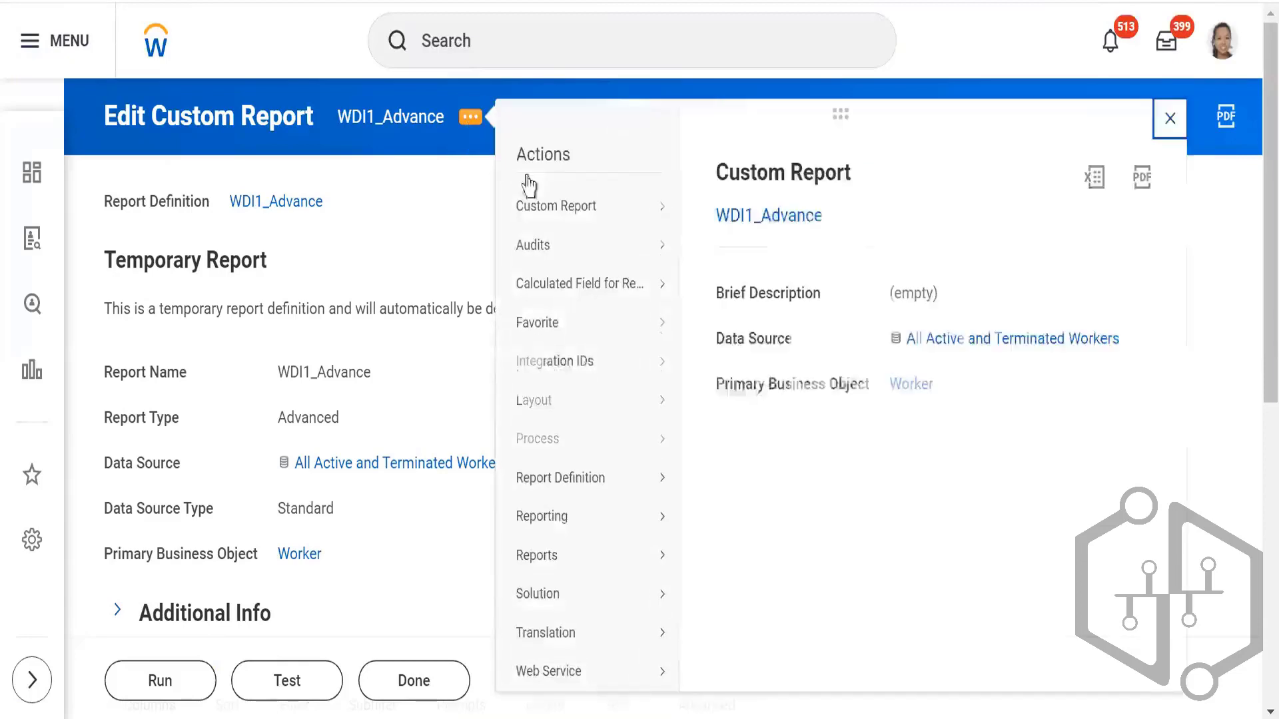
pyautogui.moveTo(640, 214)
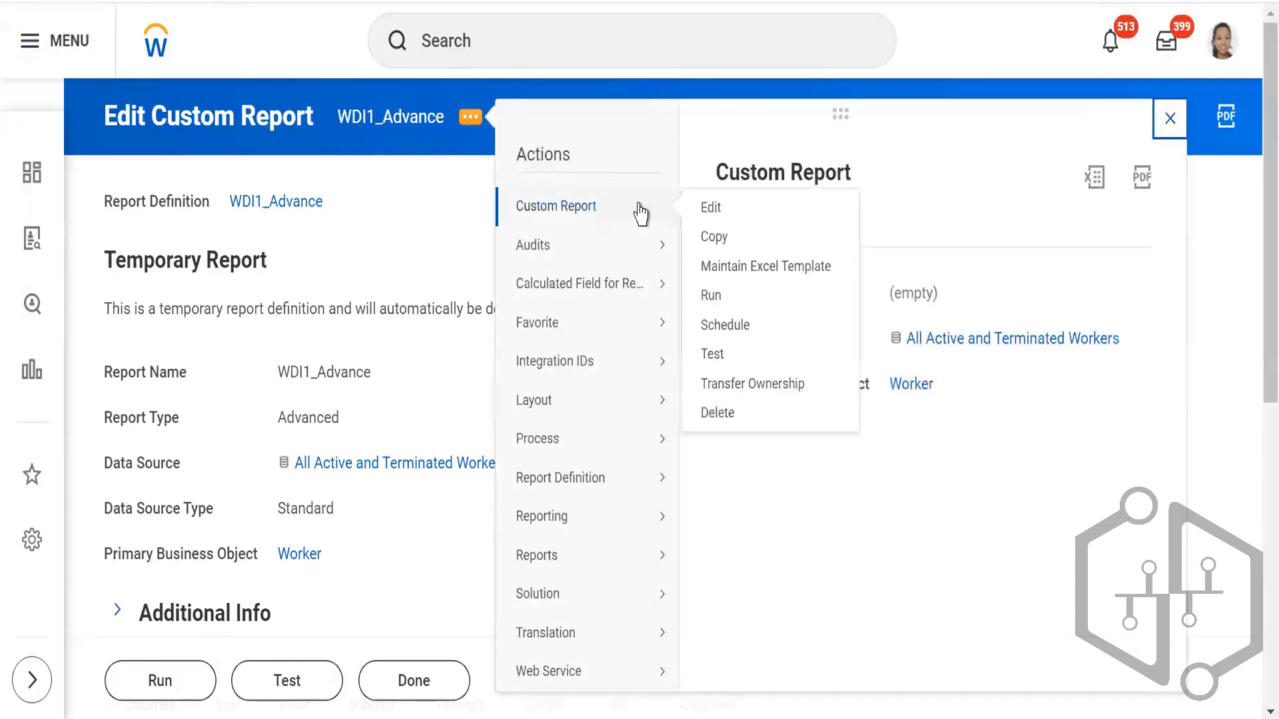
pyautogui.click(718, 385)
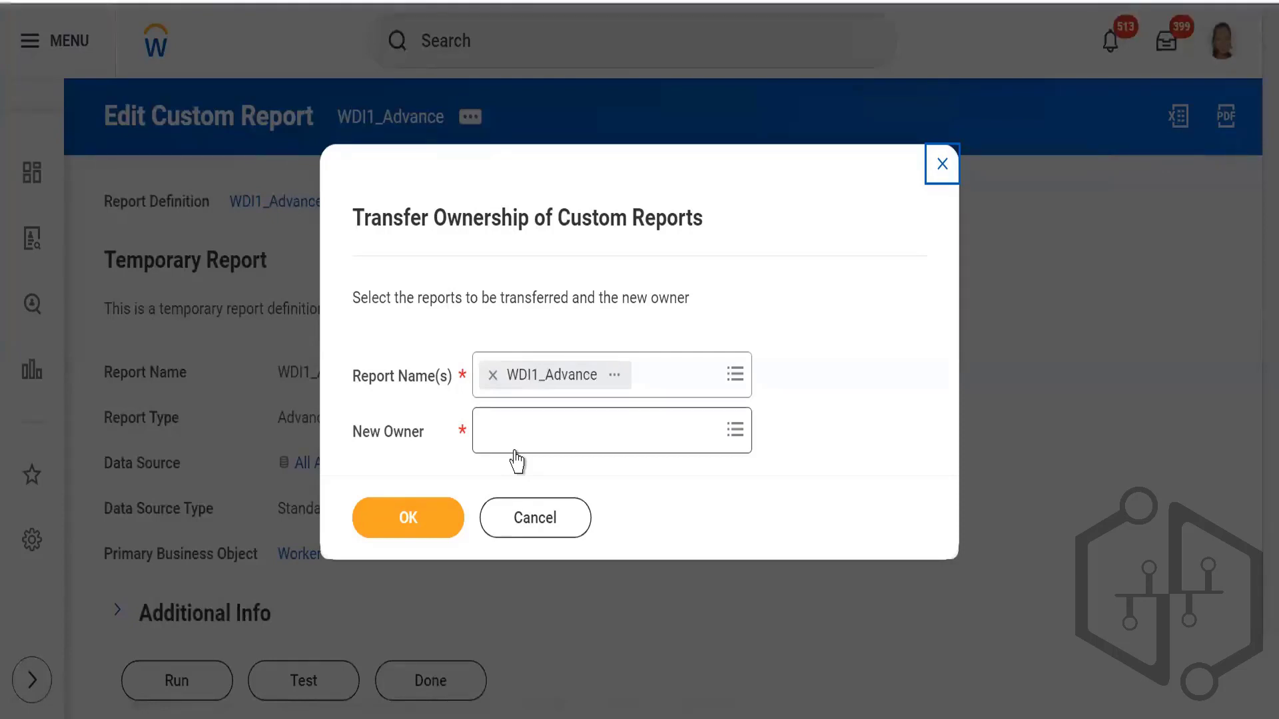
pyautogui.click(516, 458)
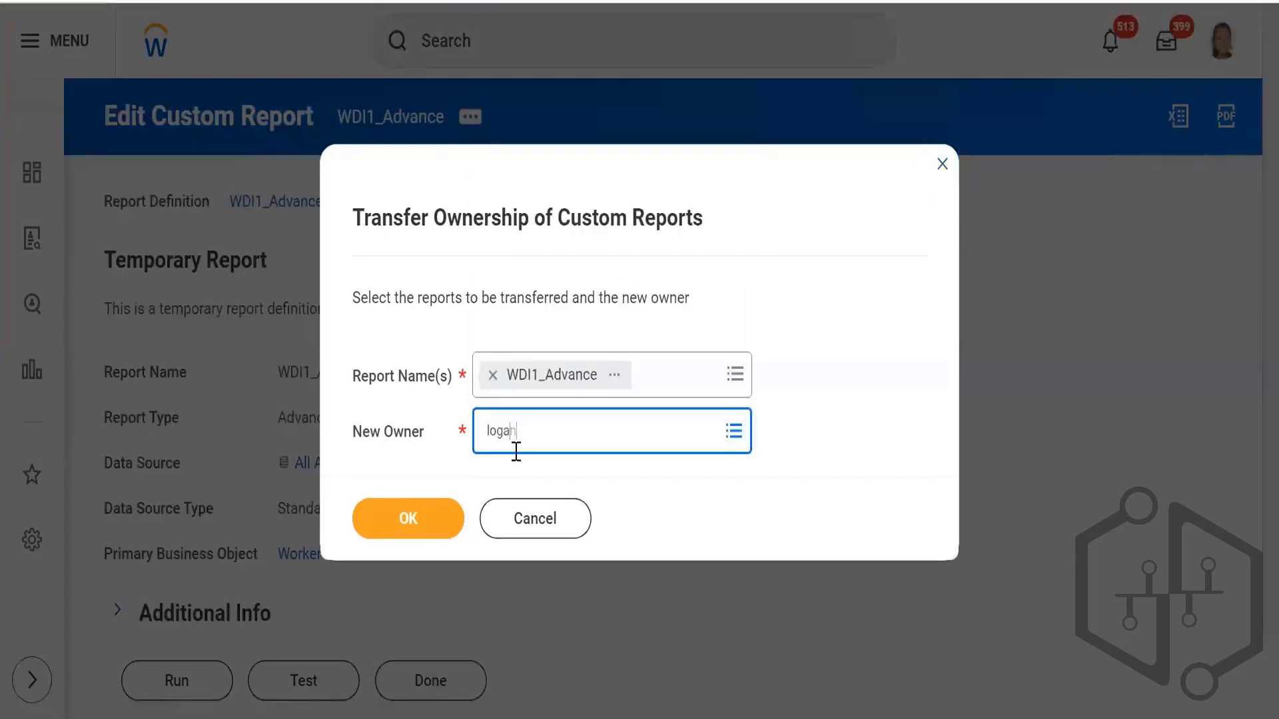
pyautogui.write('logan')
pyautogui.press('Return')
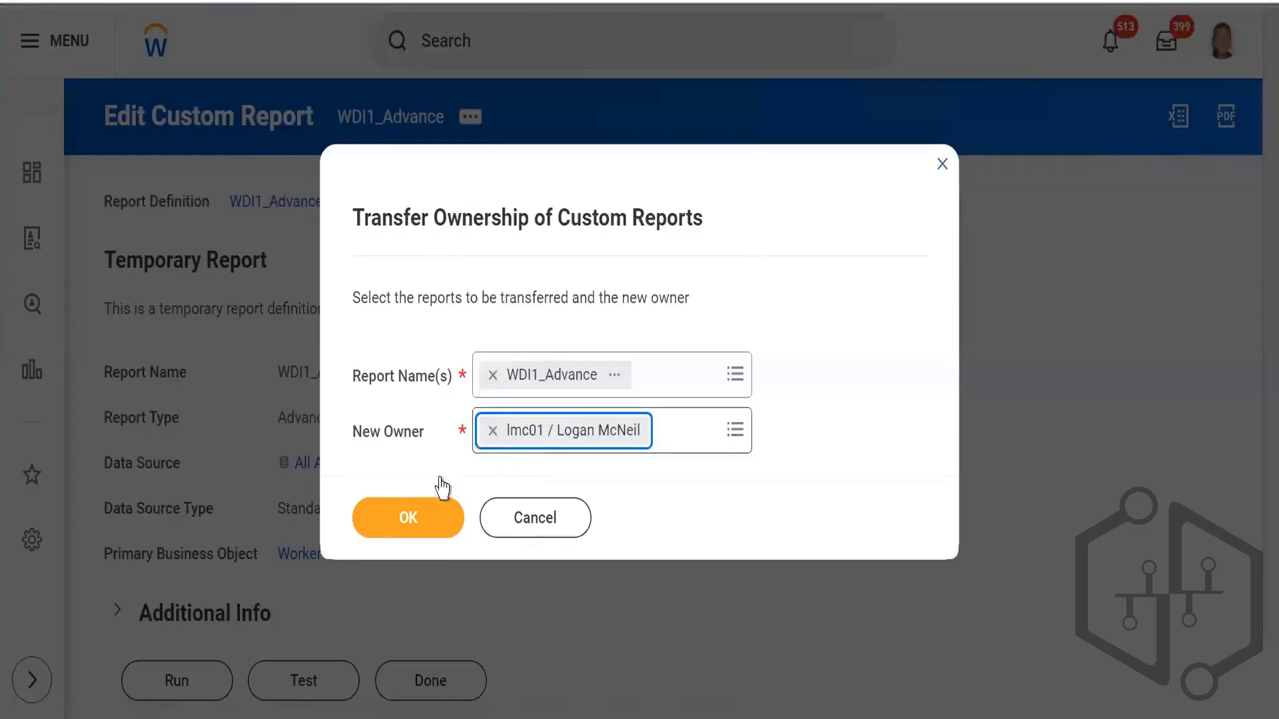
pyautogui.click(393, 521)
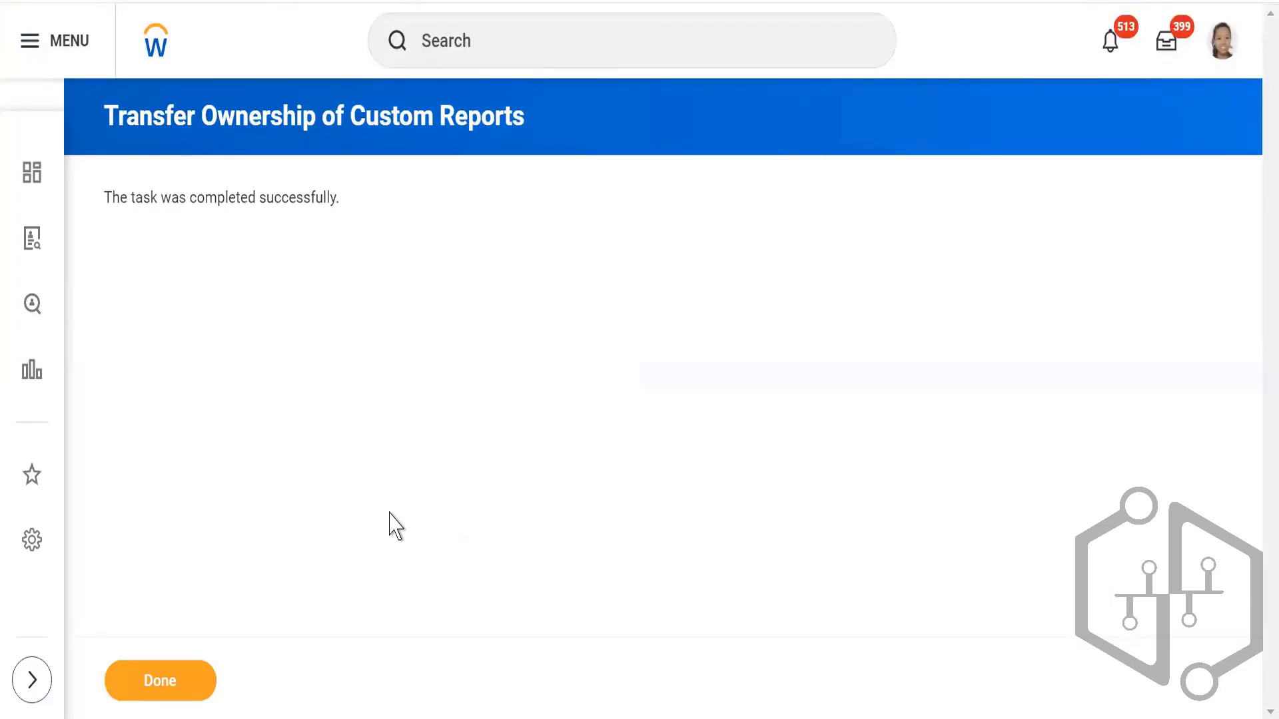
# Try to open the WDI1_Advance report from the recent searches, and inspect the error details.
pyautogui.click(475, 45)
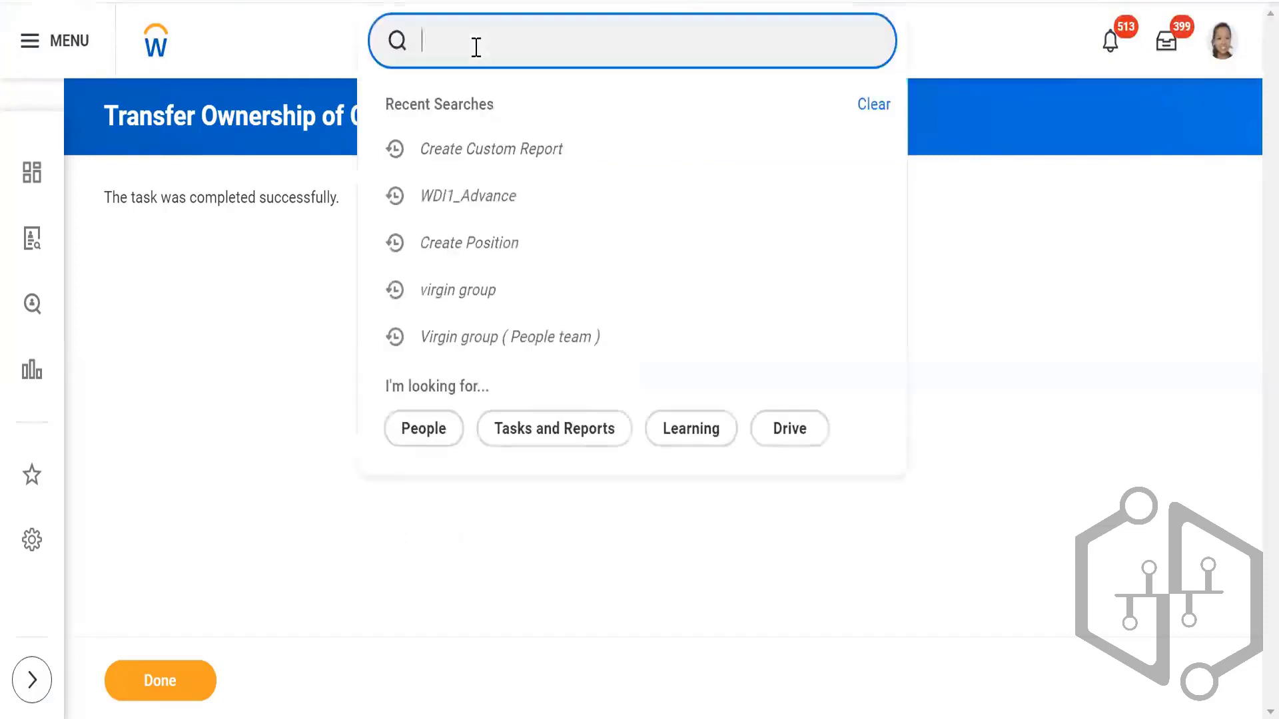
pyautogui.click(443, 197)
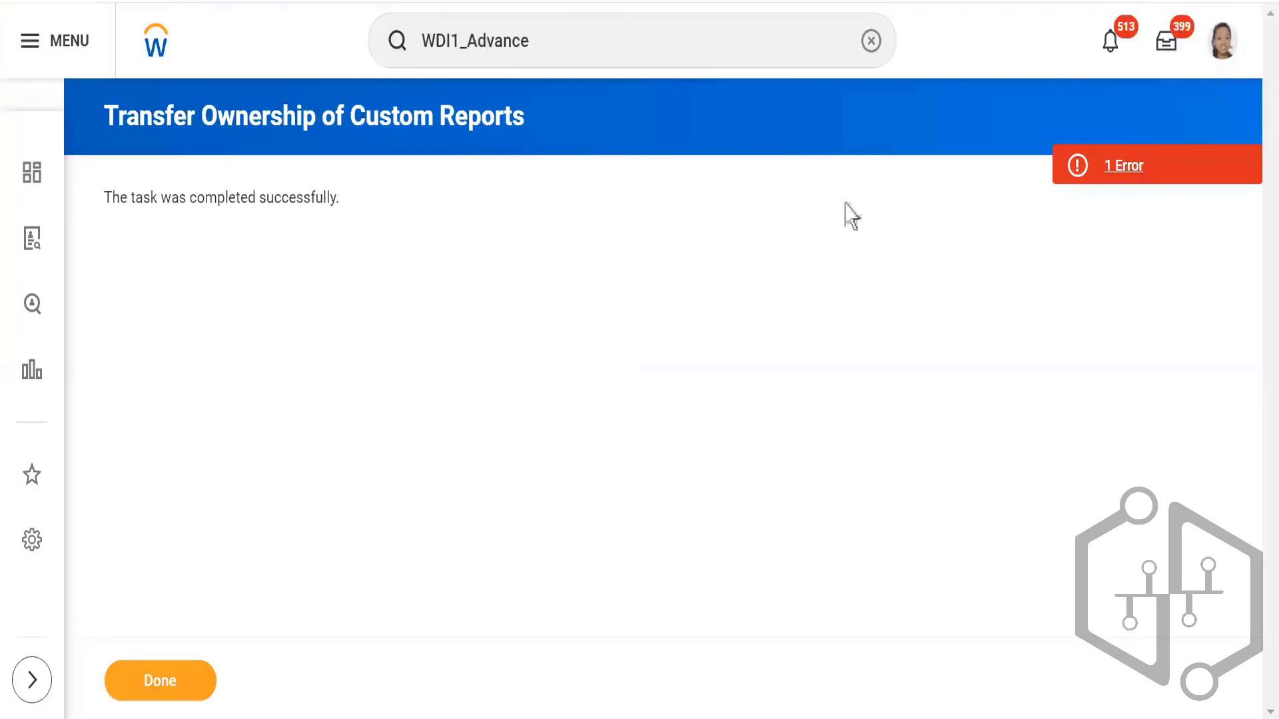
pyautogui.click(1109, 175)
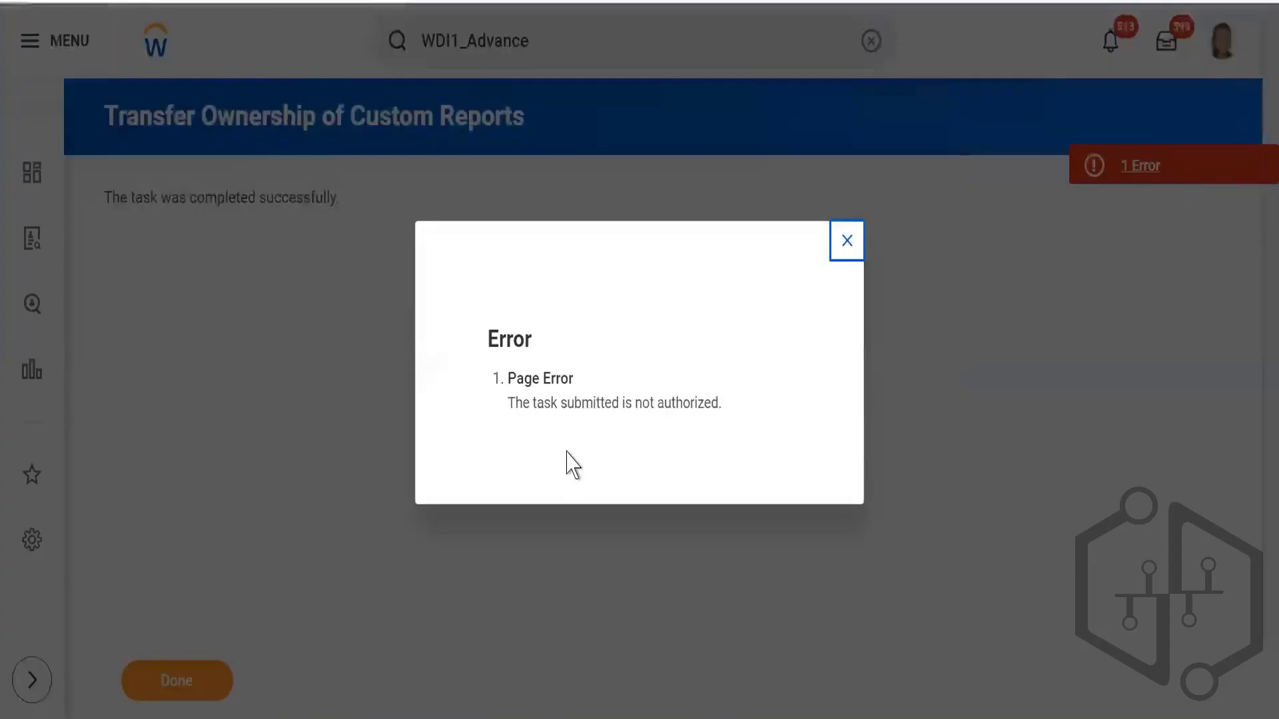
pyautogui.click(846, 242)
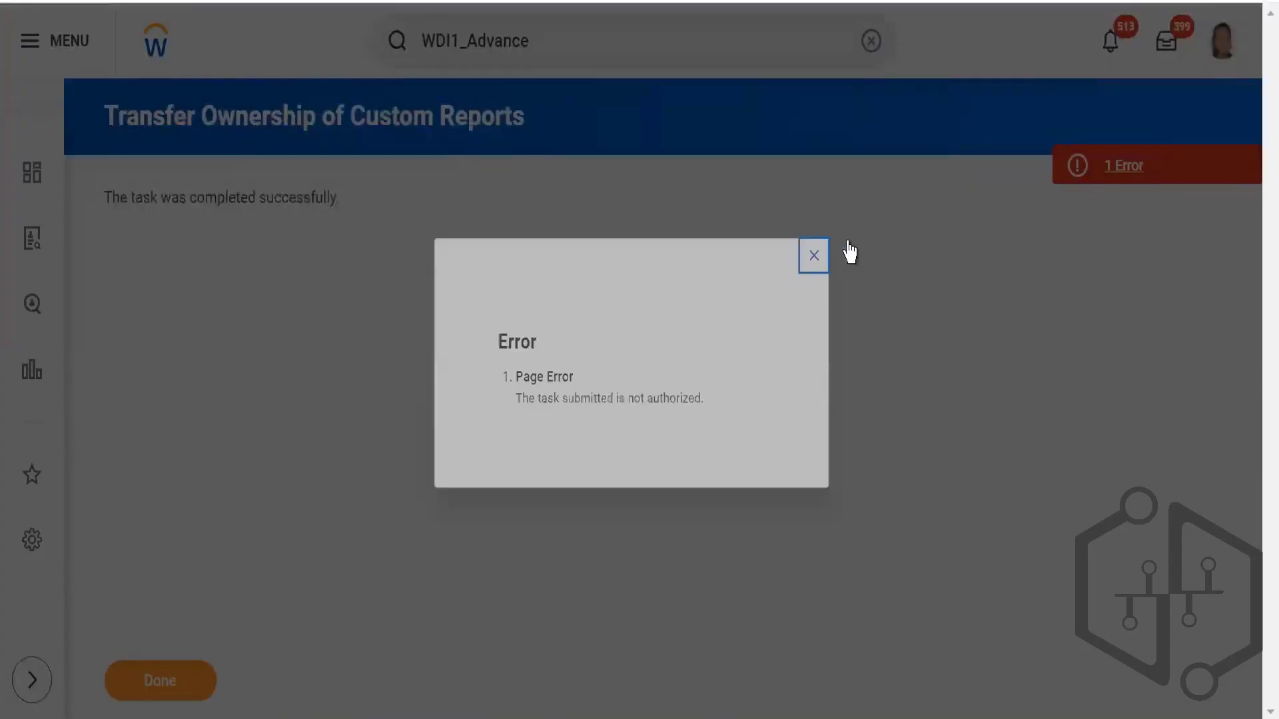
# Return to the home page and search for WDI1_Advance to check whether the report is still accessible.
pyautogui.click(565, 43)
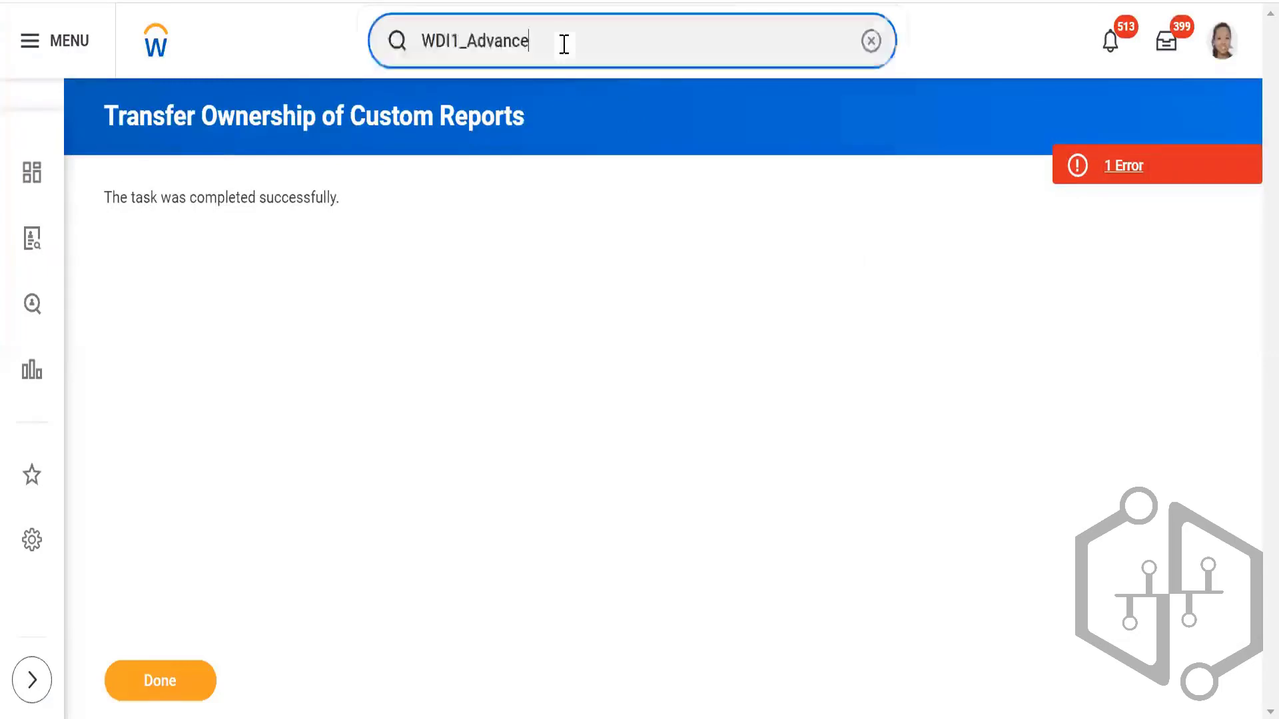
pyautogui.click(159, 47)
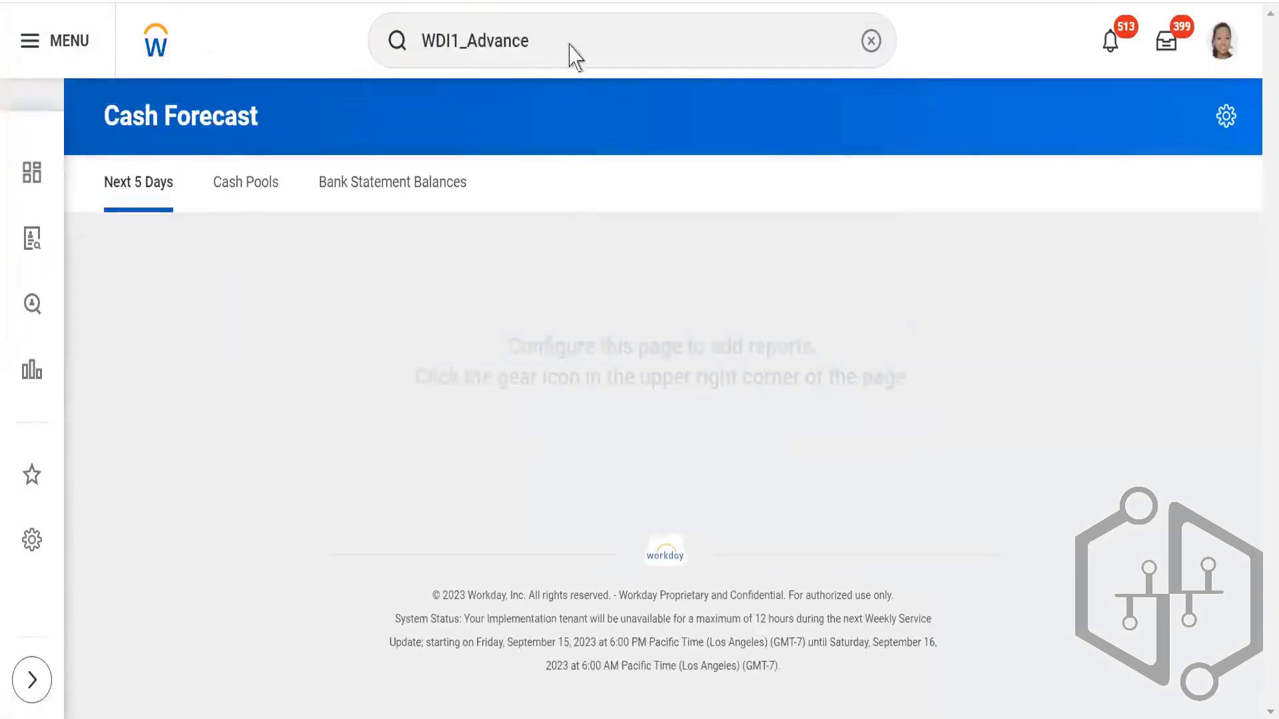
pyautogui.click(571, 43)
pyautogui.press('Return')
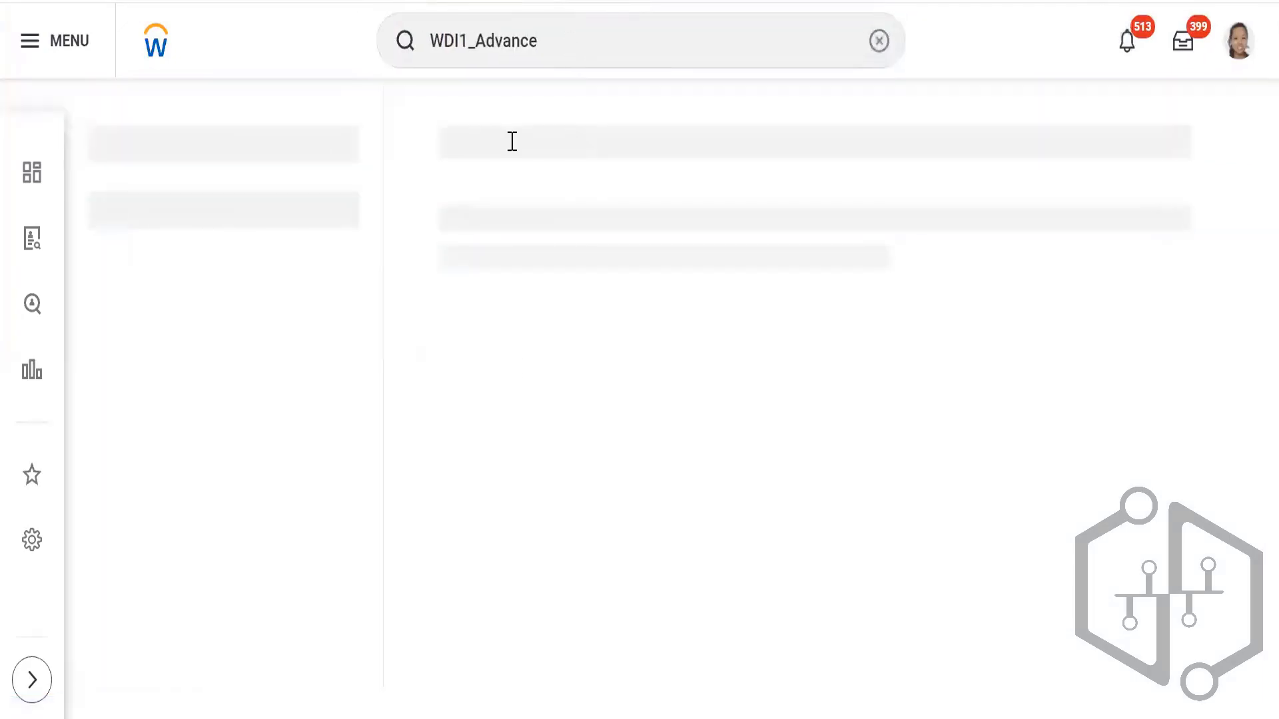
pyautogui.click(641, 560)
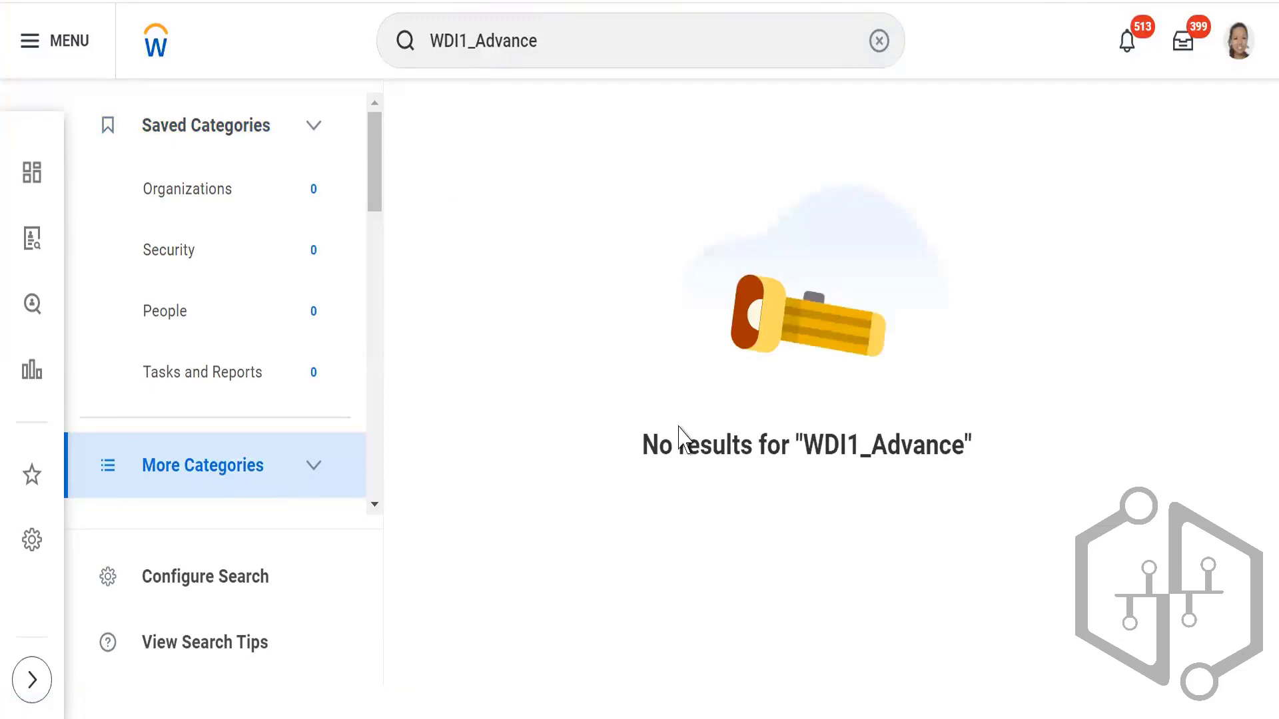
# Find the Start Proxy task and start a proxy session acting as the report's new owner, searching by first name.
pyautogui.click(577, 42)
pyautogui.doubleClick(573, 40)
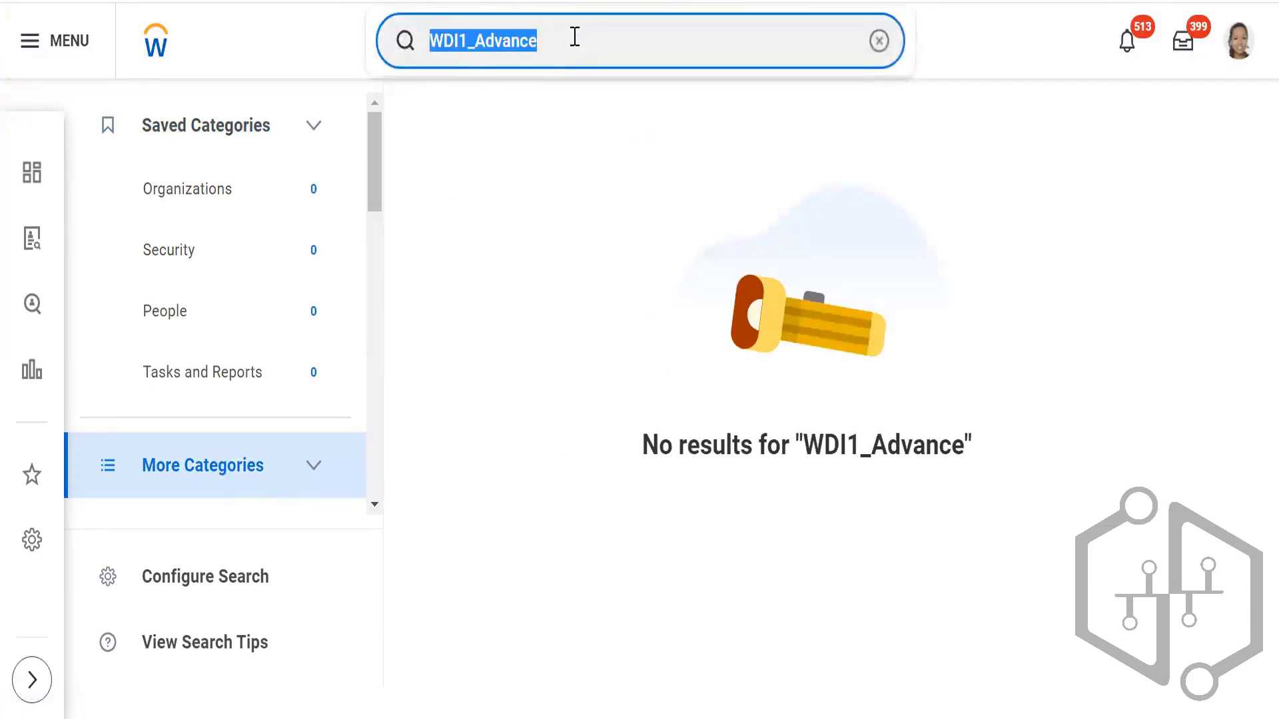
pyautogui.write('start proxy')
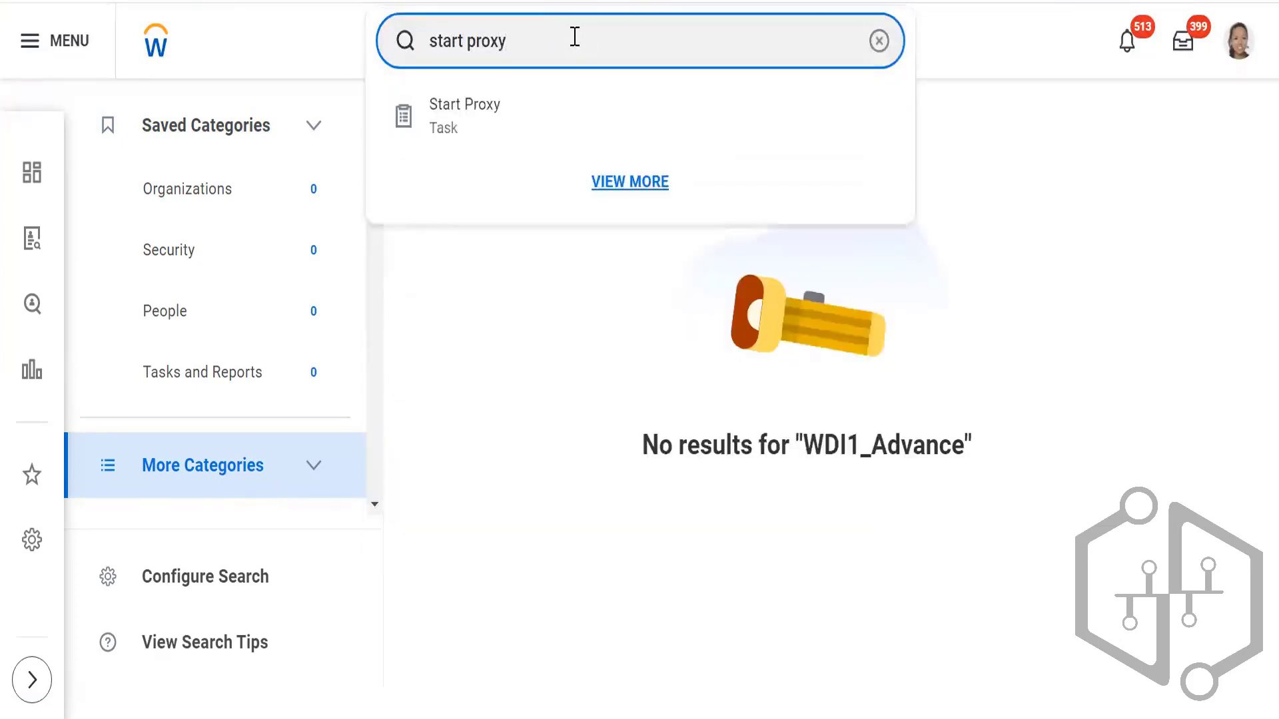
pyautogui.press('Return')
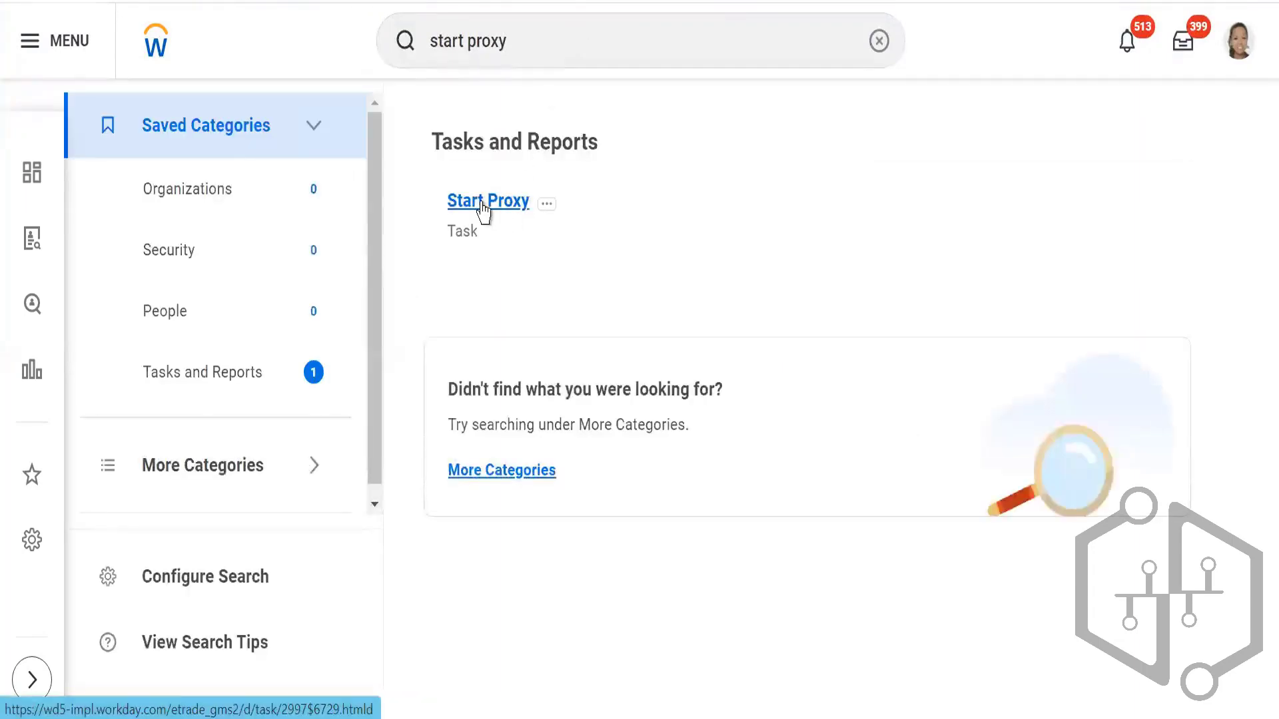
pyautogui.click(484, 213)
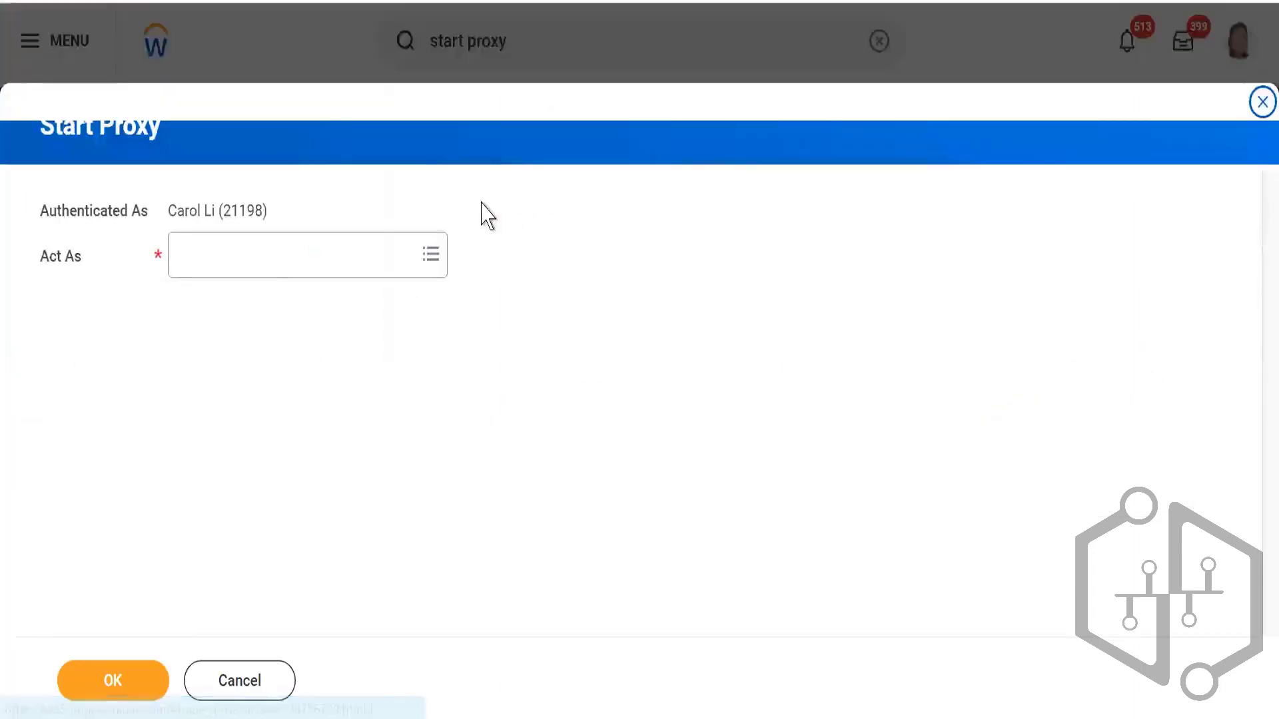
pyautogui.click(252, 259)
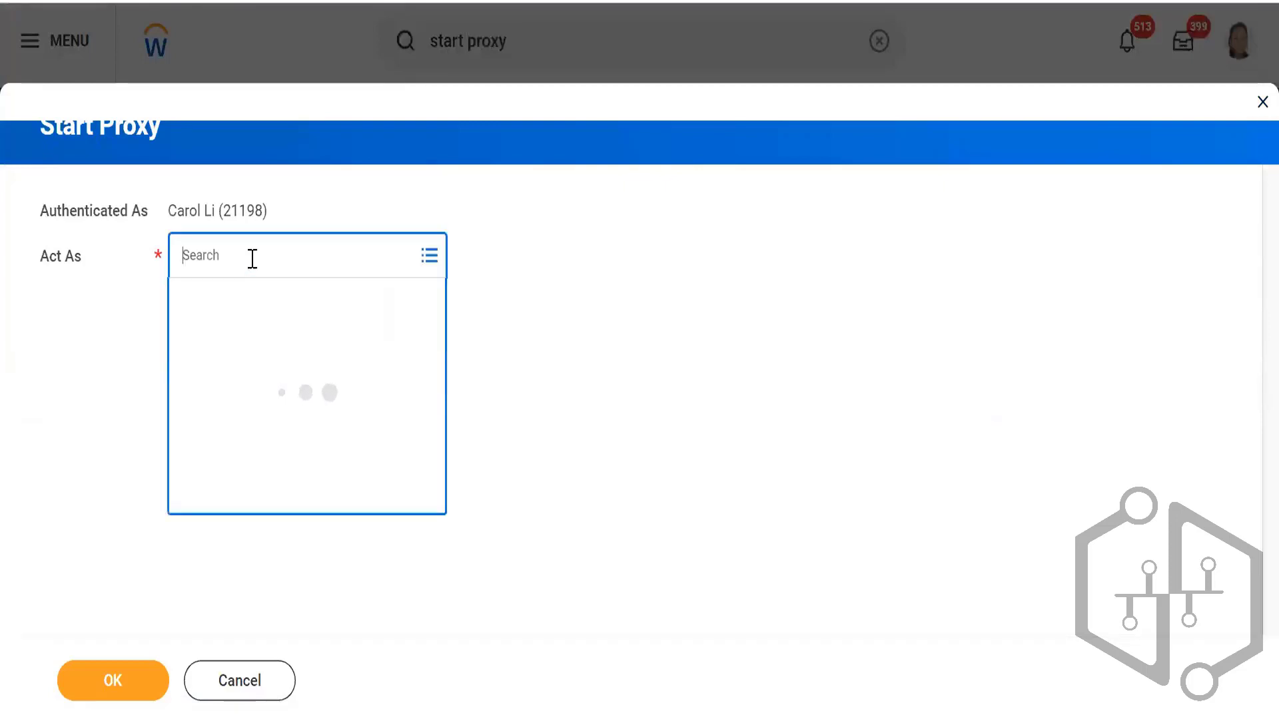
pyautogui.write('logan')
pyautogui.press('Return')
pyautogui.click(90, 686)
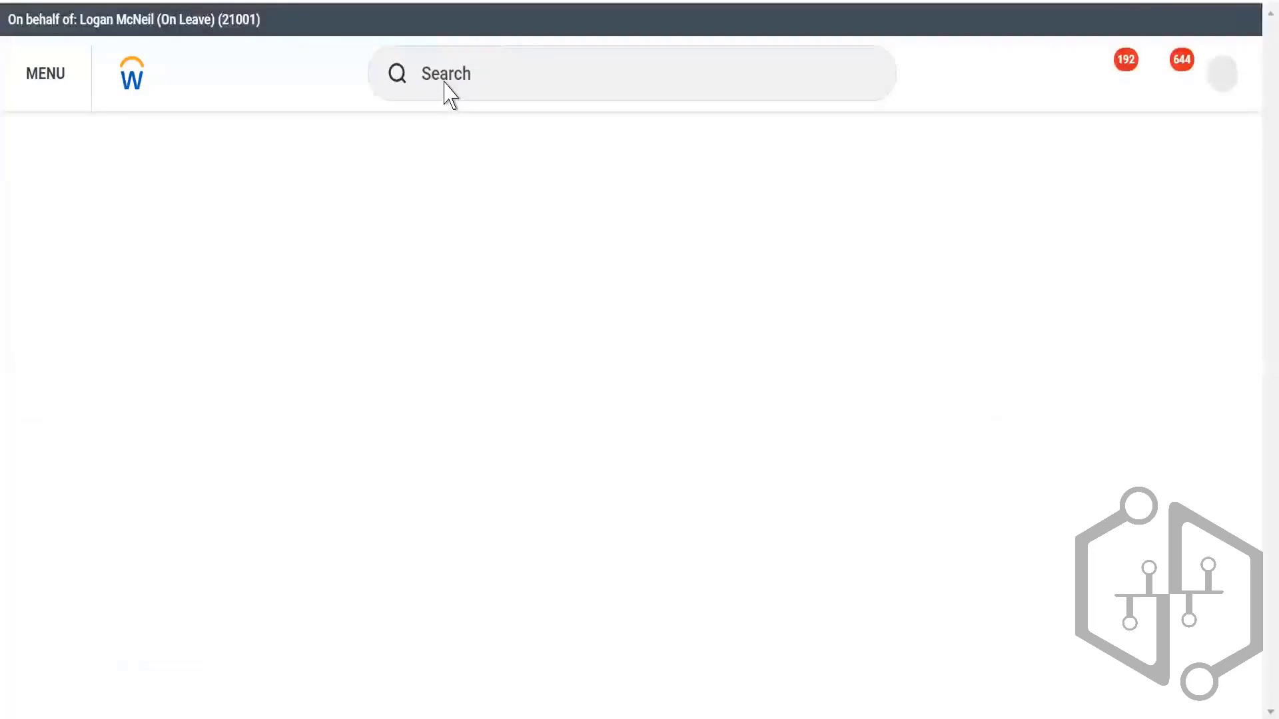
# Find the WDI1_Advance report from the proxy account and run it with the gender, entry date and effective date prompts left blank.
pyautogui.click(439, 80)
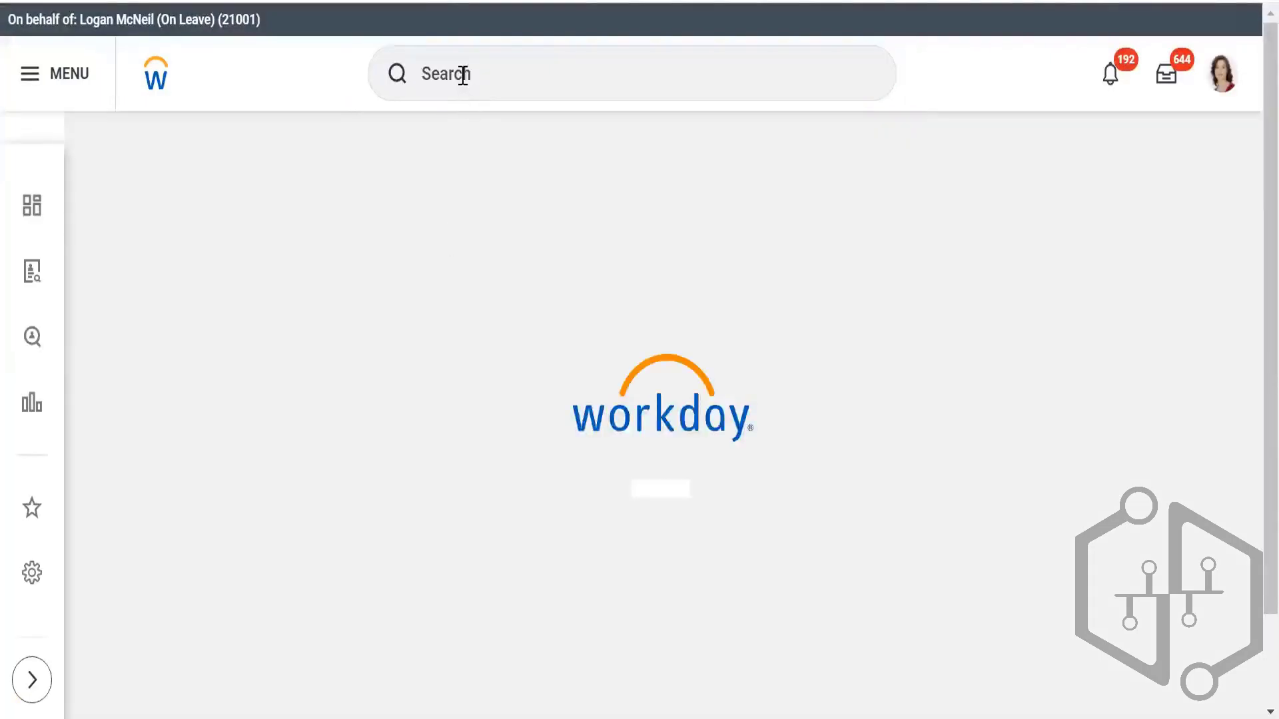
pyautogui.click(462, 74)
pyautogui.click(459, 230)
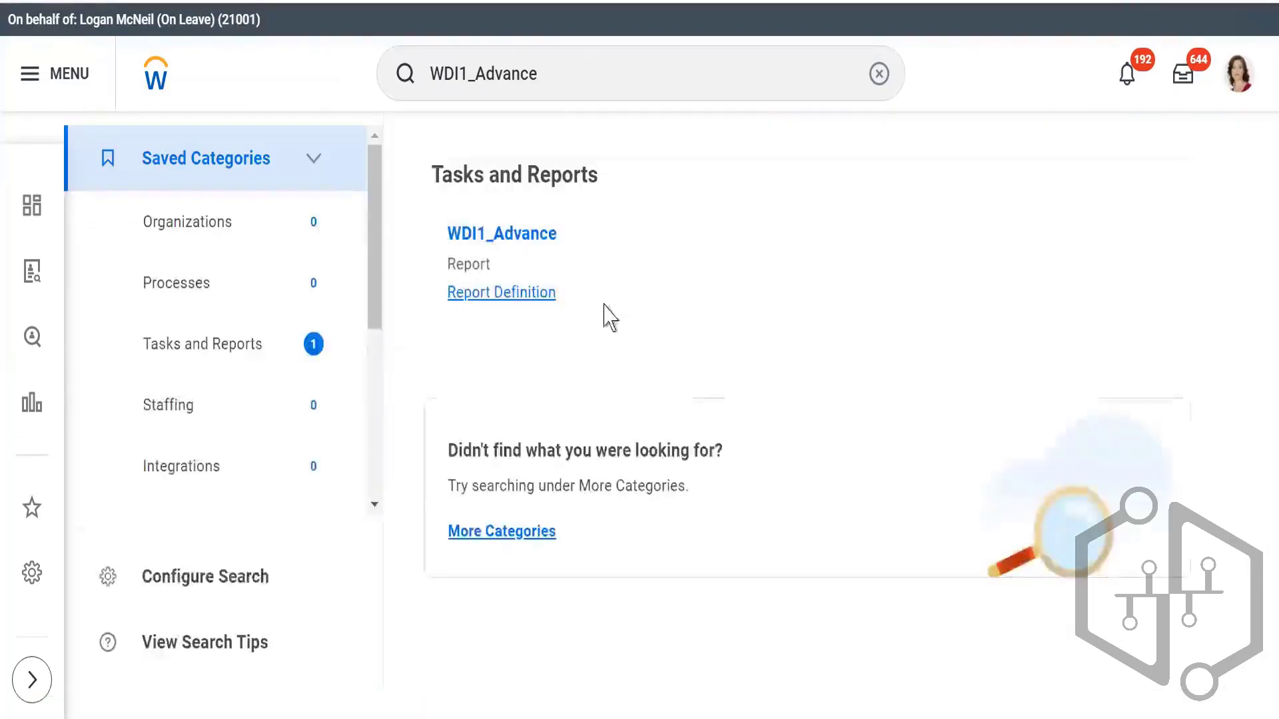
pyautogui.click(498, 235)
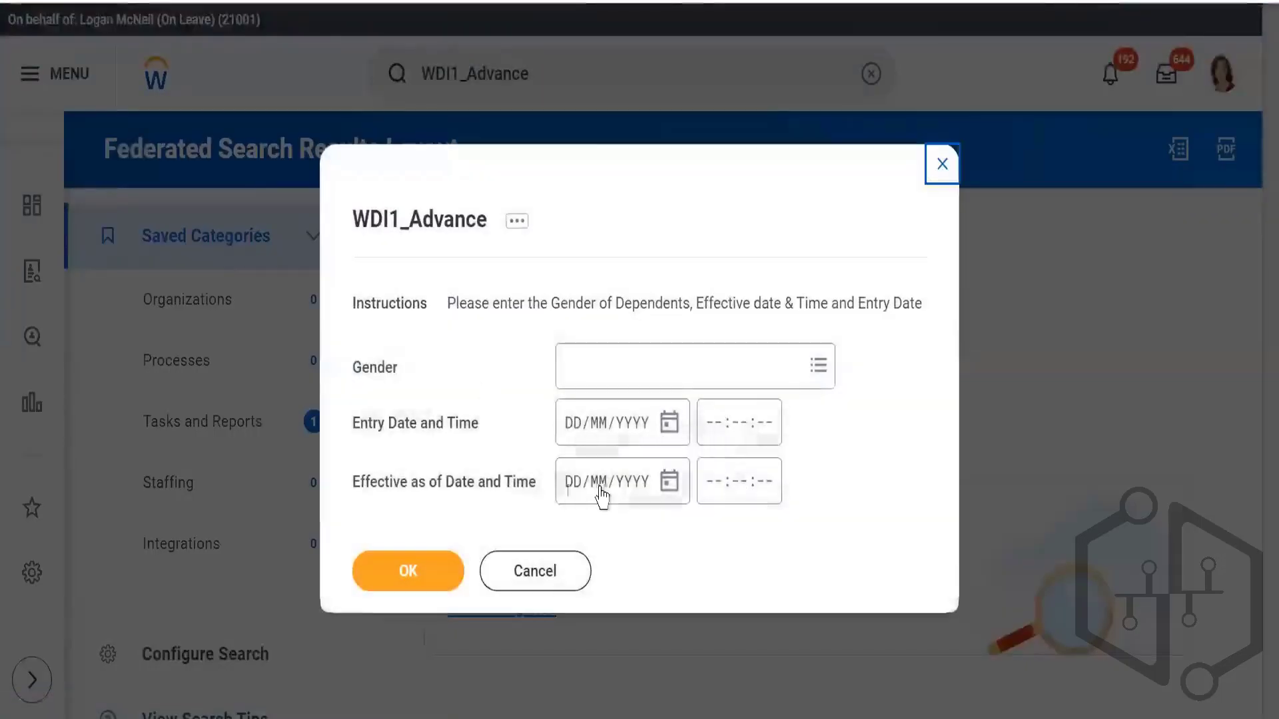
pyautogui.click(400, 577)
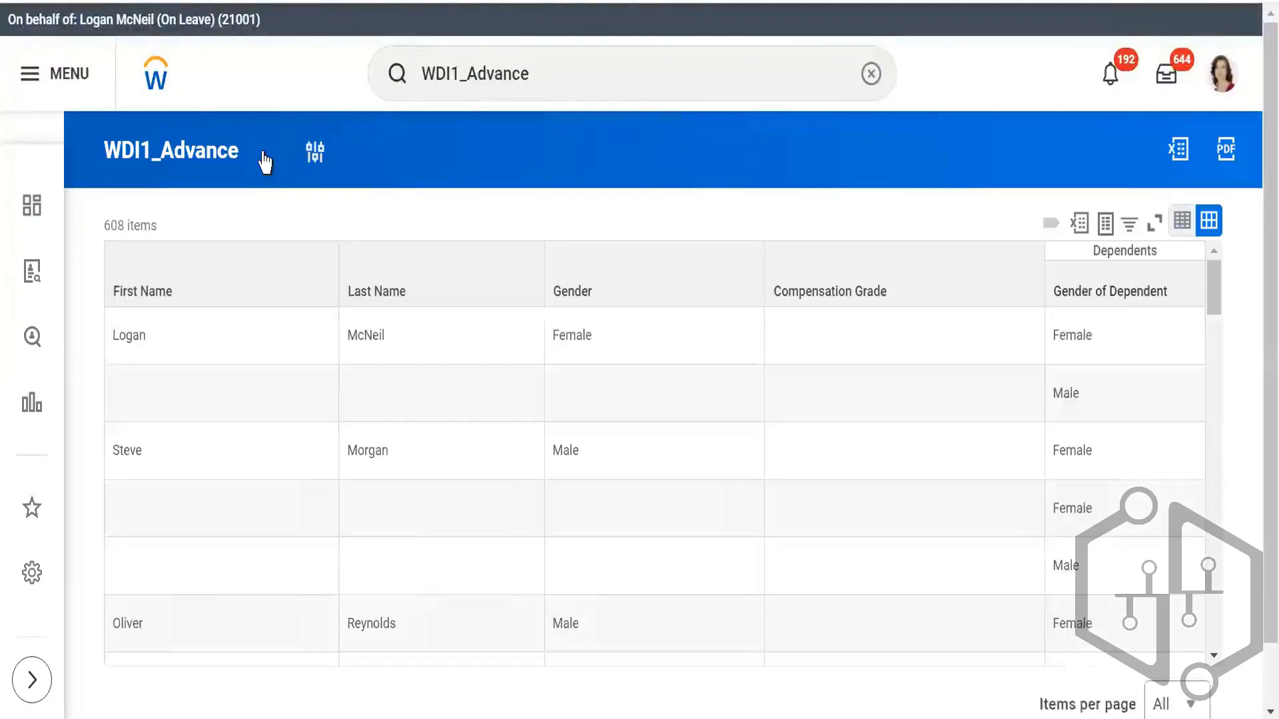
# Transfer ownership of the WDI1_Advance custom report while acting as its current owner.
pyautogui.click(265, 154)
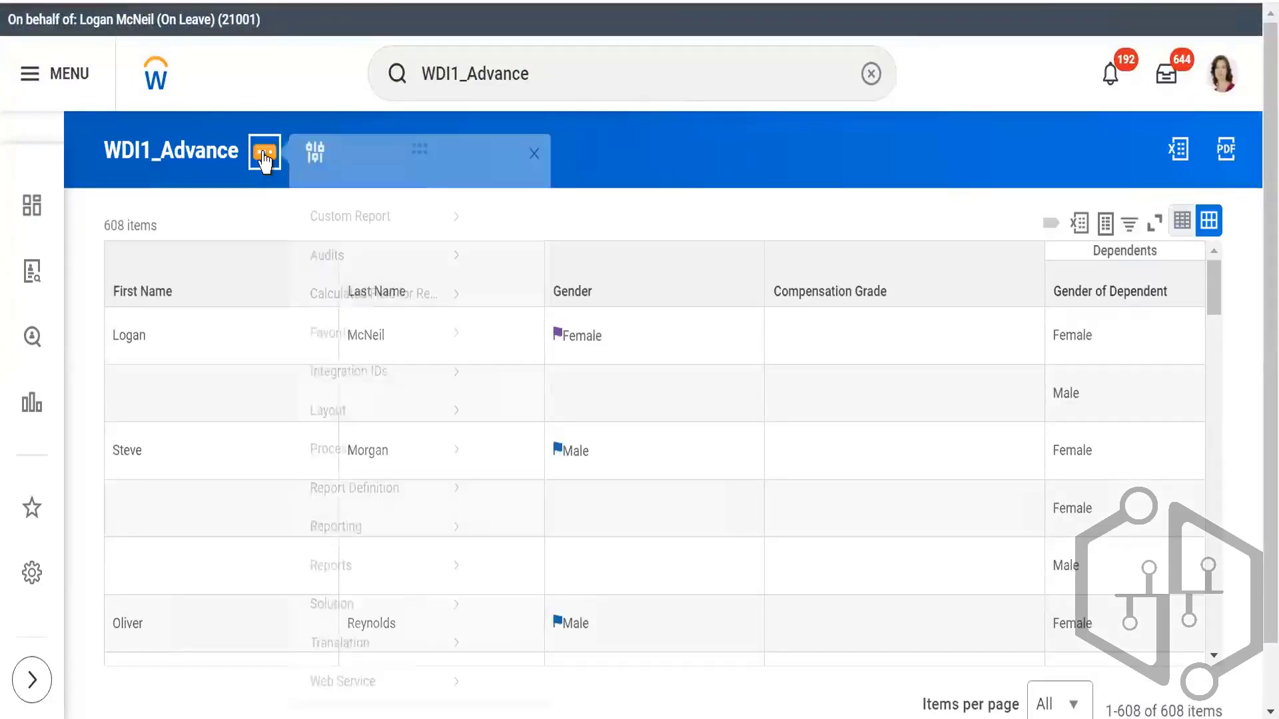
pyautogui.moveTo(409, 266)
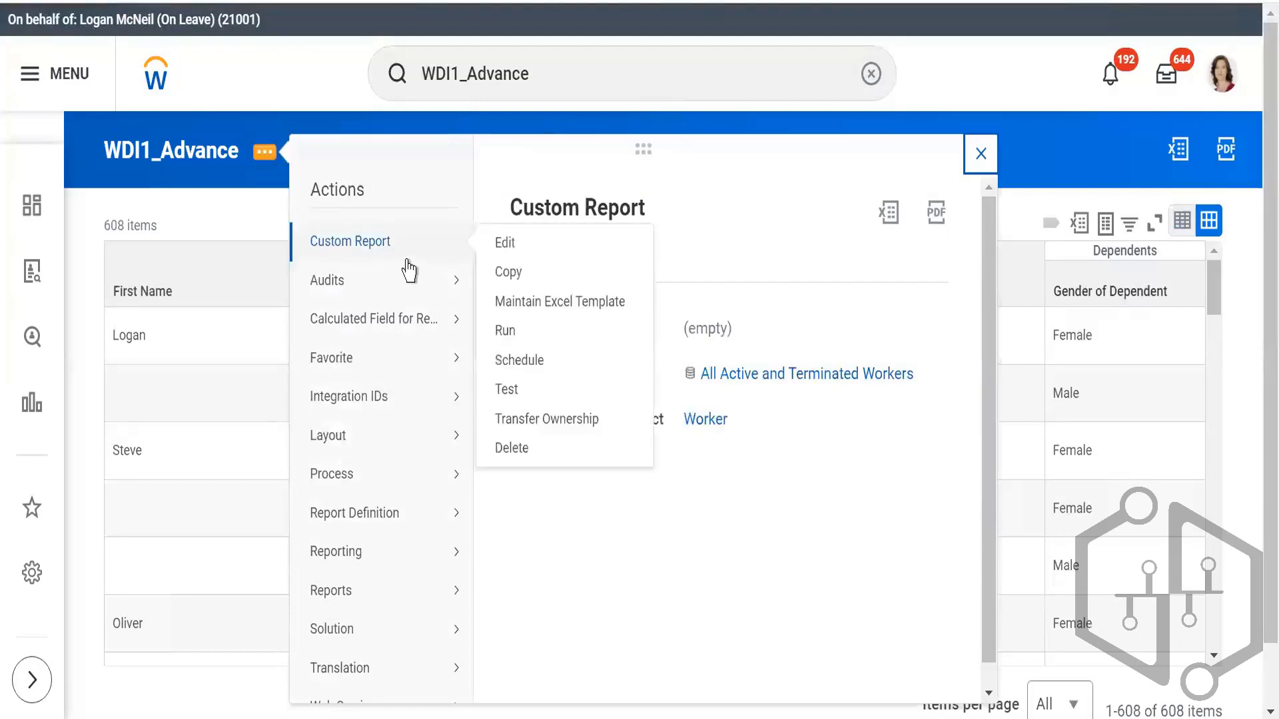
pyautogui.click(547, 422)
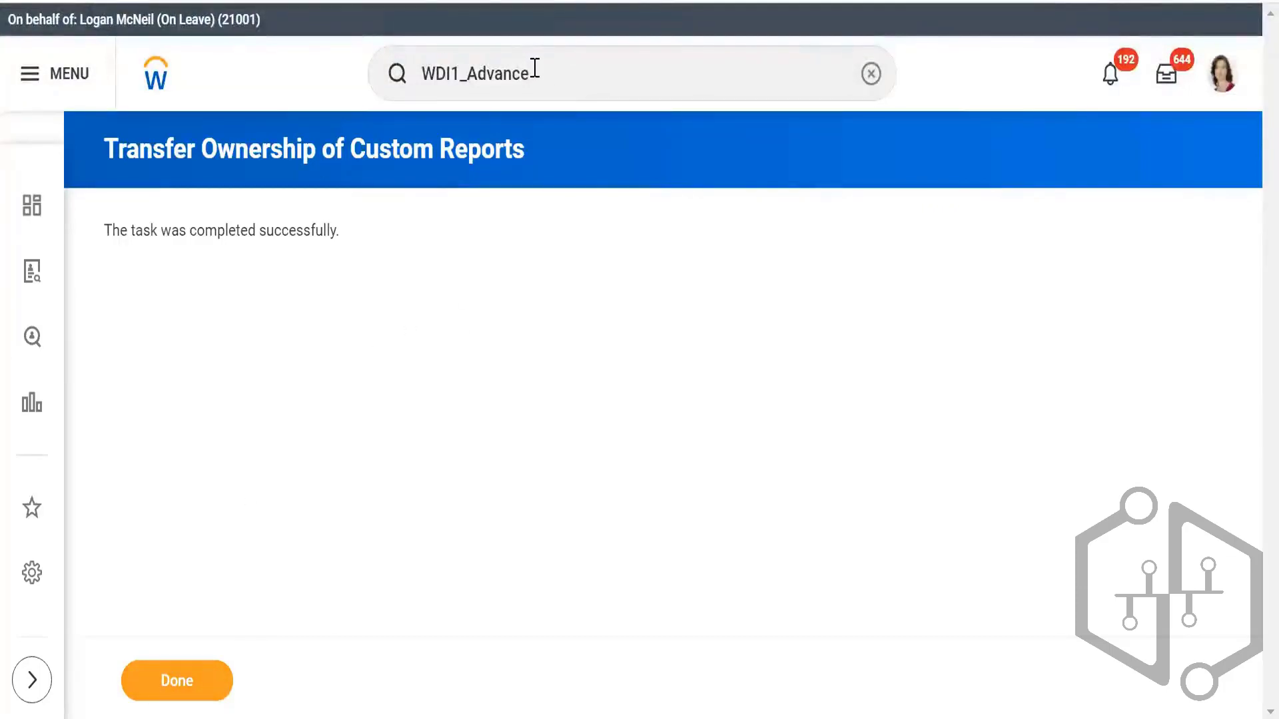
# Find the Stop Proxy task and end the current proxy session.
pyautogui.click(535, 69)
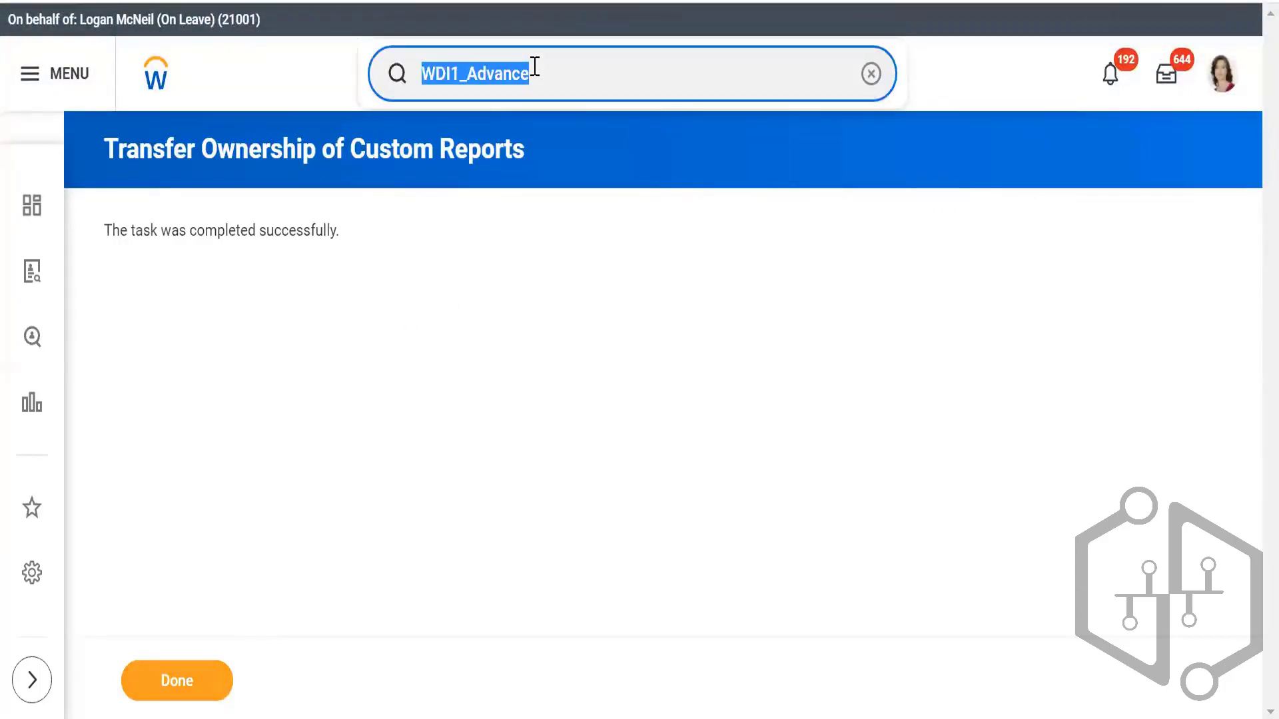
pyautogui.write('stop p')
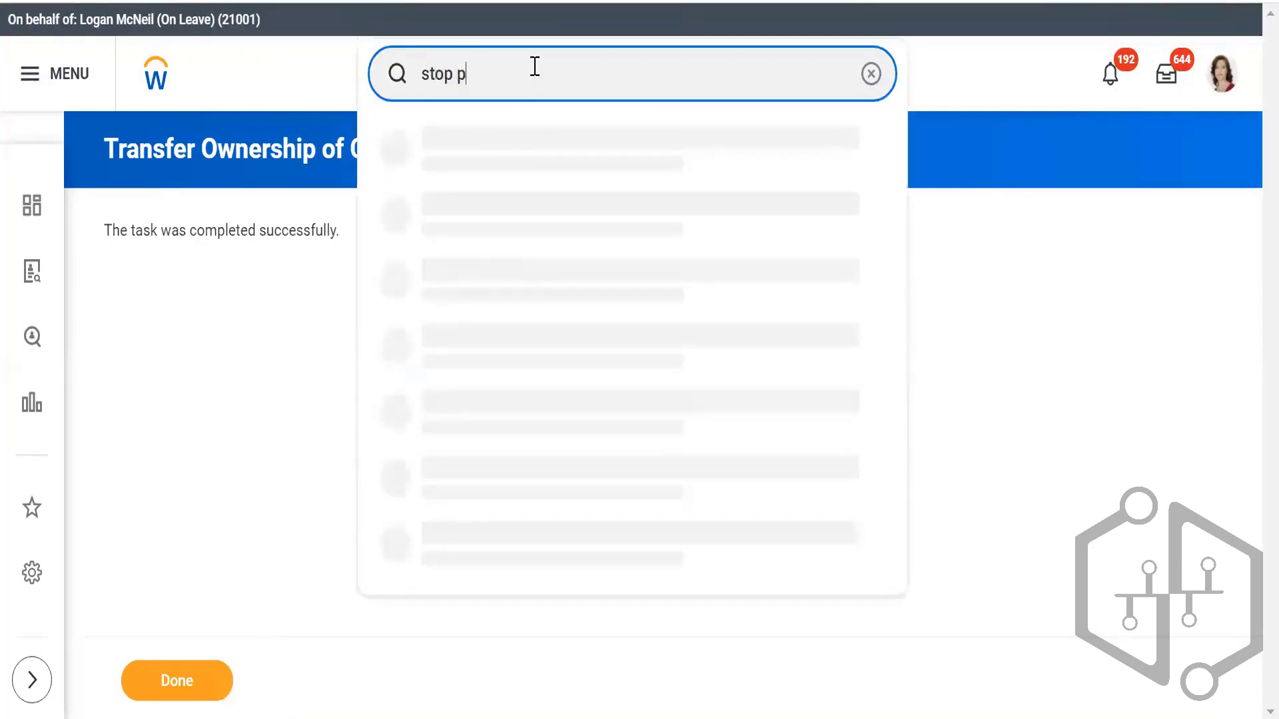
pyautogui.write('ro')
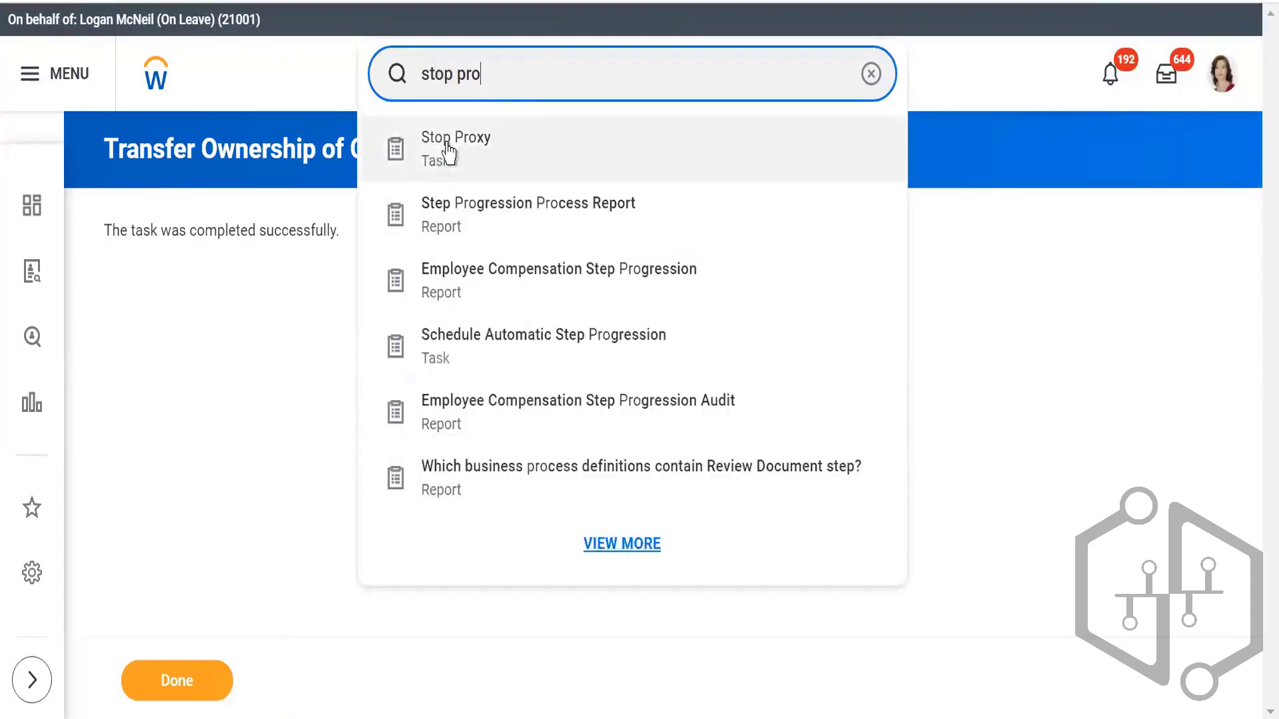
pyautogui.click(448, 153)
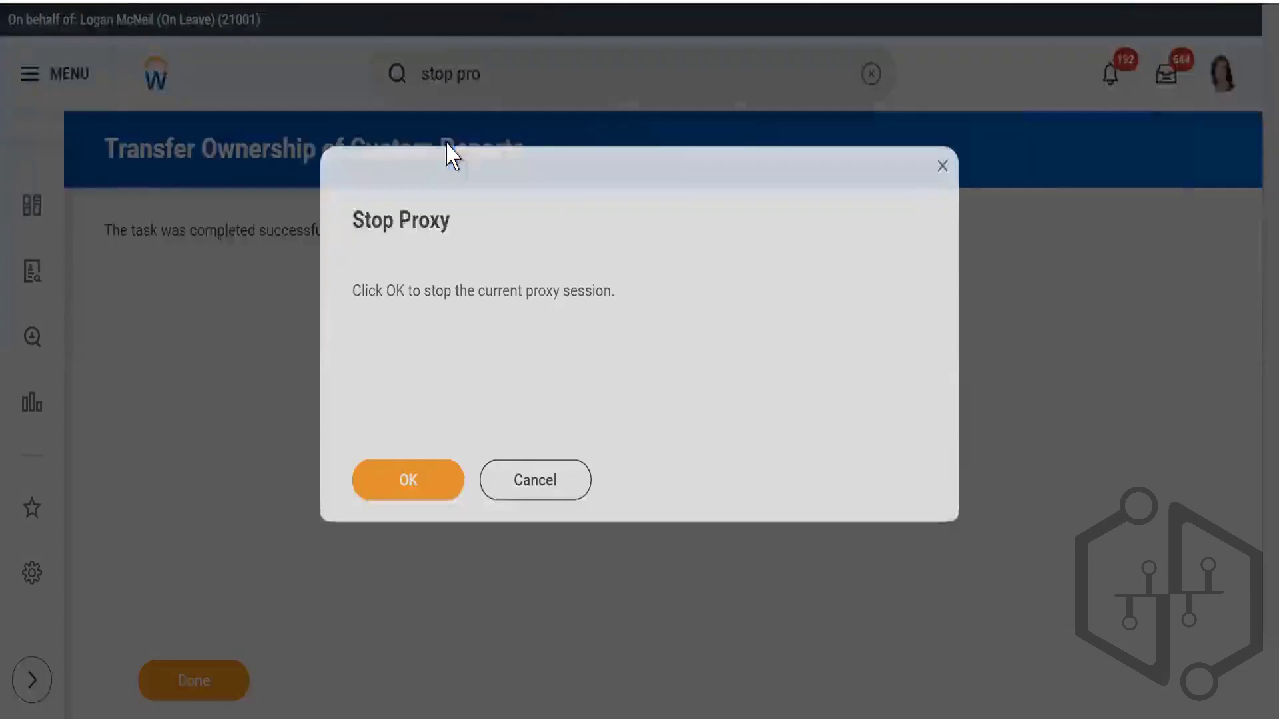
pyautogui.click(397, 484)
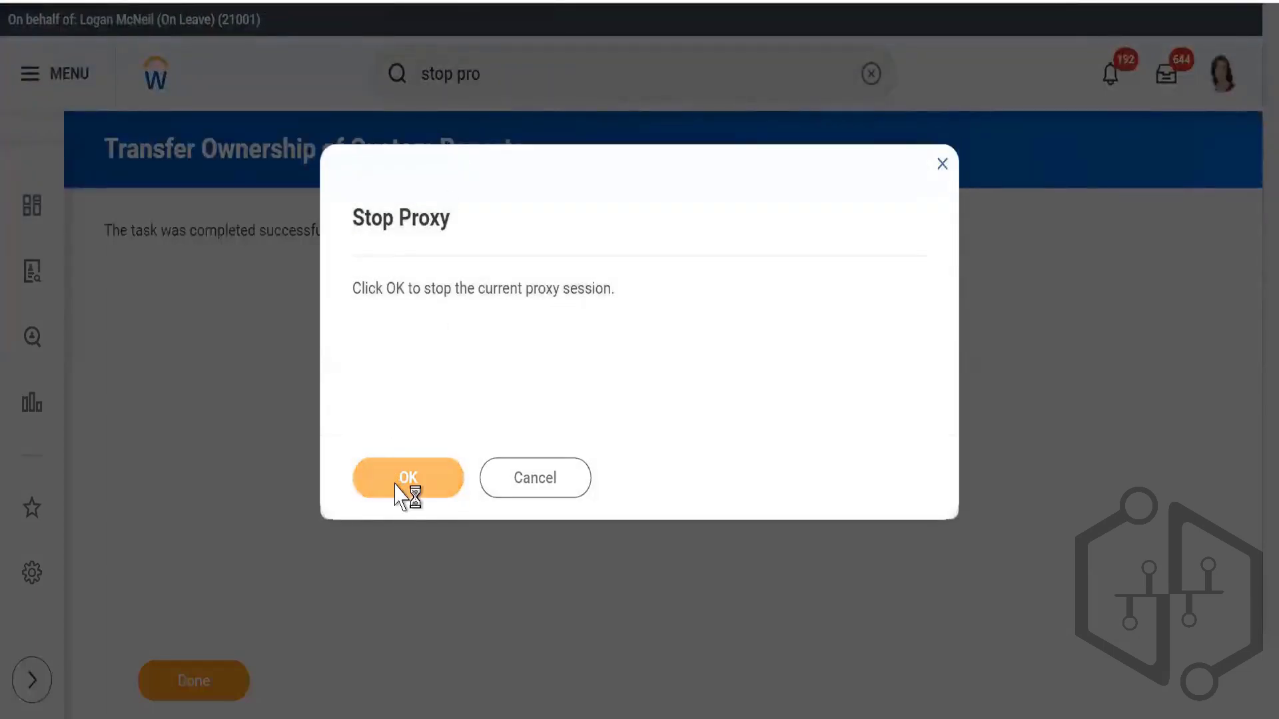